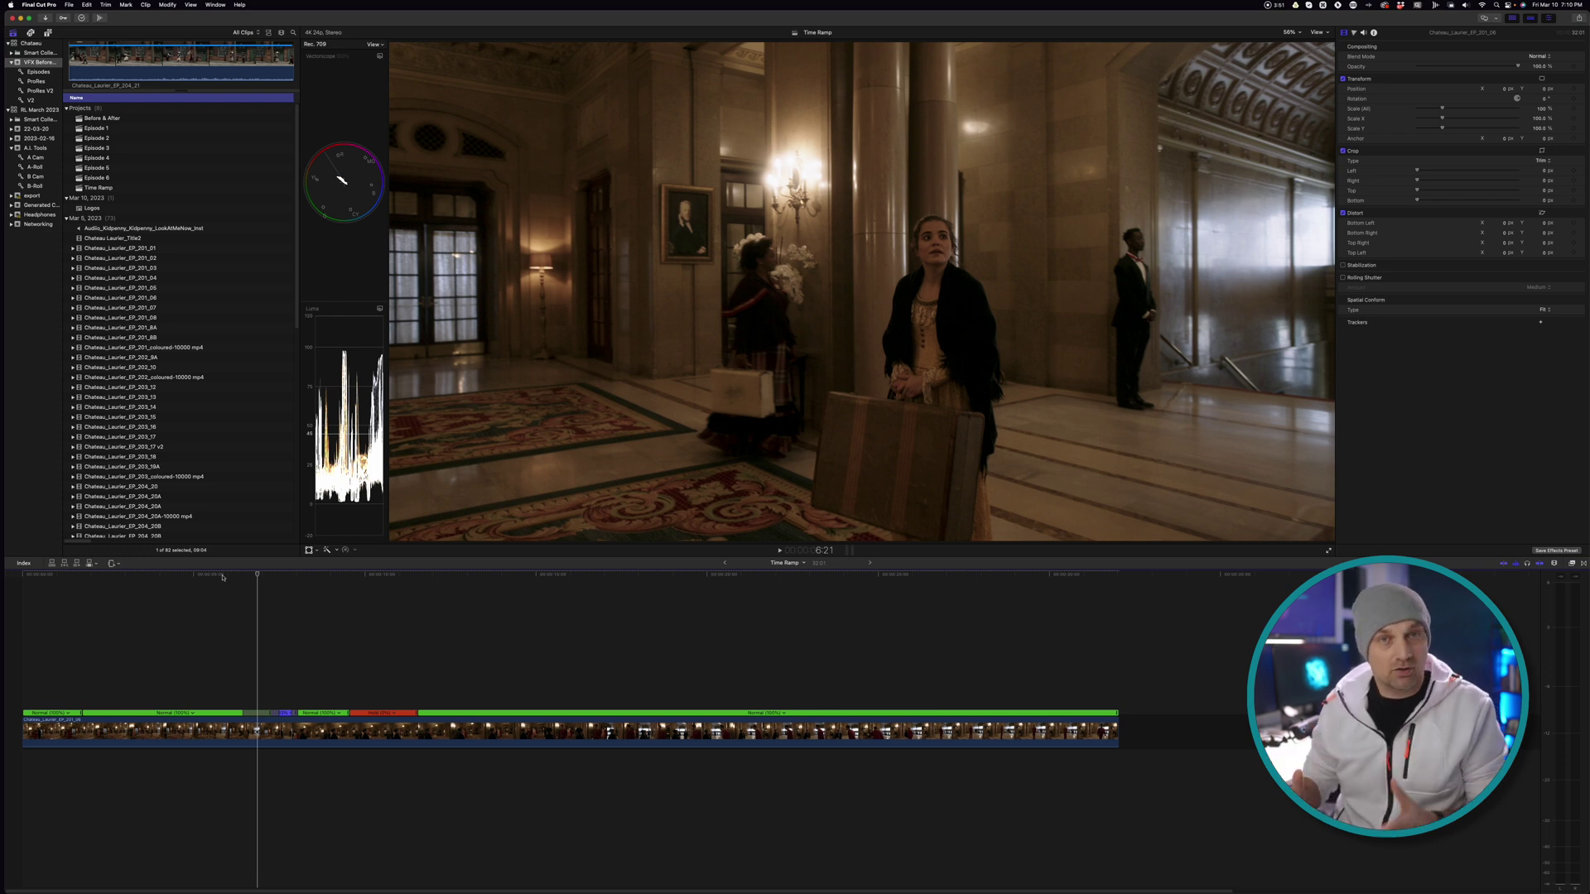
left_click(162, 722)
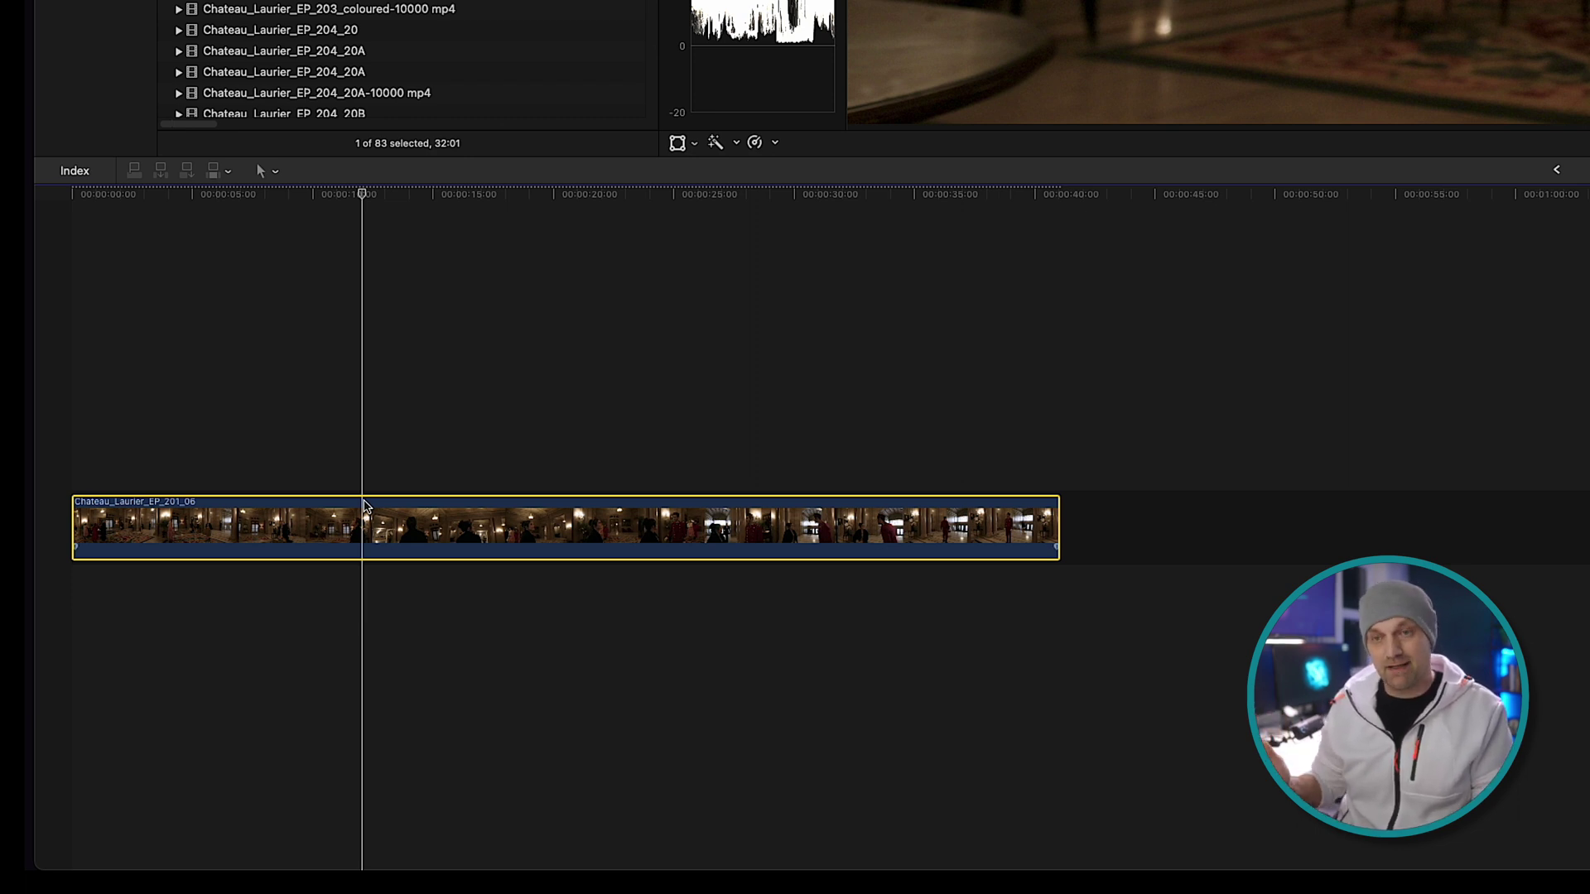
key("super+r")
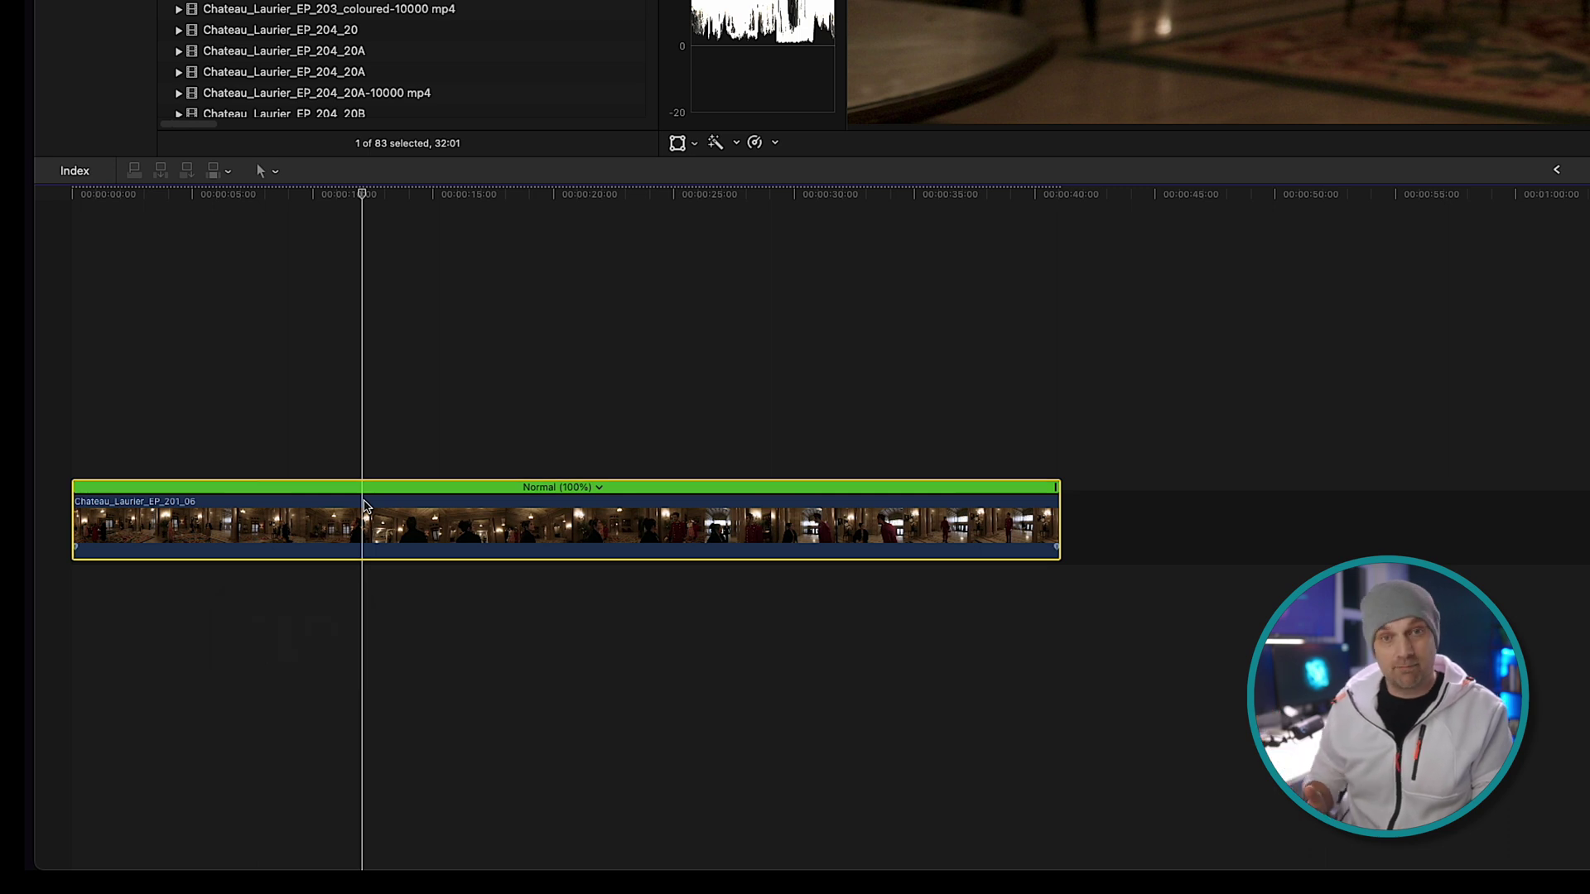
key("super+r")
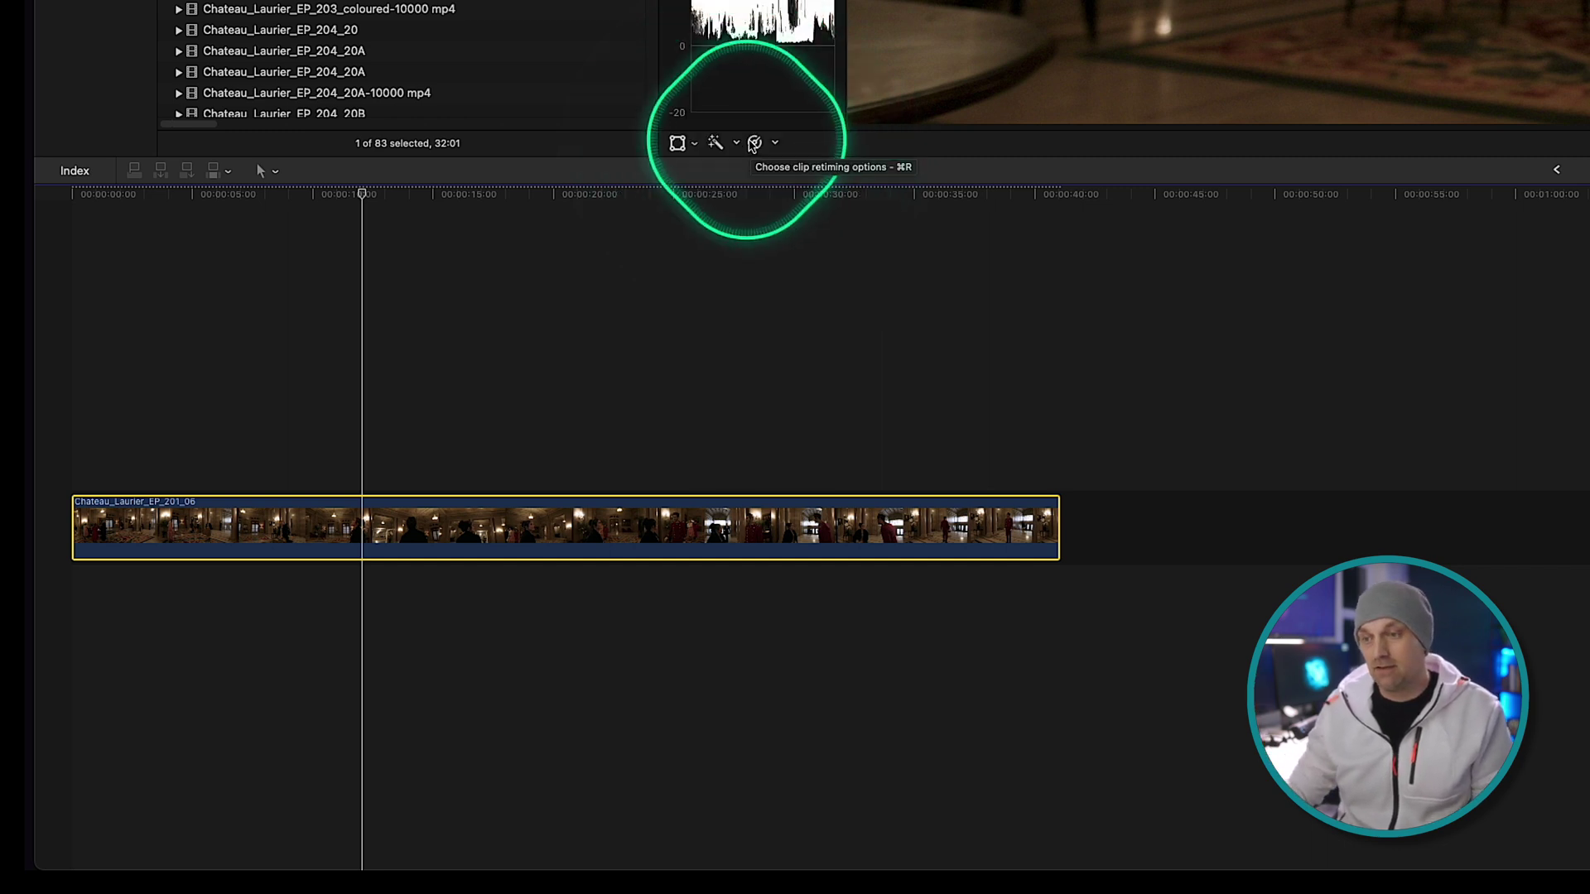
left_click(754, 142)
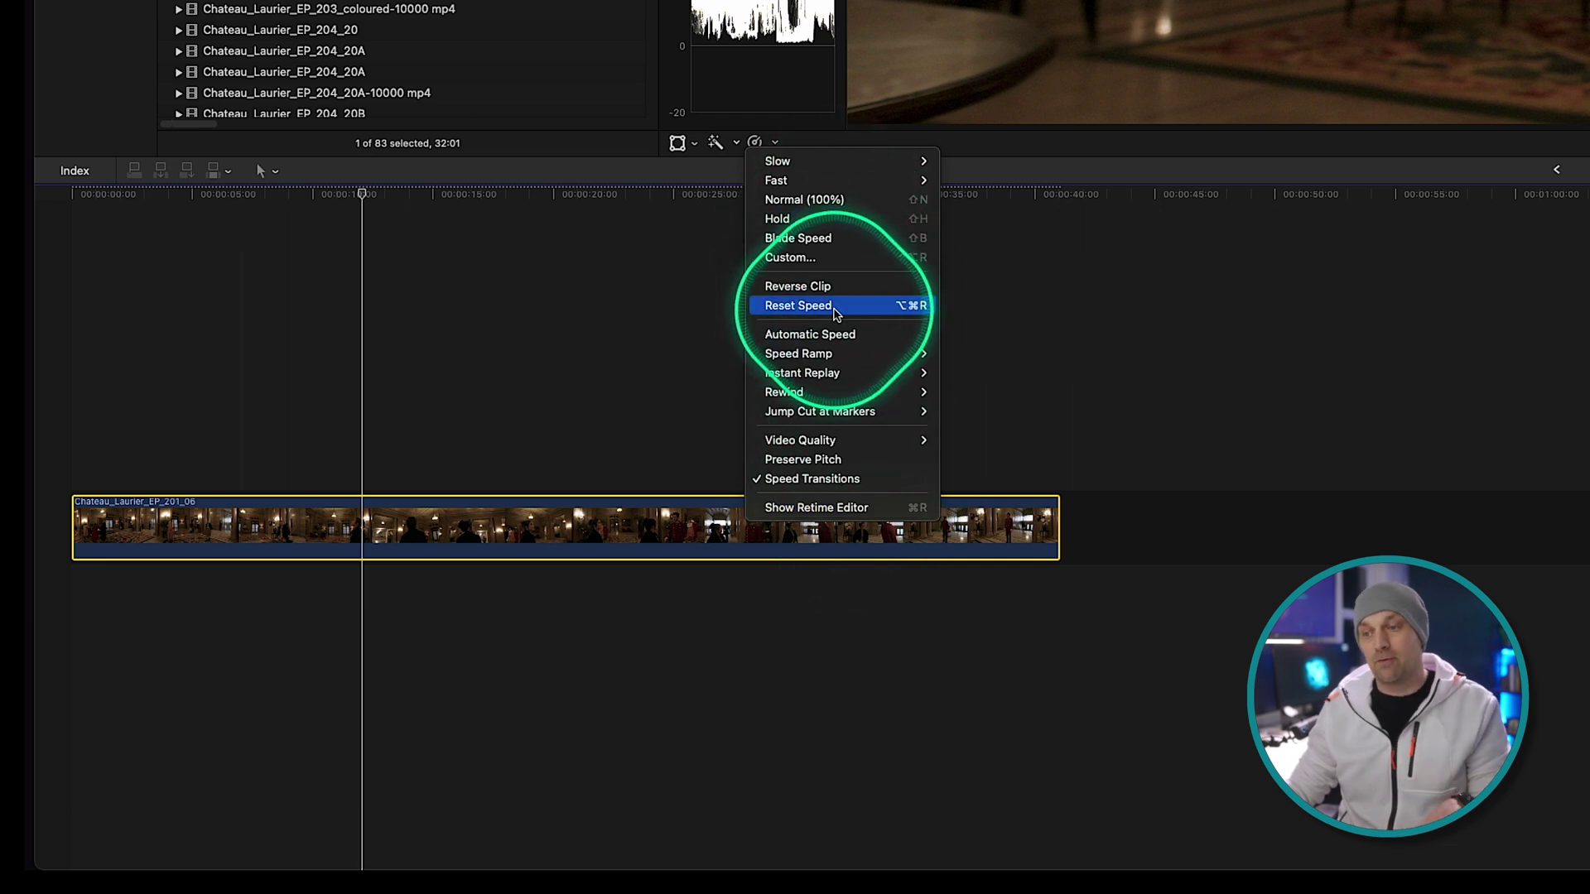
left_click(834, 306)
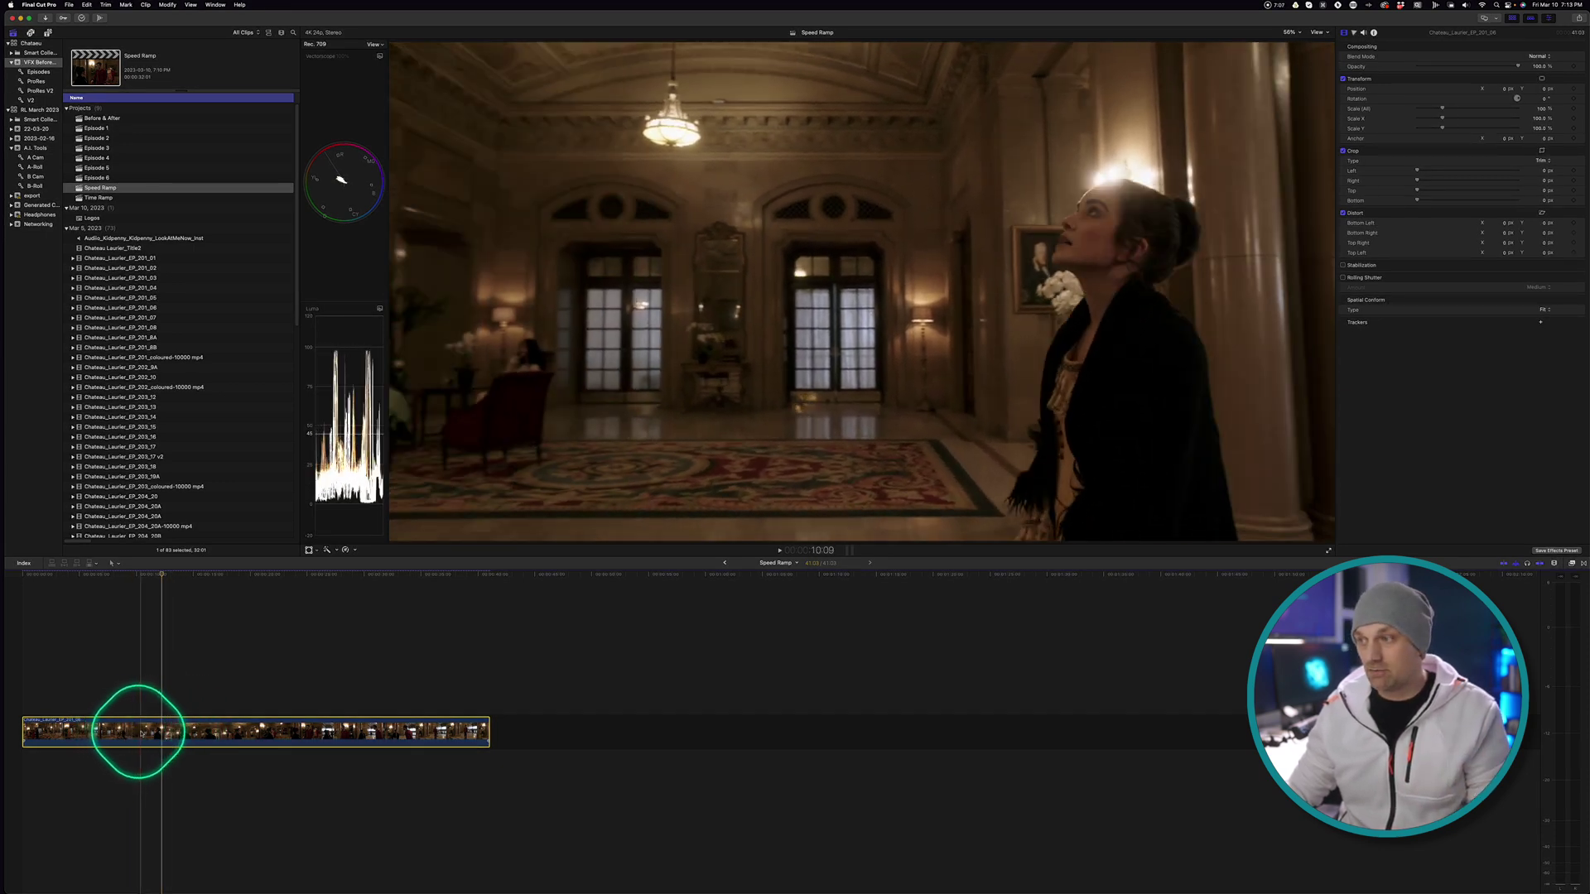
Mark a middle range of the lobby clip with the Range Selection tool and set it to 20x.
key("r")
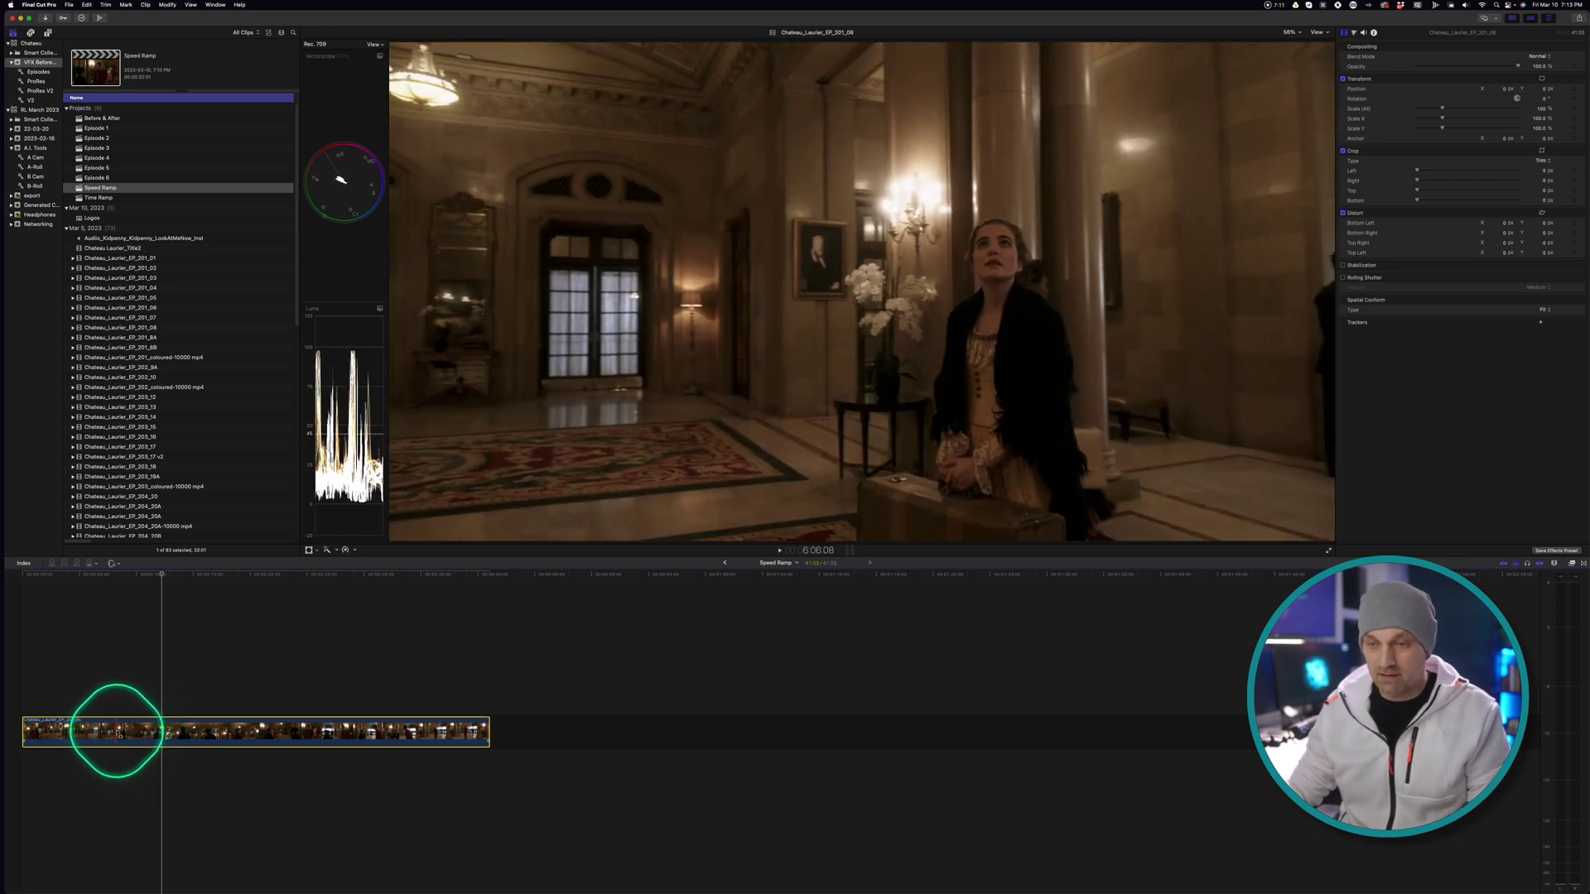
left_click(112, 563)
left_click(149, 607)
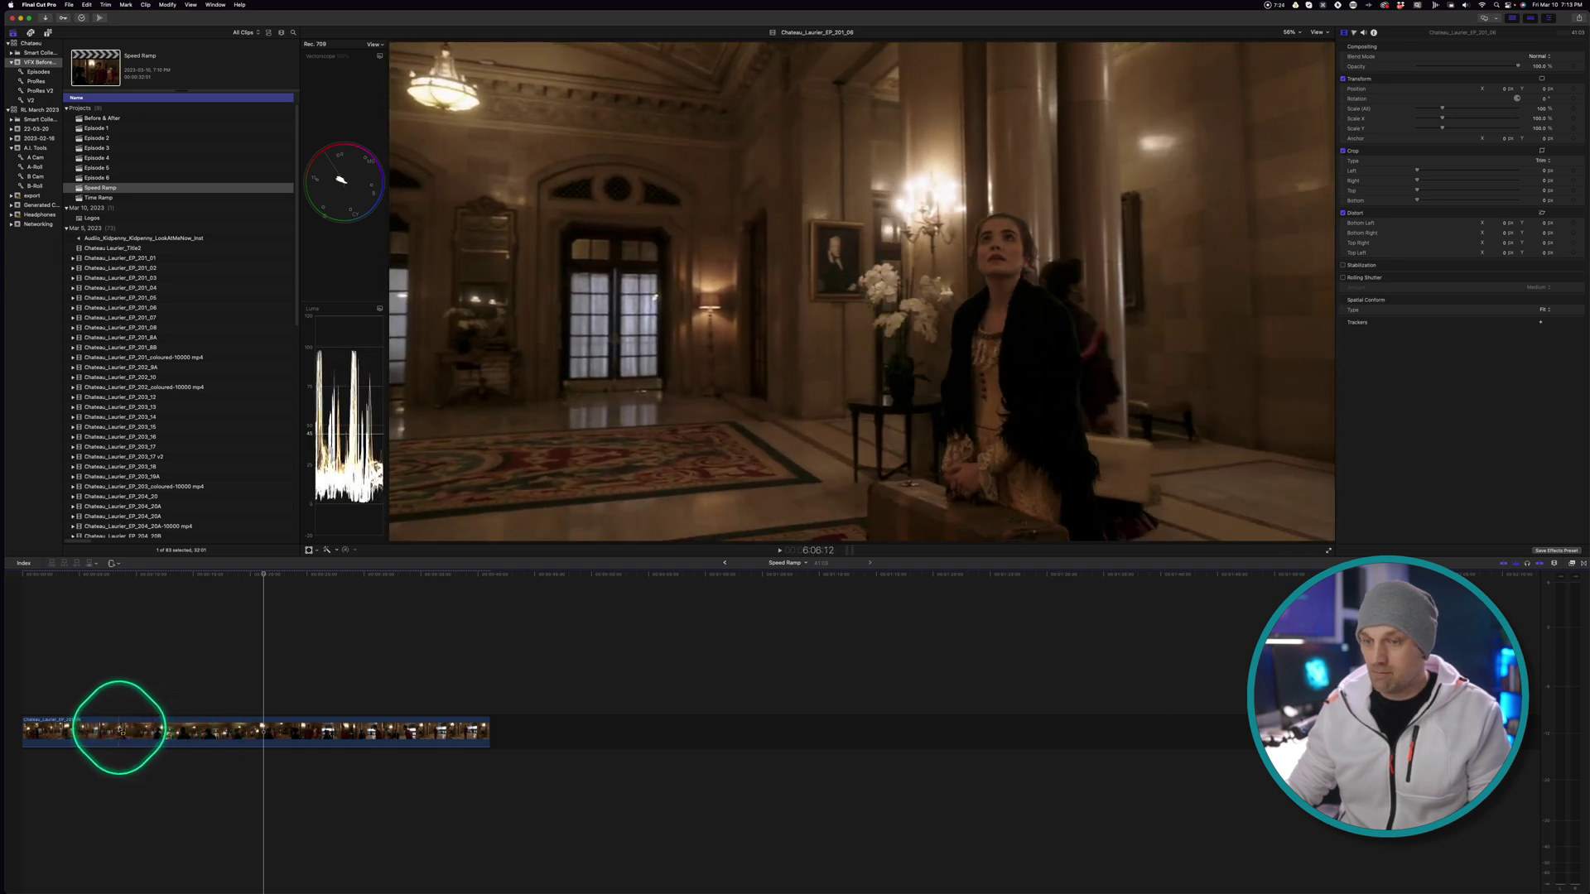
left_click_drag(121, 730, 250, 732)
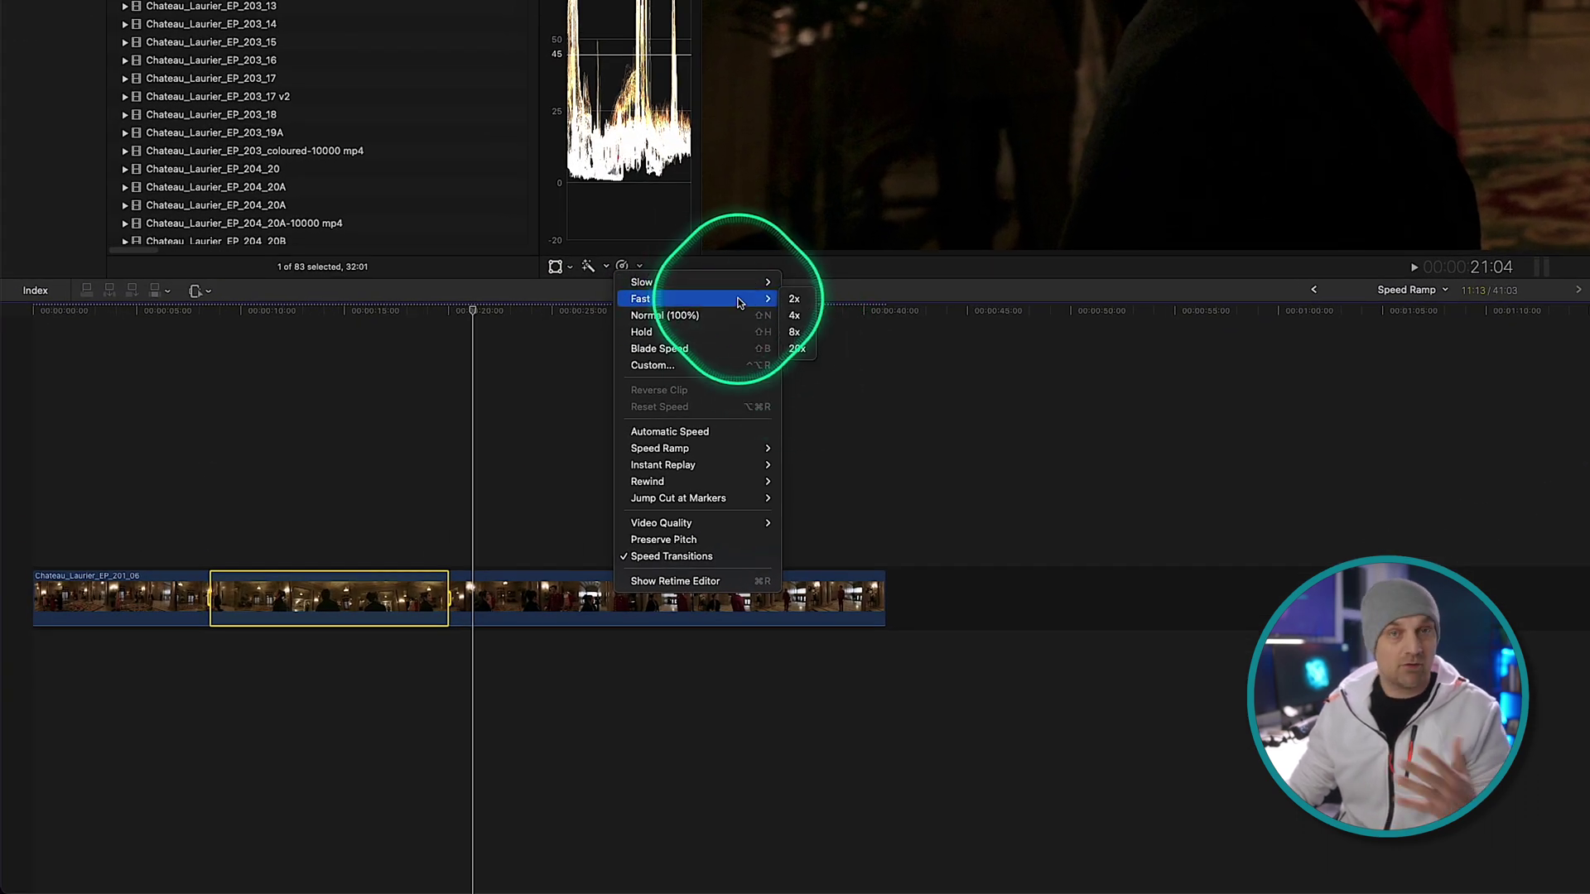
left_click(796, 349)
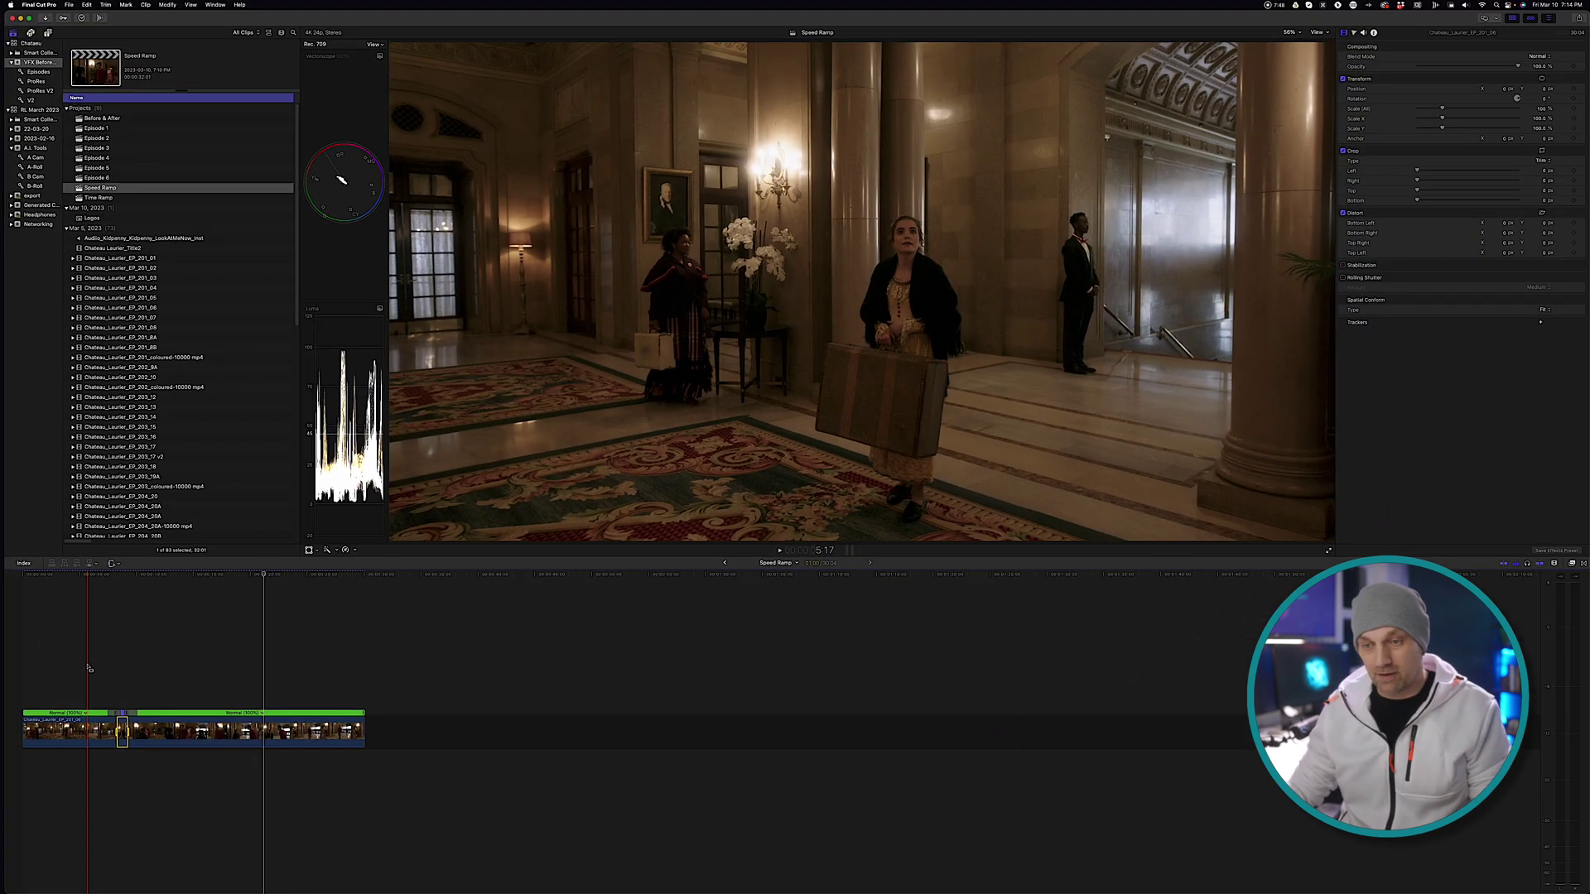
Play back the 20x section, then zoom the timeline in near the fast section.
key("space")
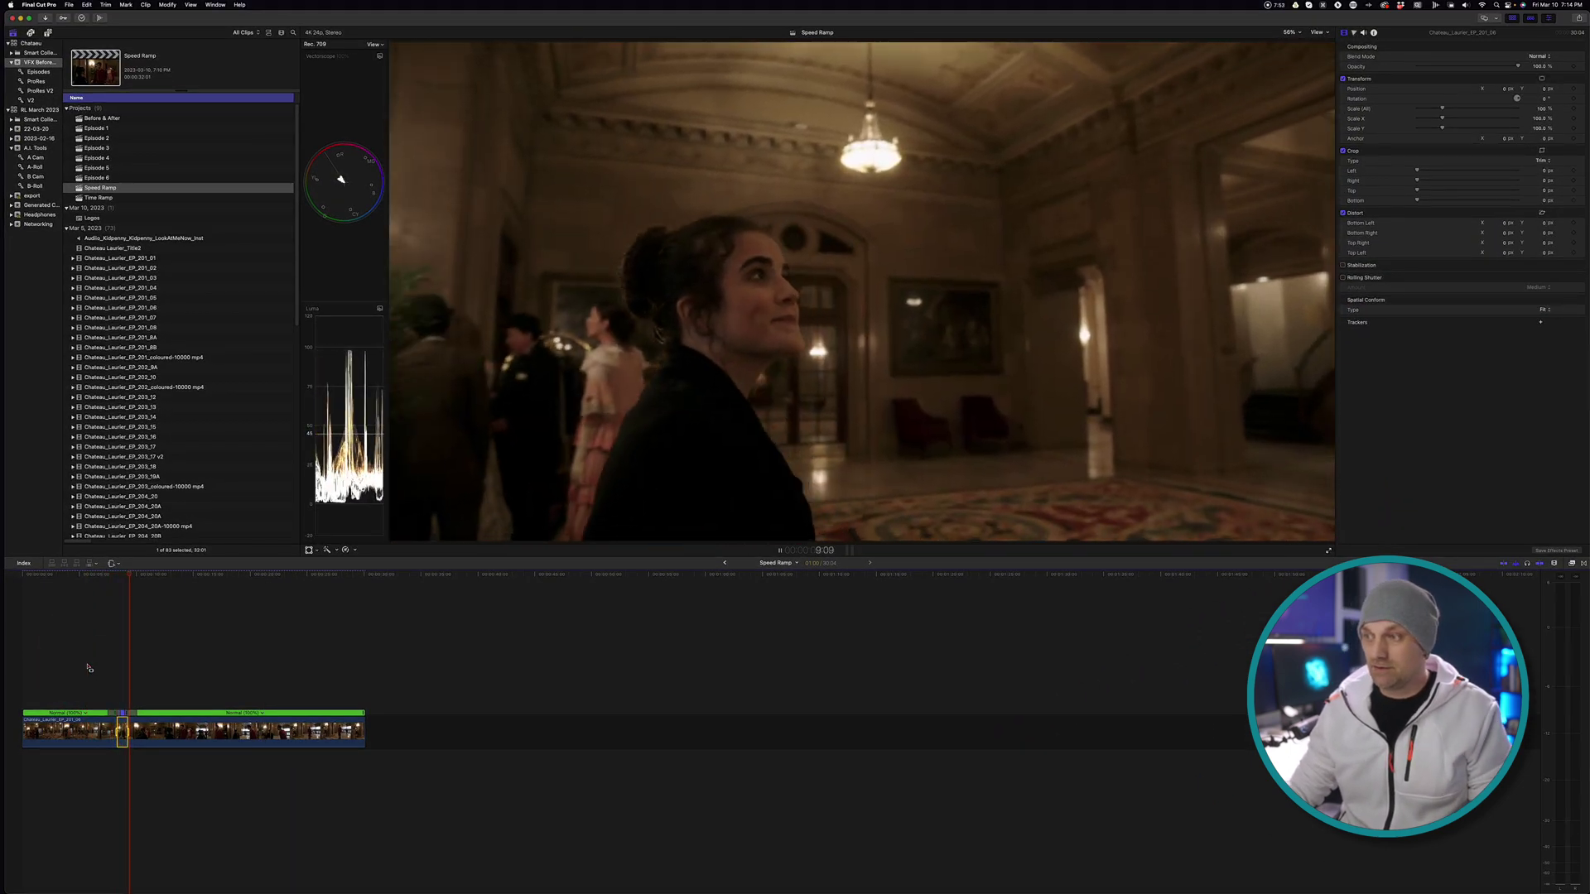
key("space")
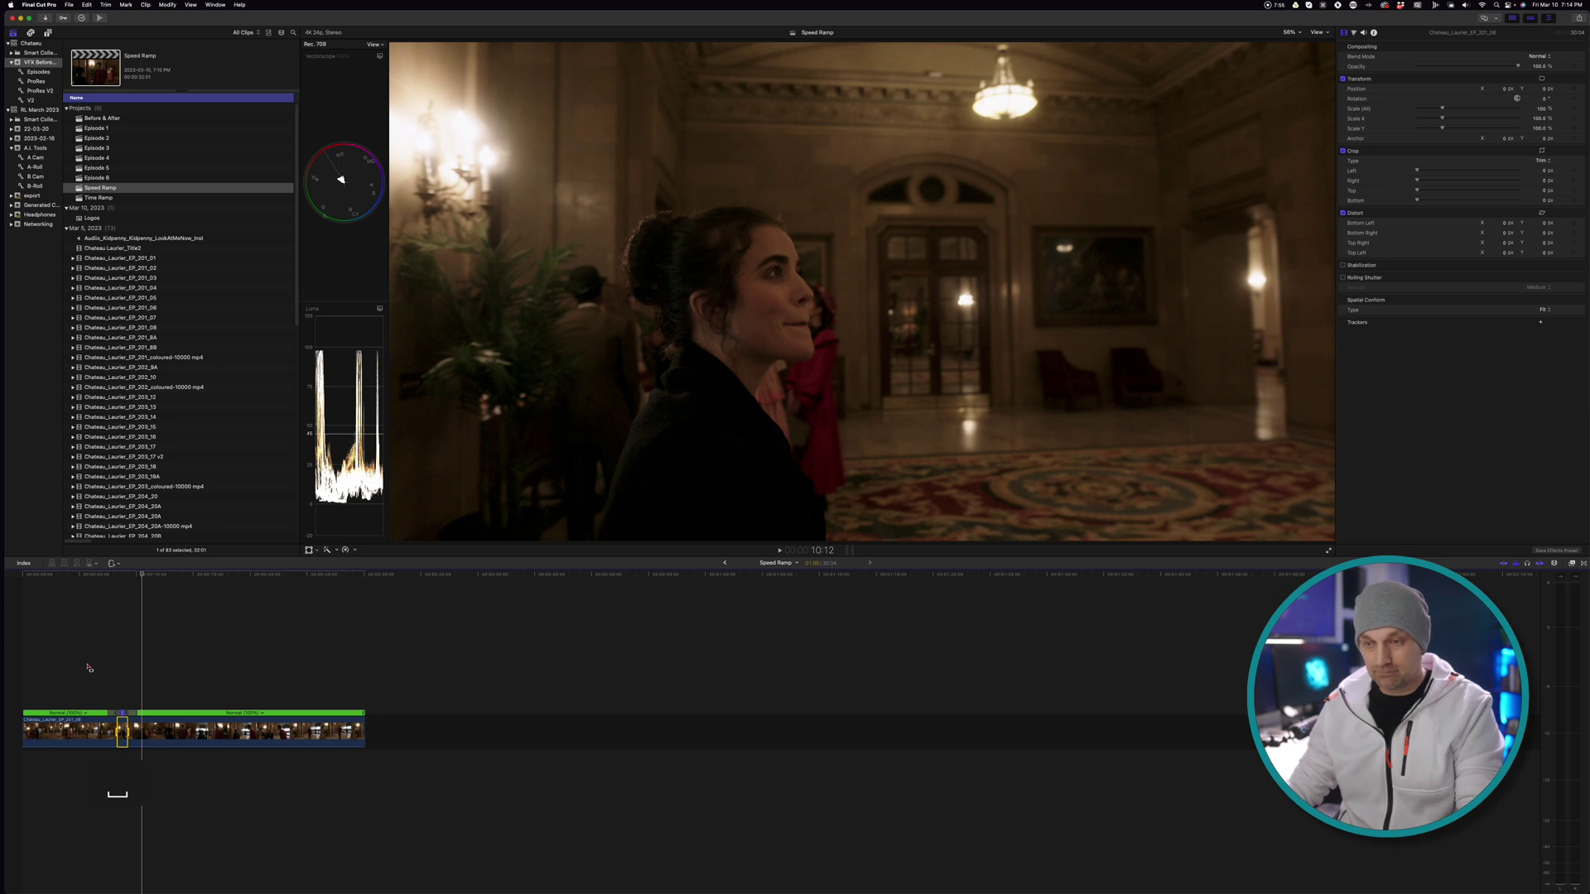
key("super+equal")
left_click(215, 693)
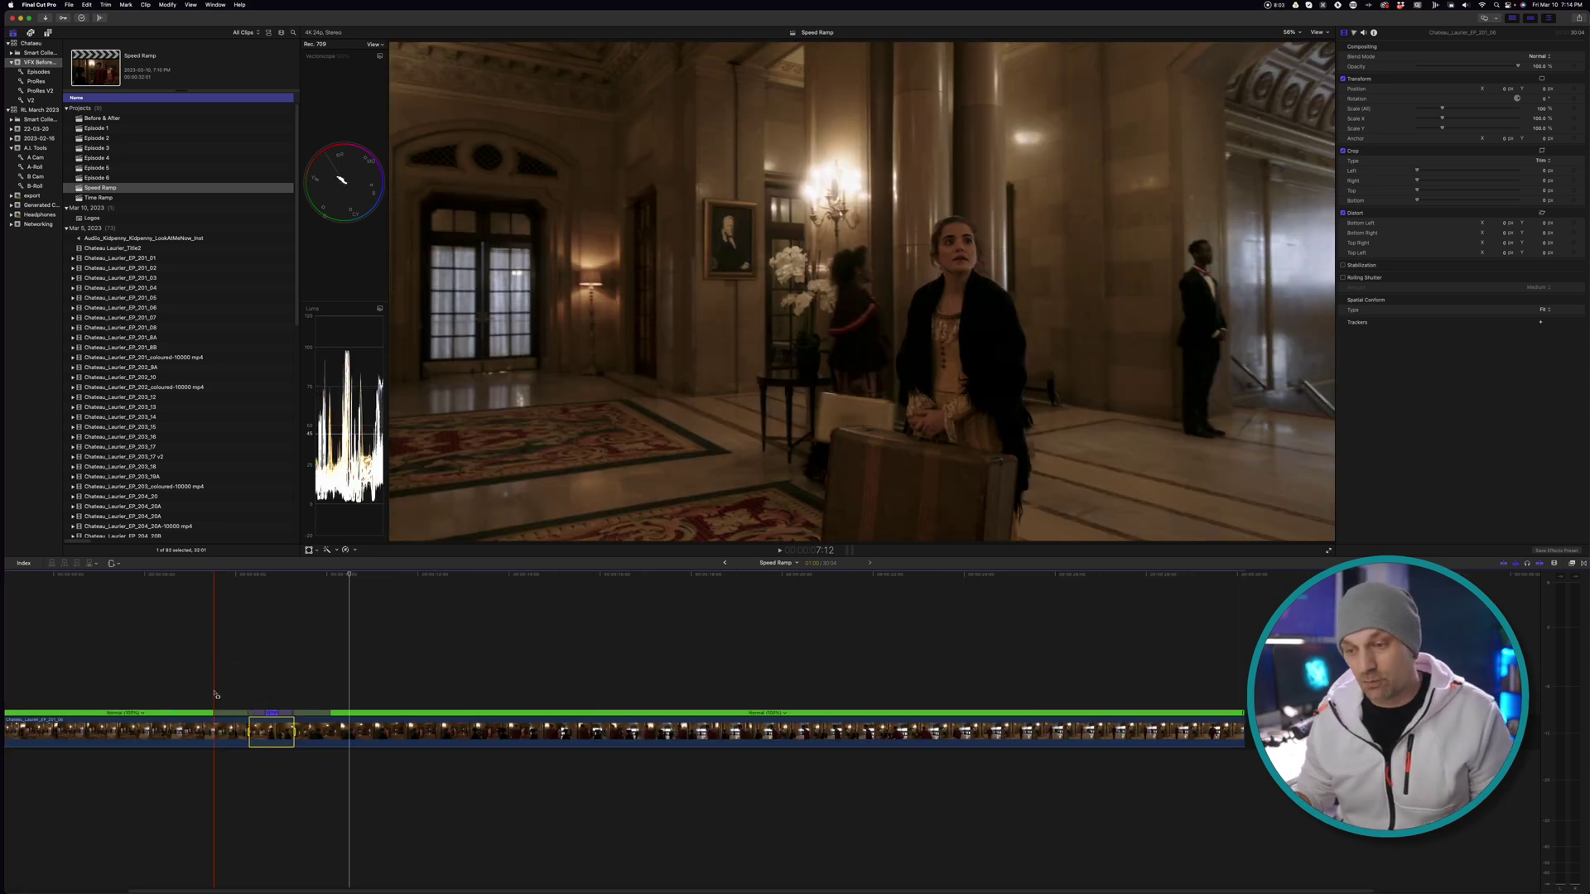
Stretch the fast section's retime handle rightward, then reset that section to 20x.
left_click_drag(284, 710, 702, 732)
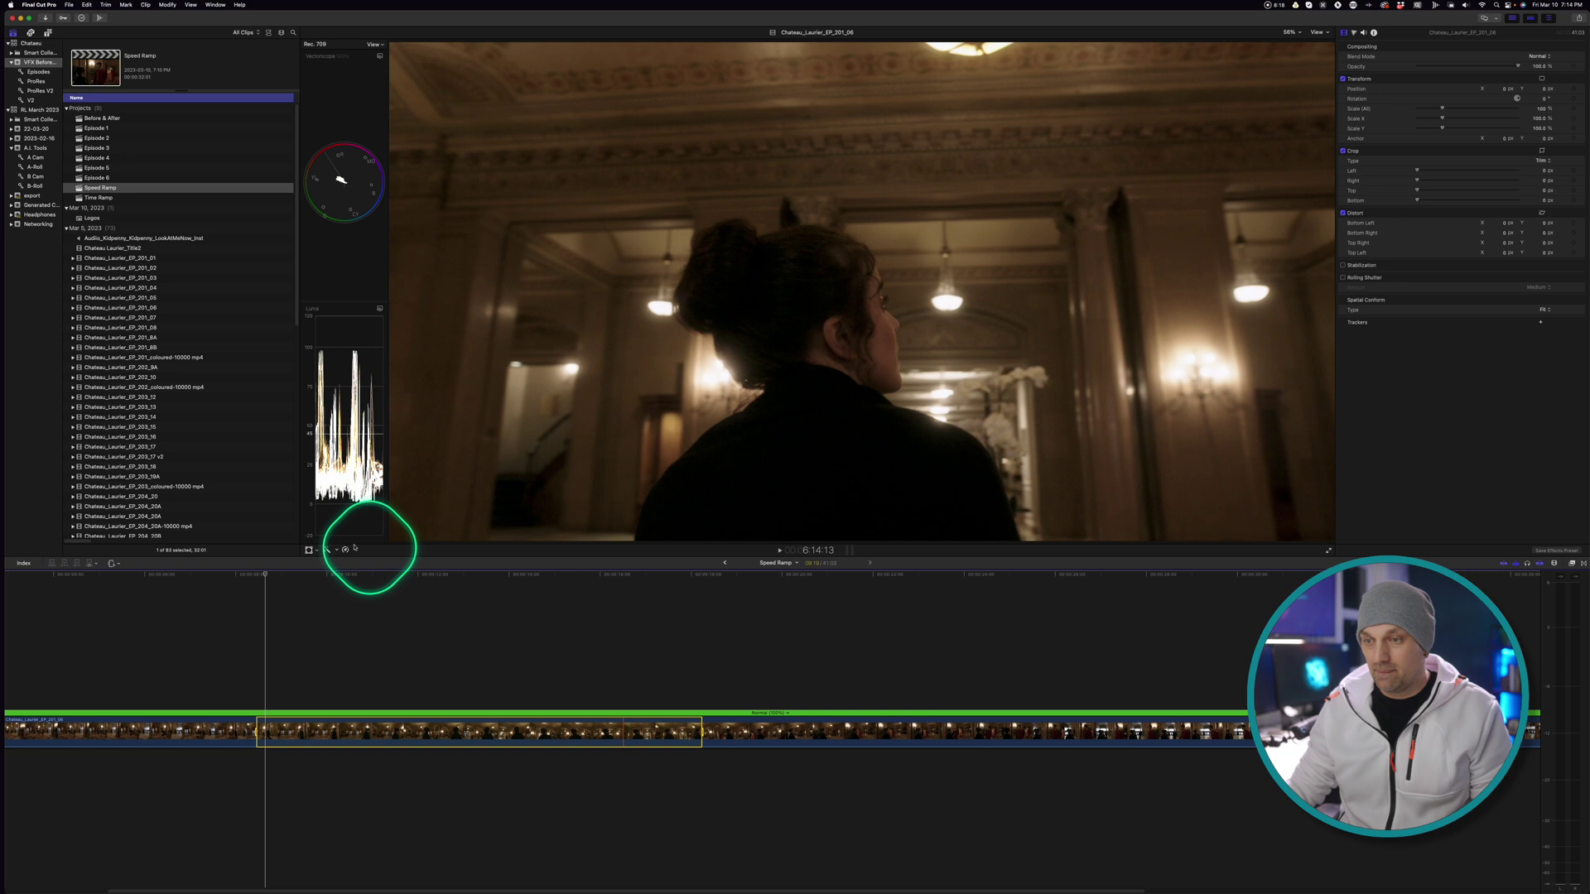
left_click(354, 550)
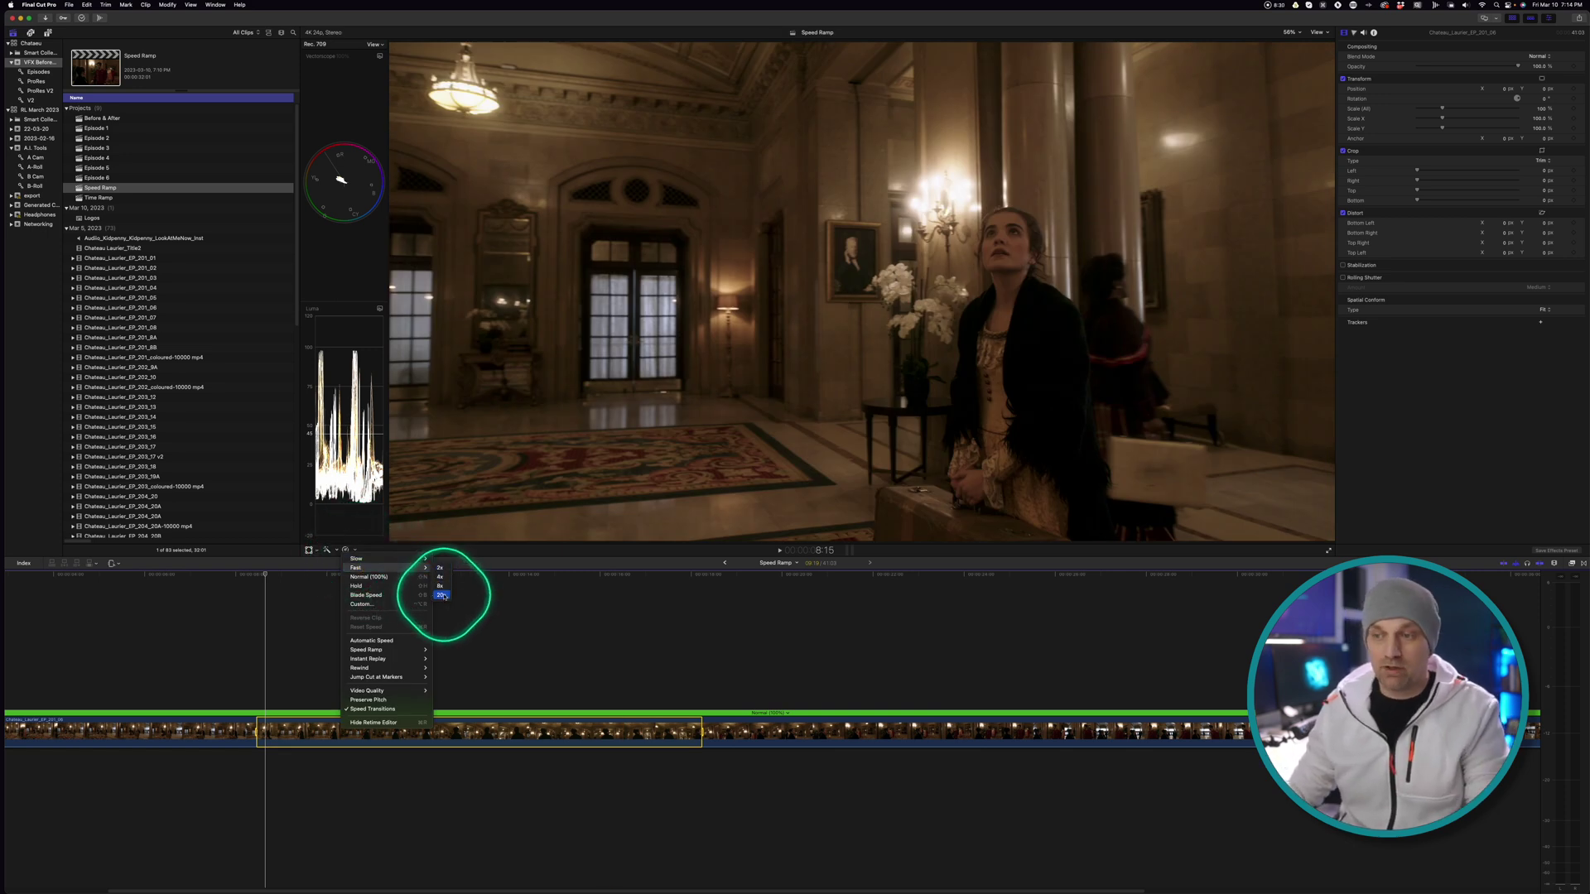
left_click(443, 595)
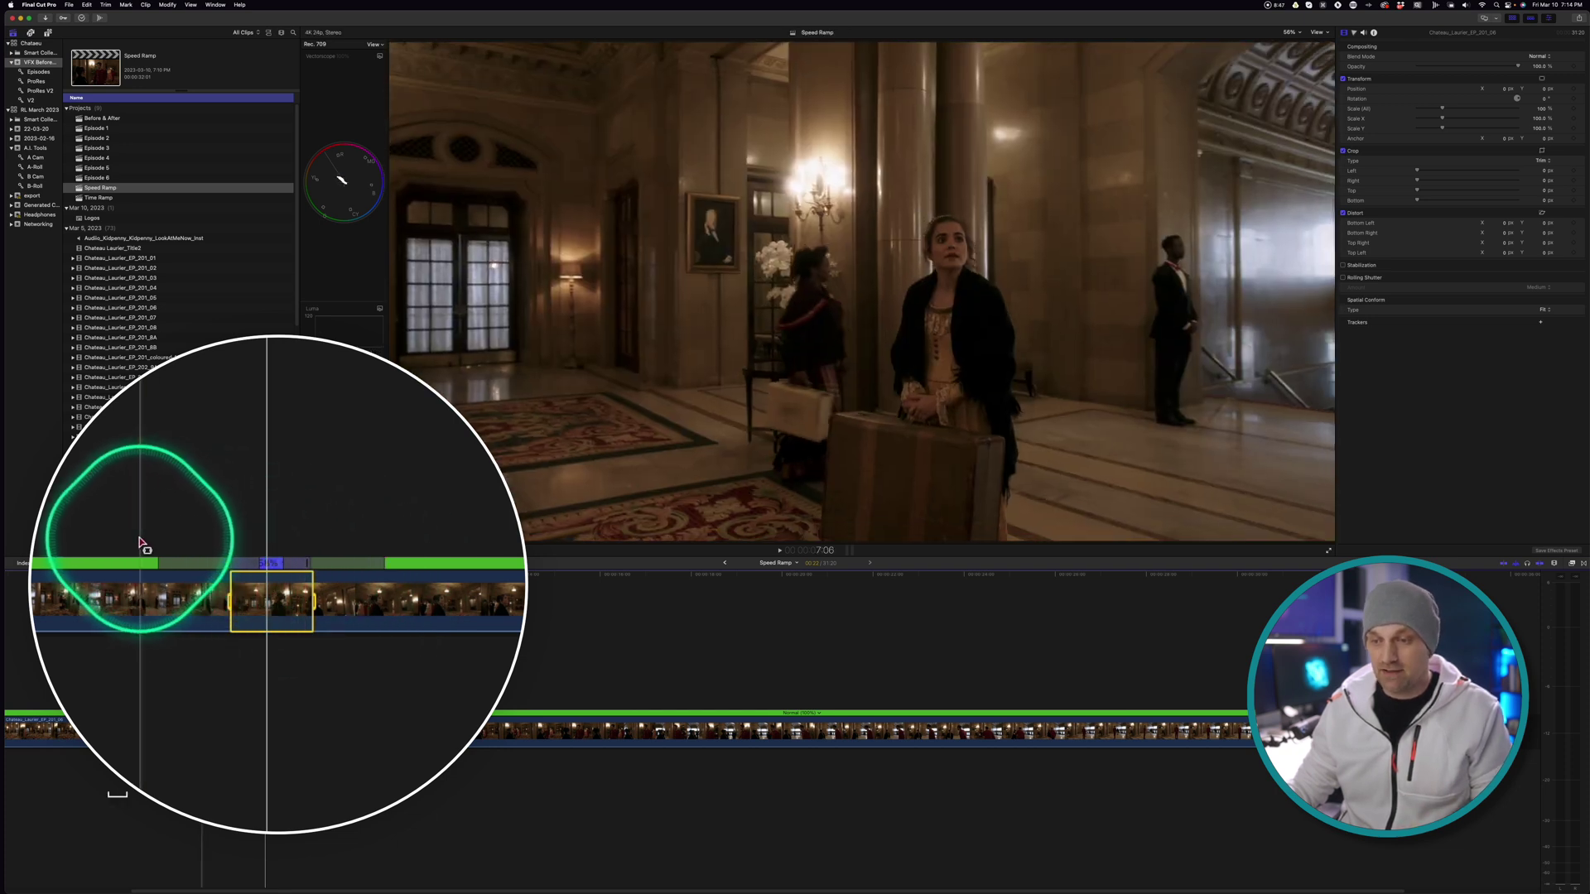
Widen the speed transition beside the fast section and play back the ramp.
key("space")
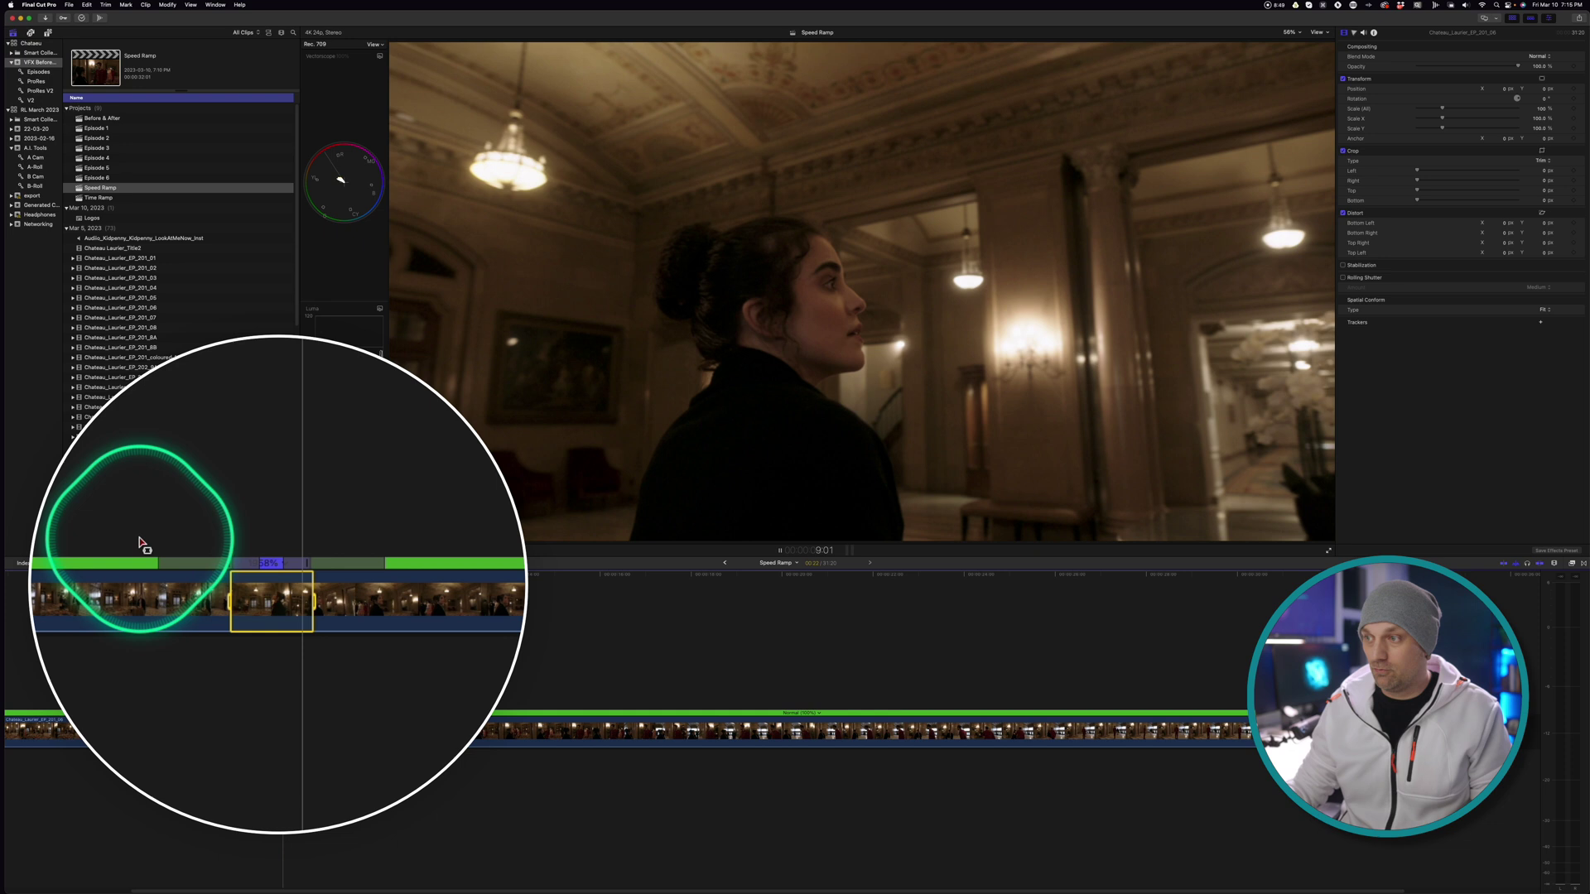
key("space")
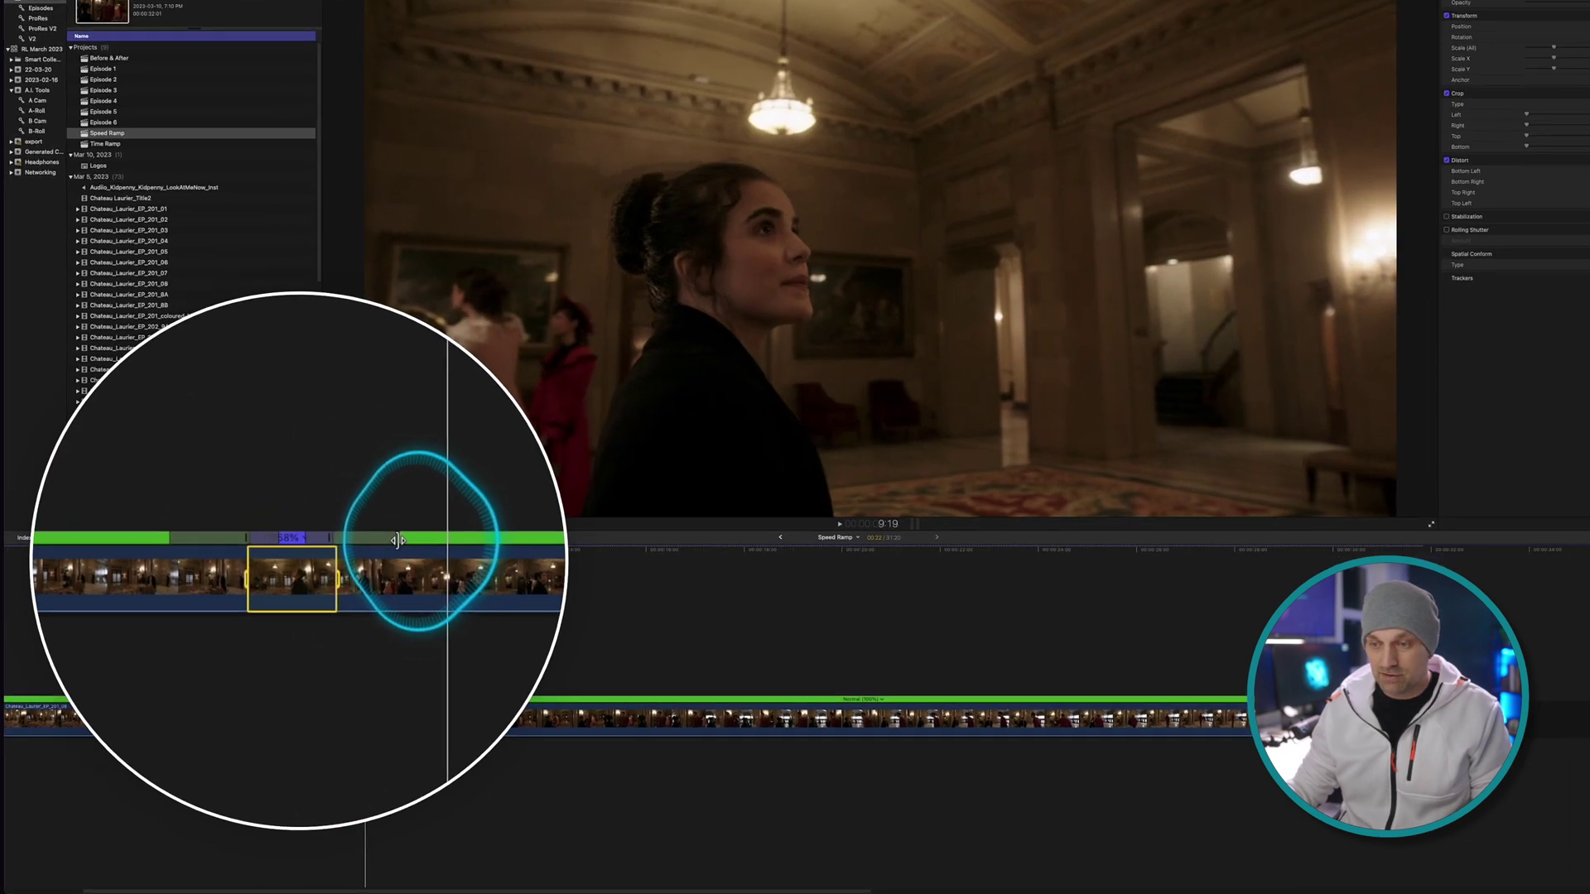
left_click(430, 566)
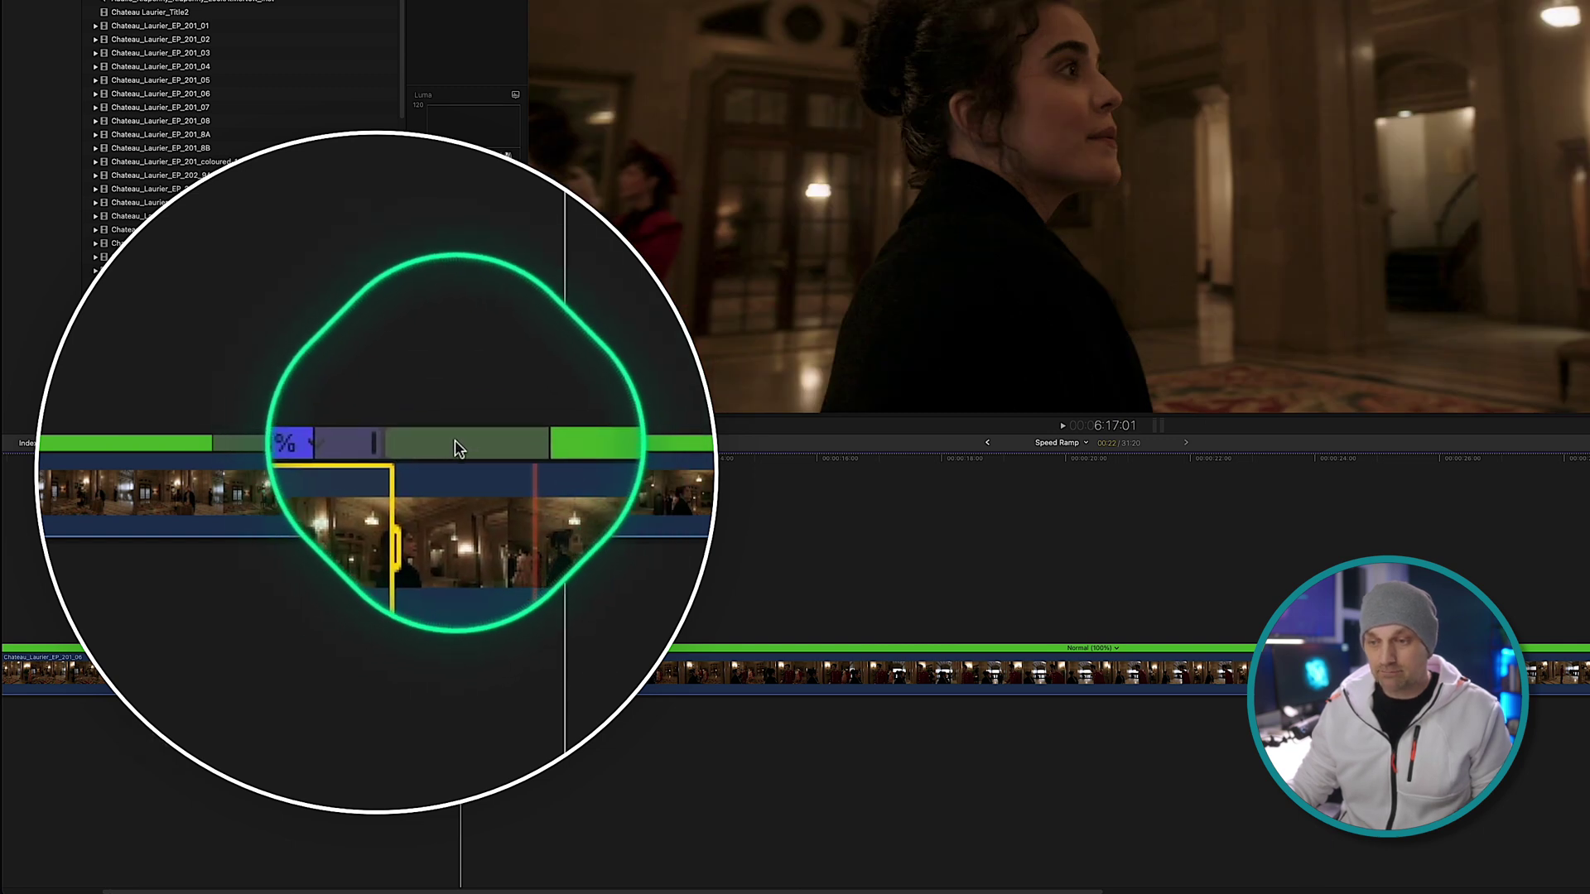
left_click_drag(457, 448, 268, 438)
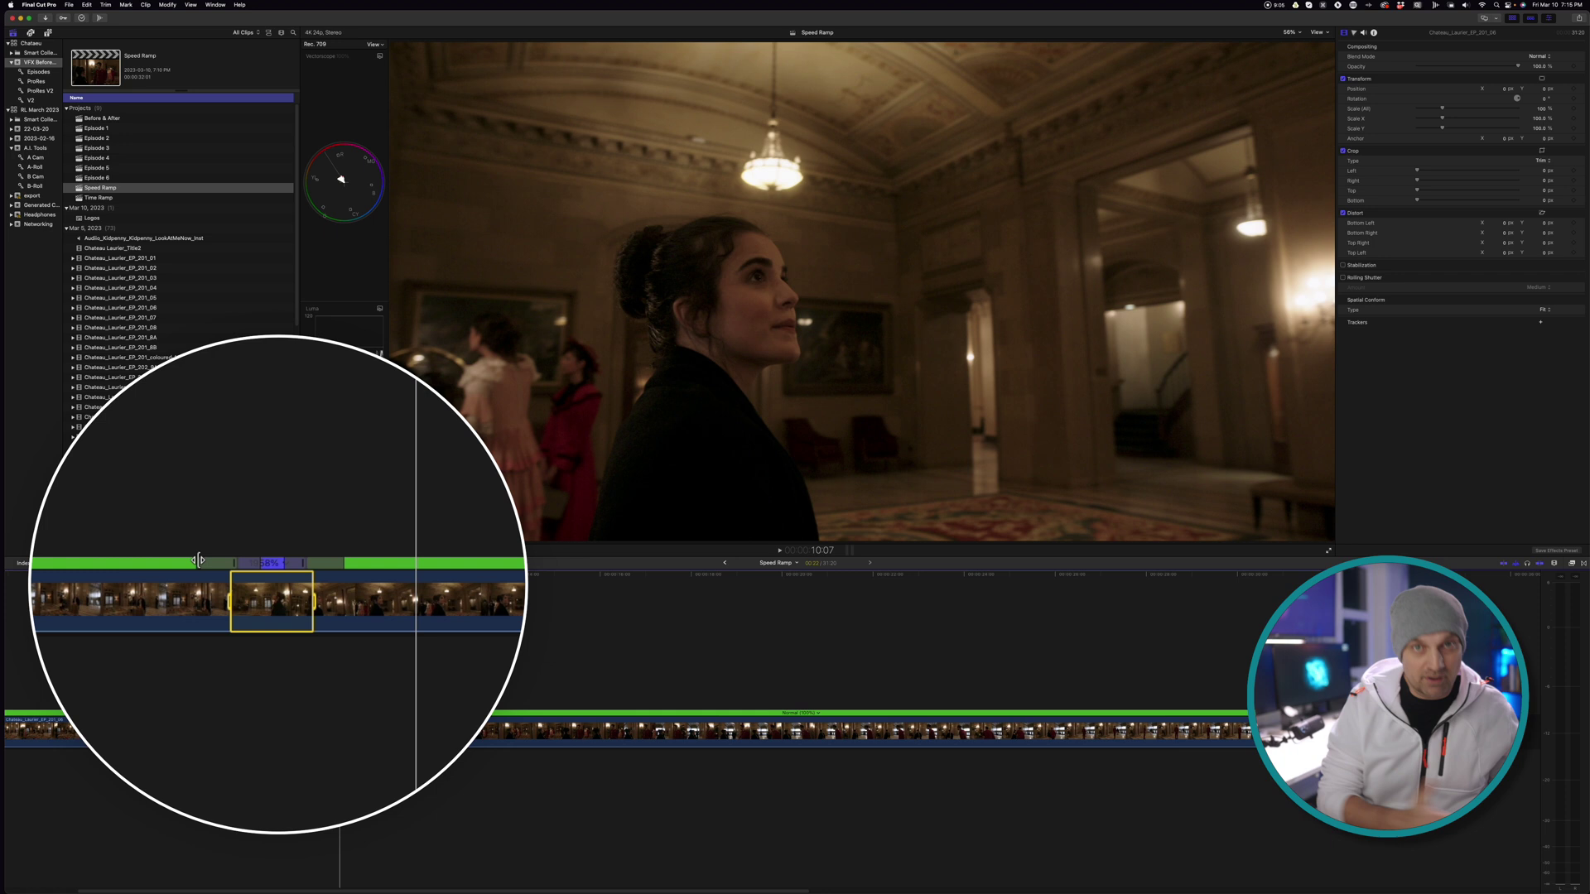
left_click(167, 472)
key("space")
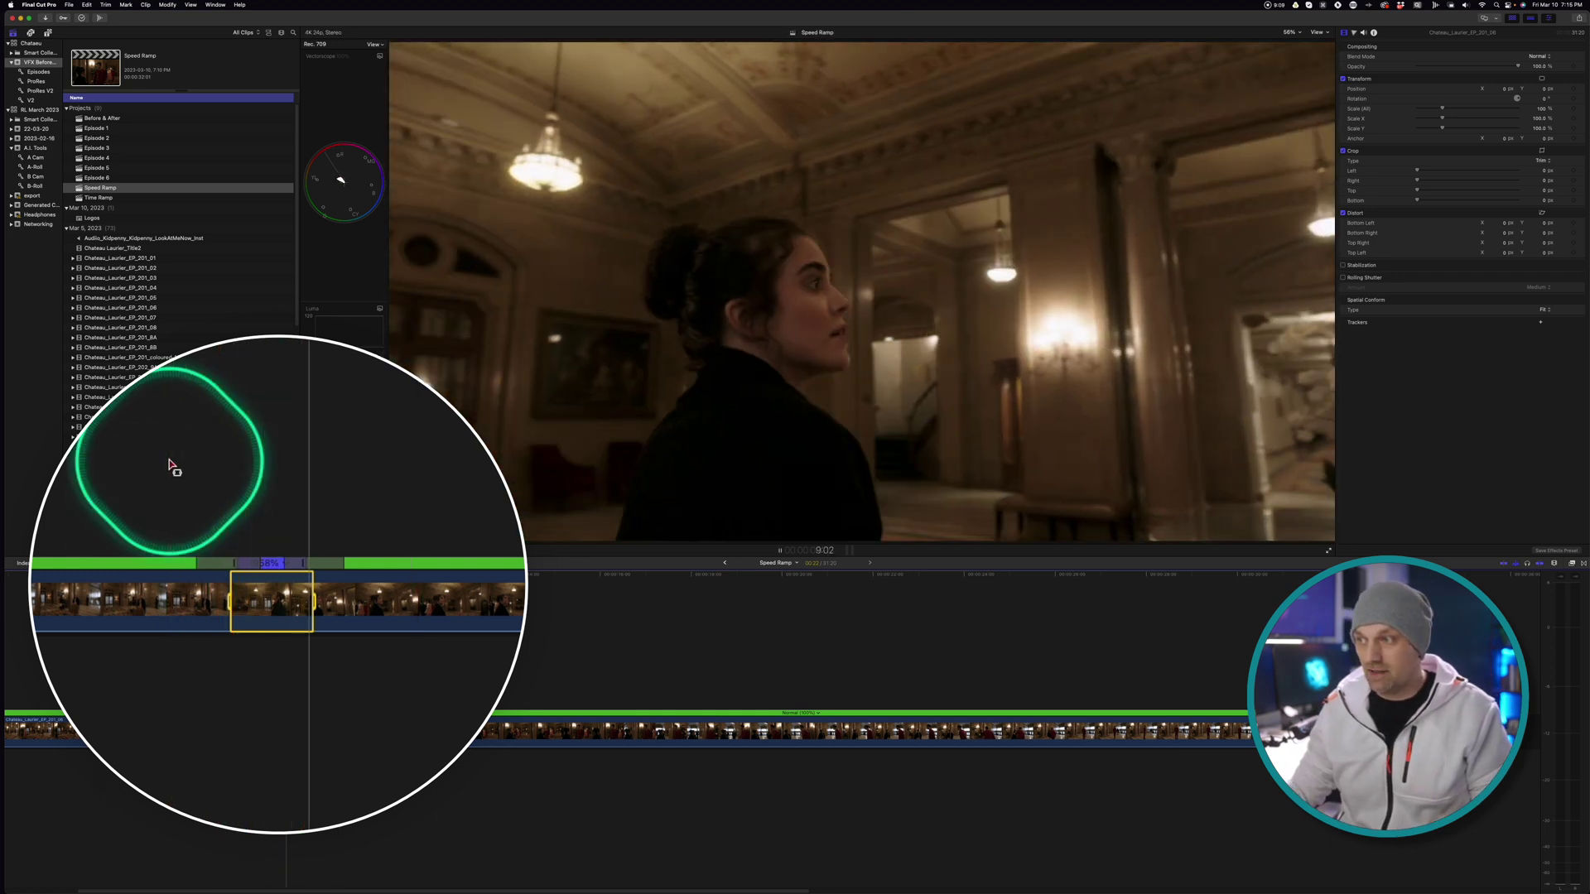
key("space")
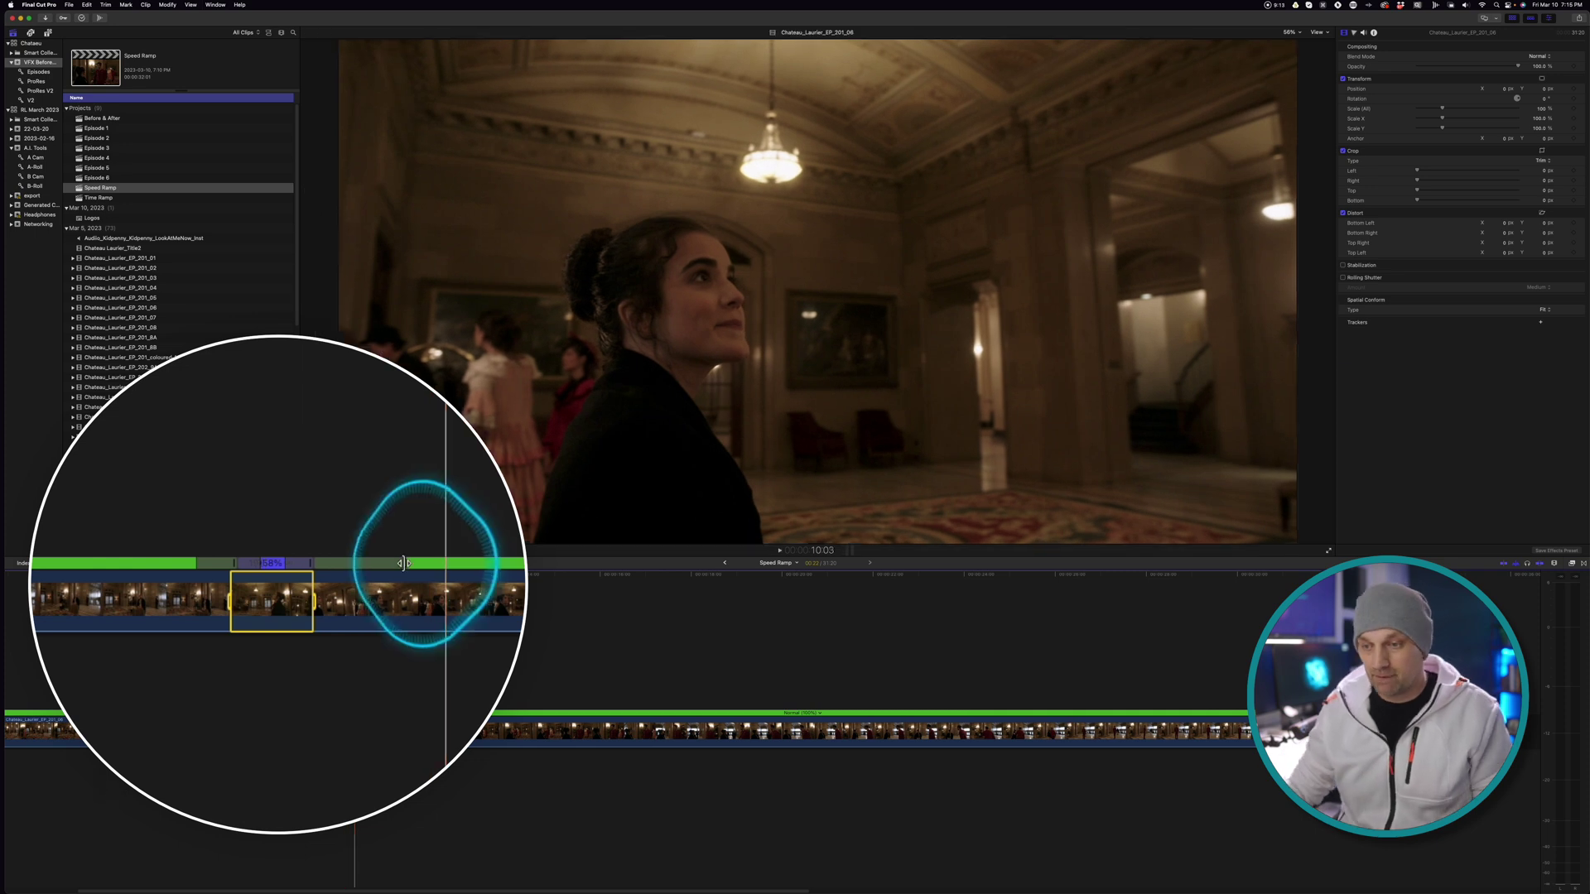
Lengthen the speed transitions before and after the 20x section, reviewing each with playback.
left_click(217, 573)
left_click_drag(217, 573, 68, 571)
key("space")
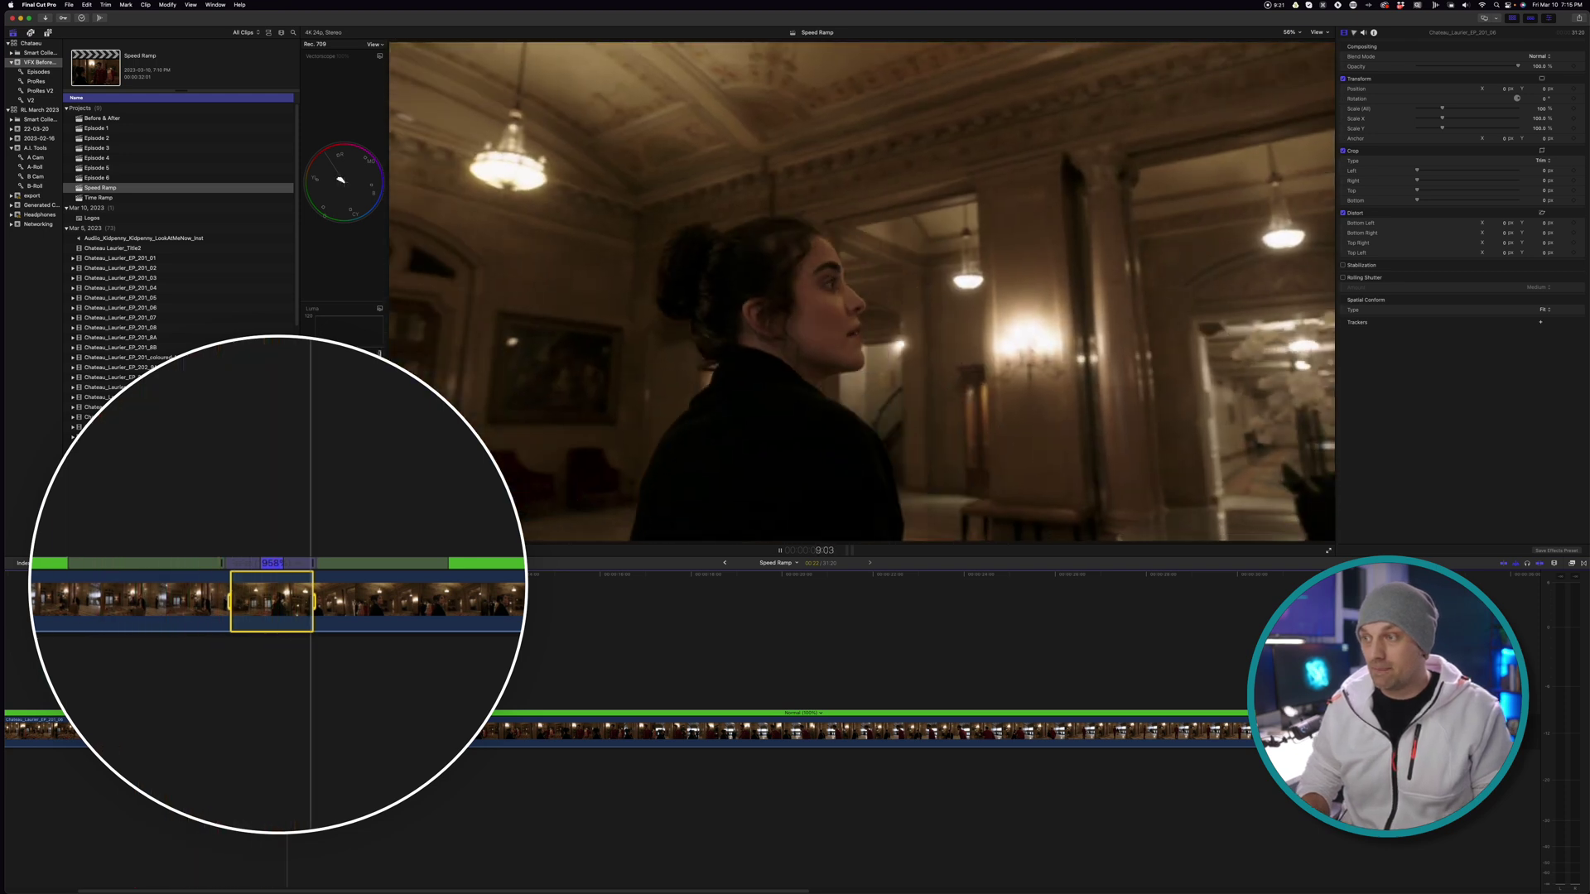
key("space")
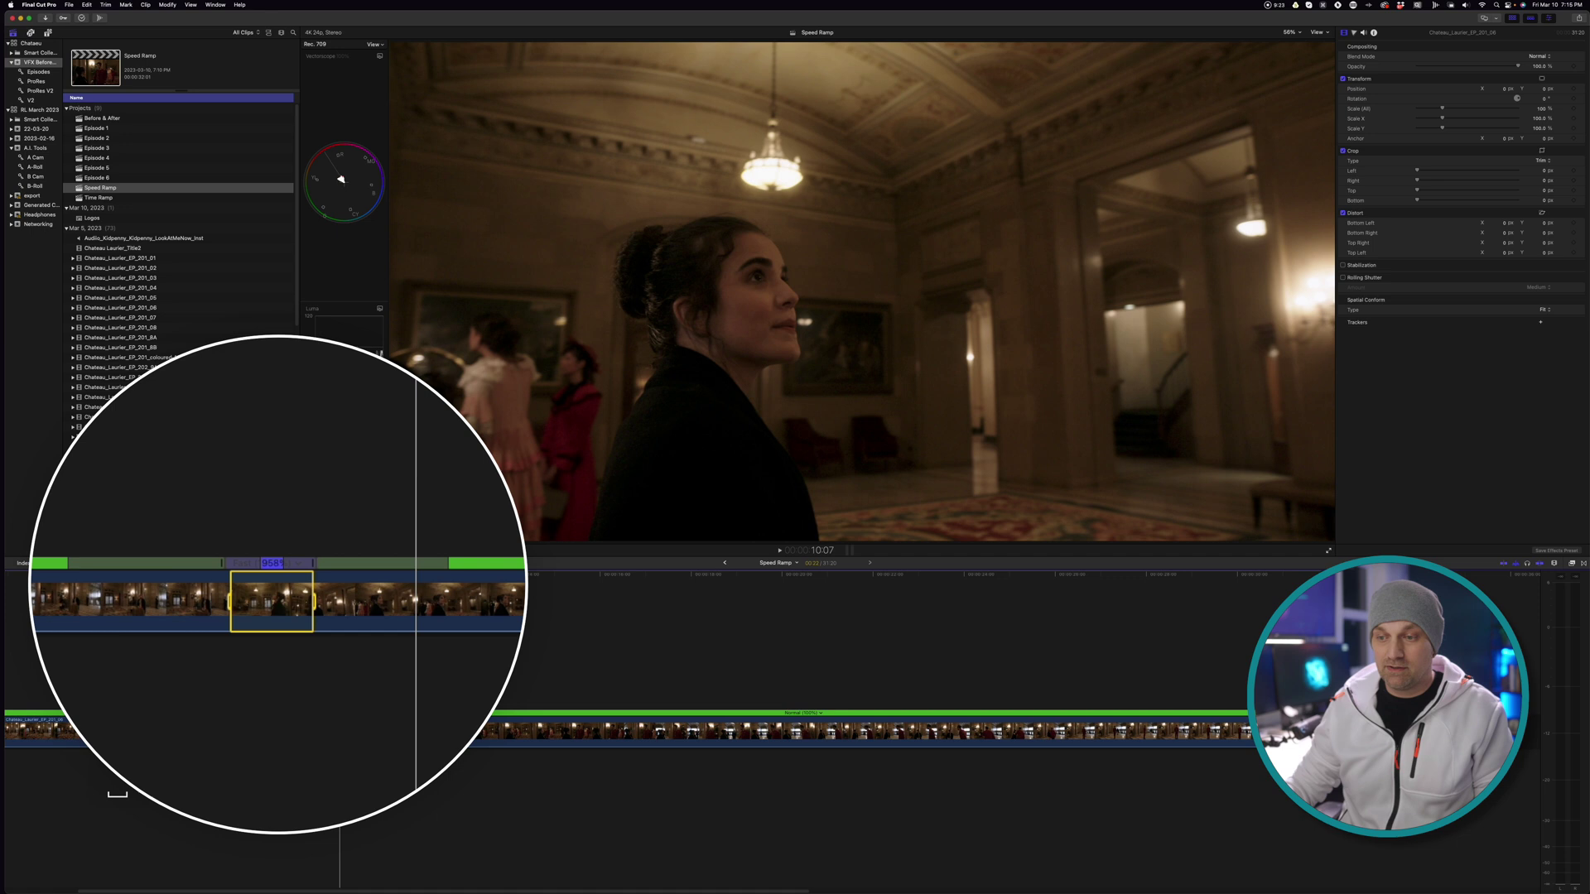
mouse_move(448, 563)
left_mouse_down()
mouse_move(461, 567)
mouse_move(434, 552)
left_mouse_up()
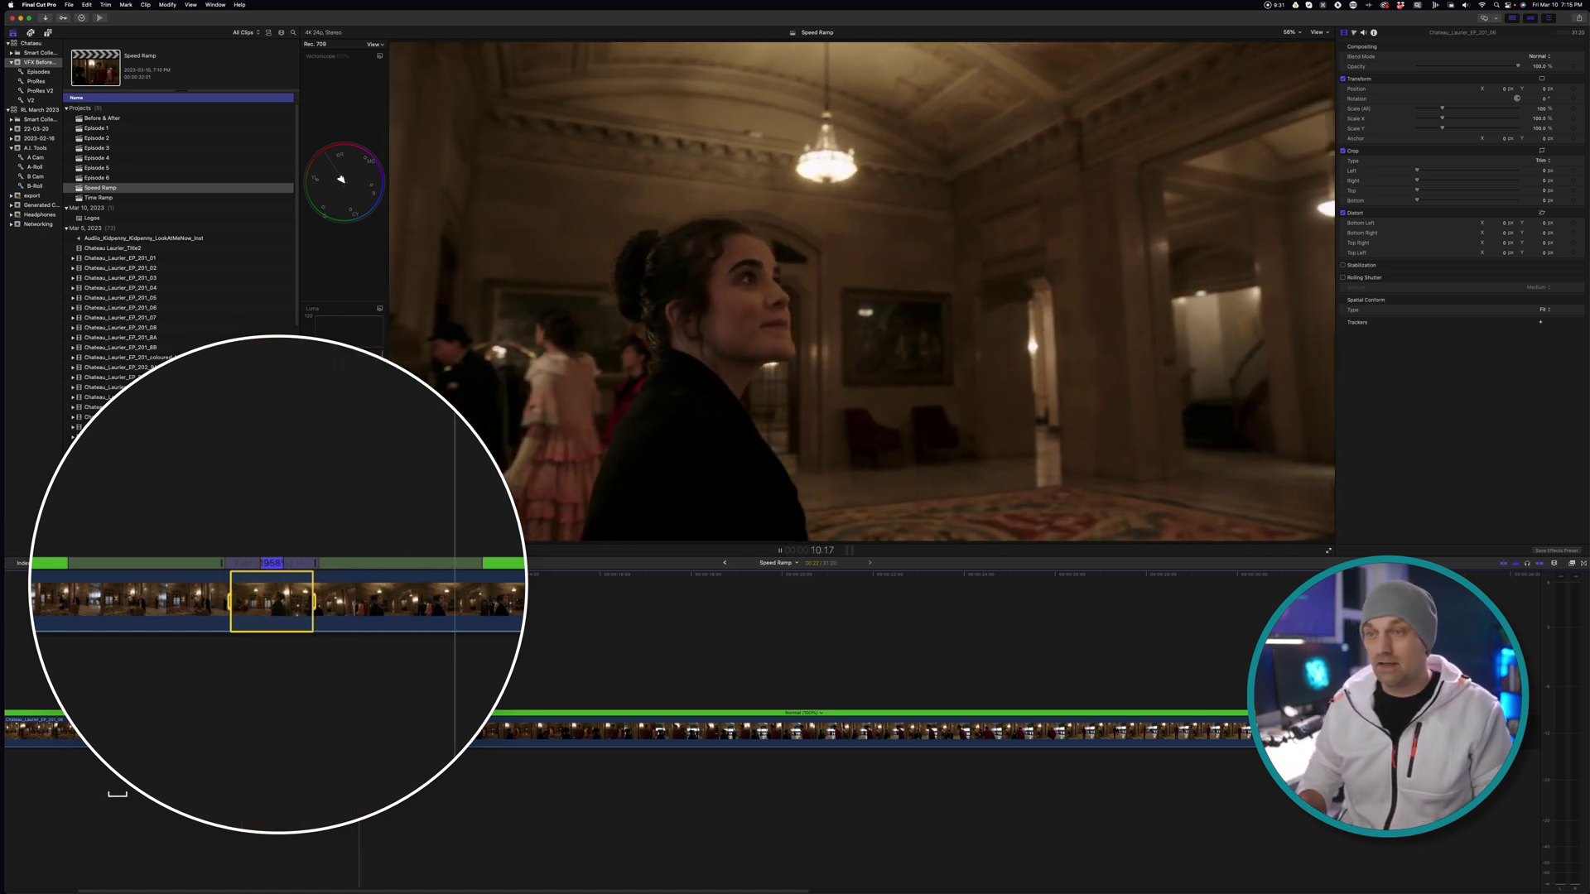
key("space")
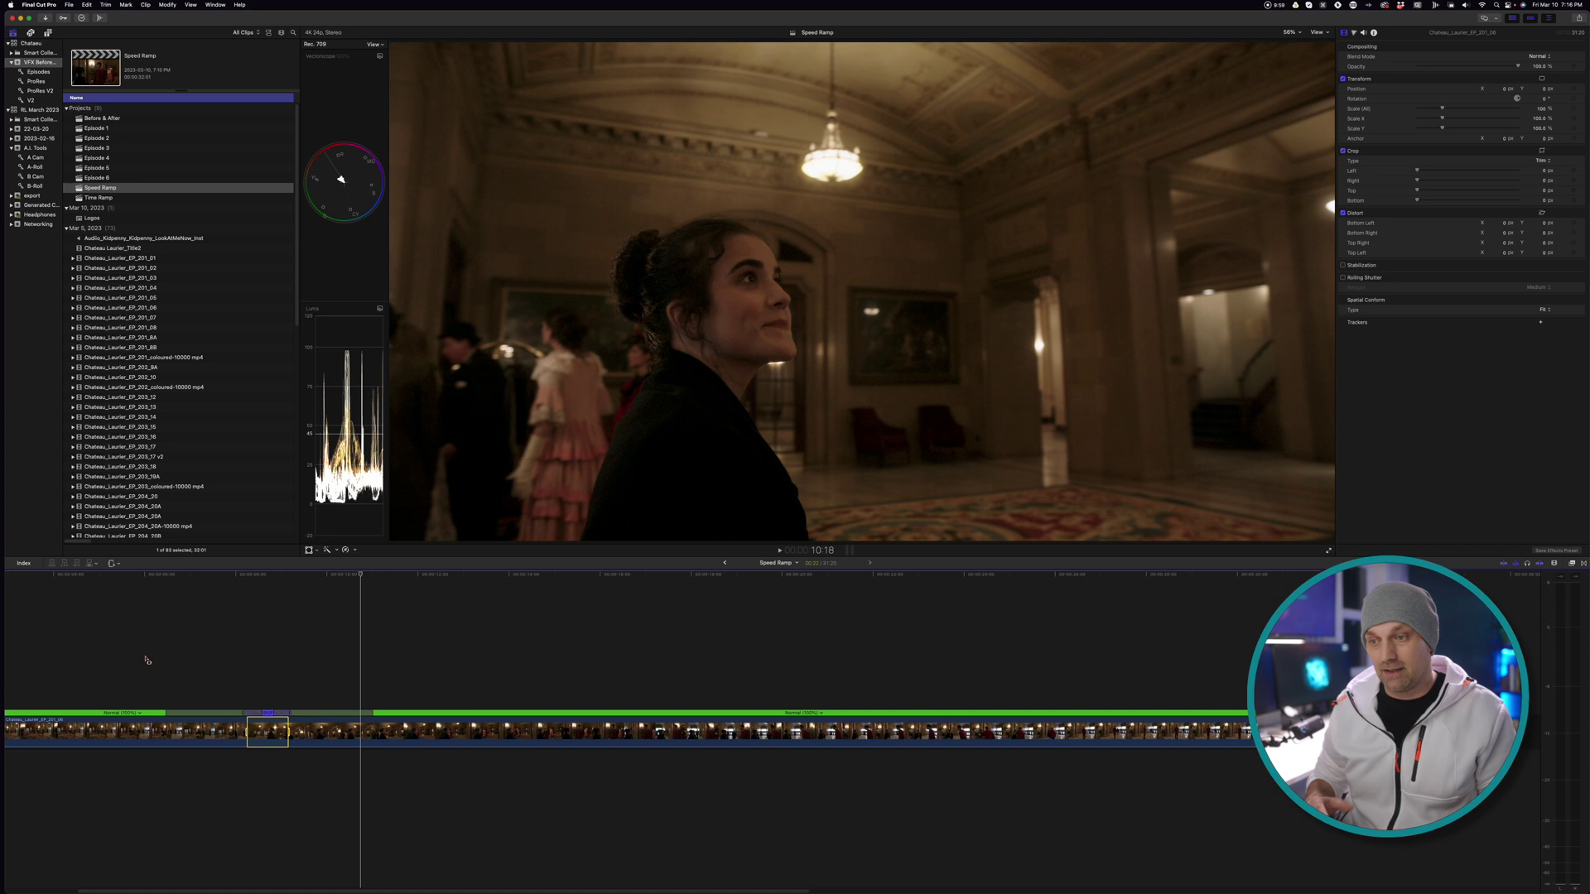
Select the lobby clip and set it to Normal (100%) from the Retime menu.
left_click(365, 735)
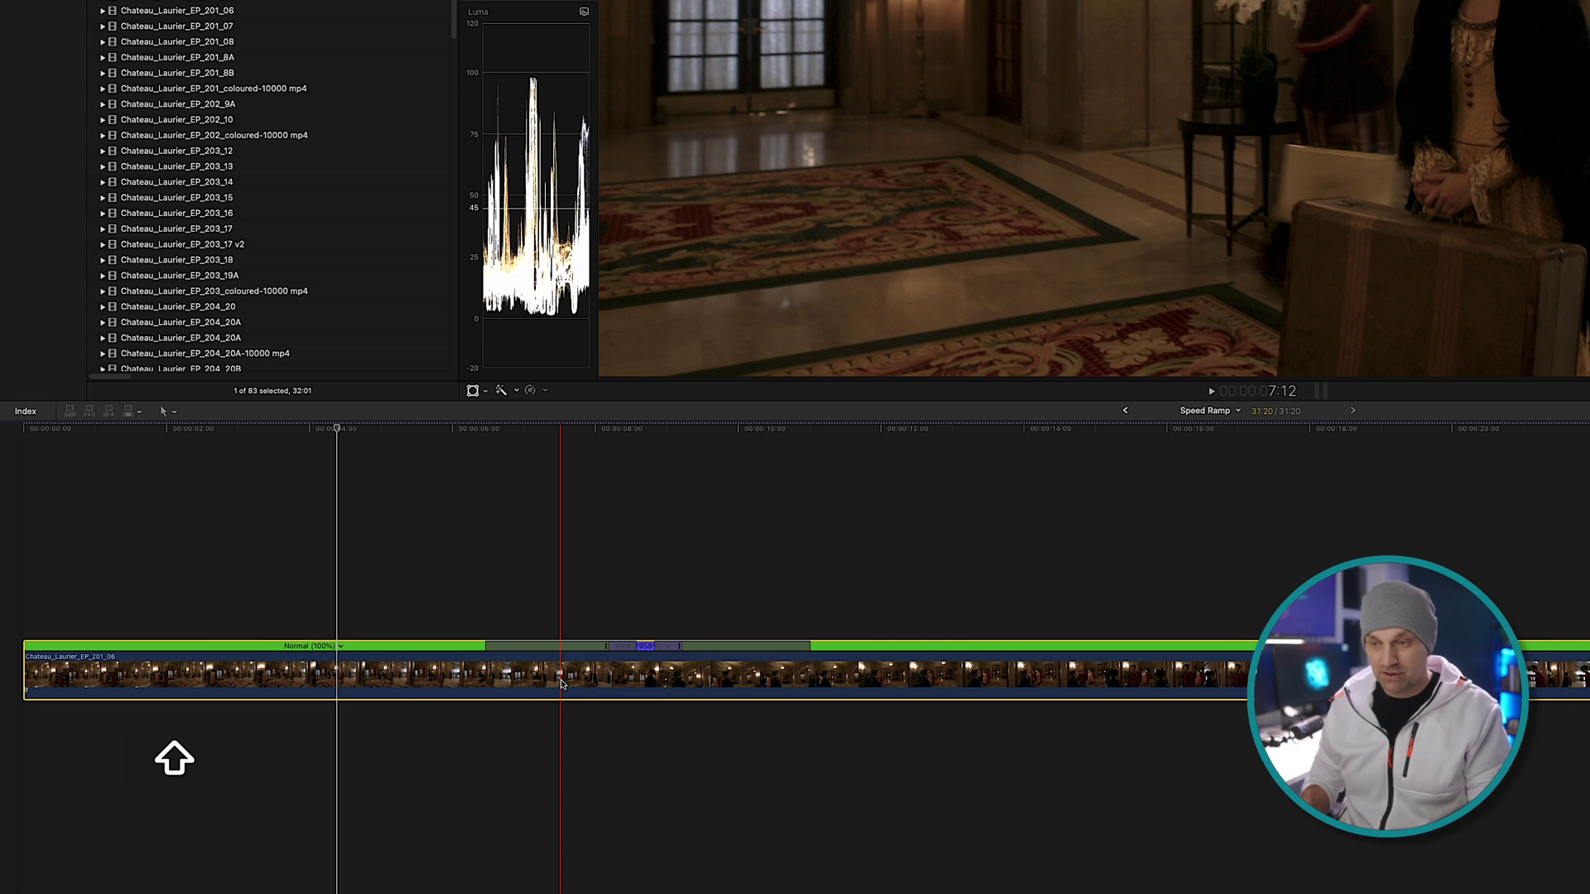
key("shift+n")
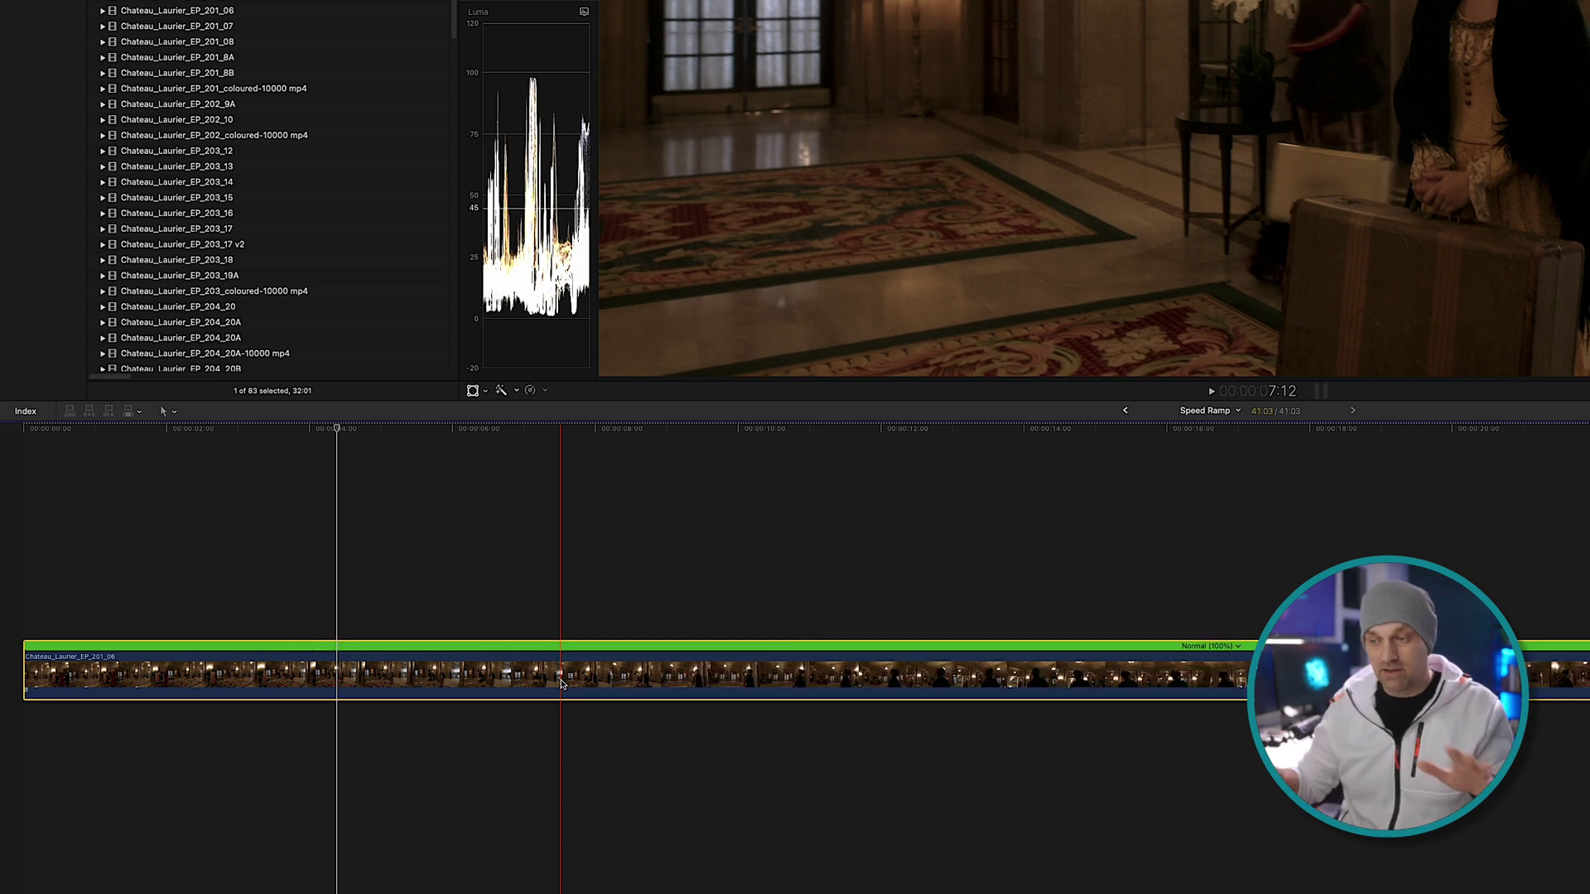
key("super+z")
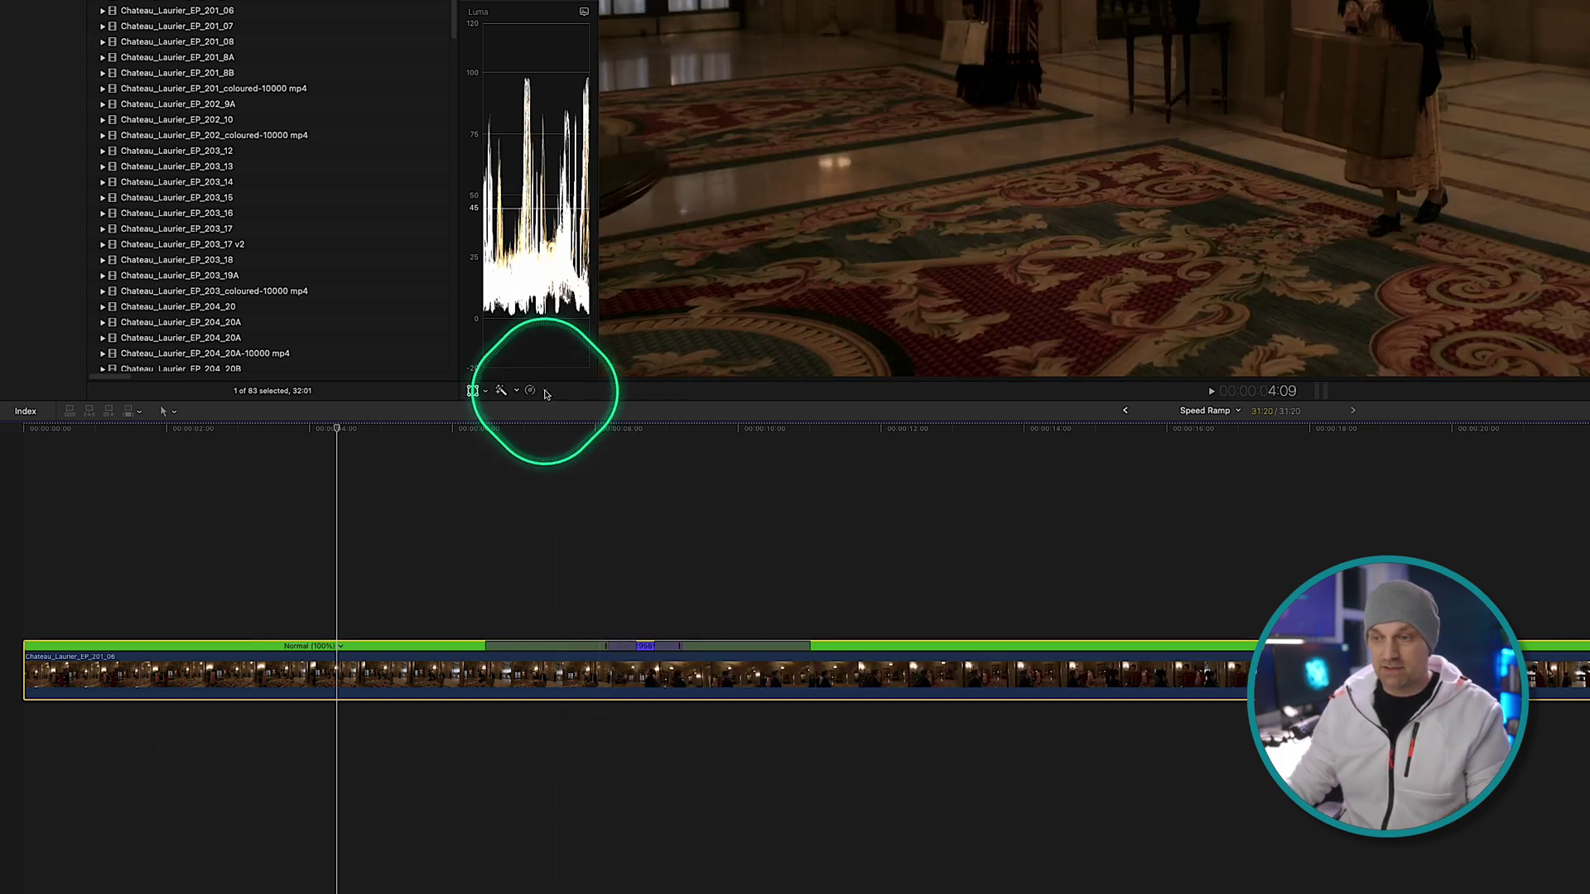
left_click(546, 393)
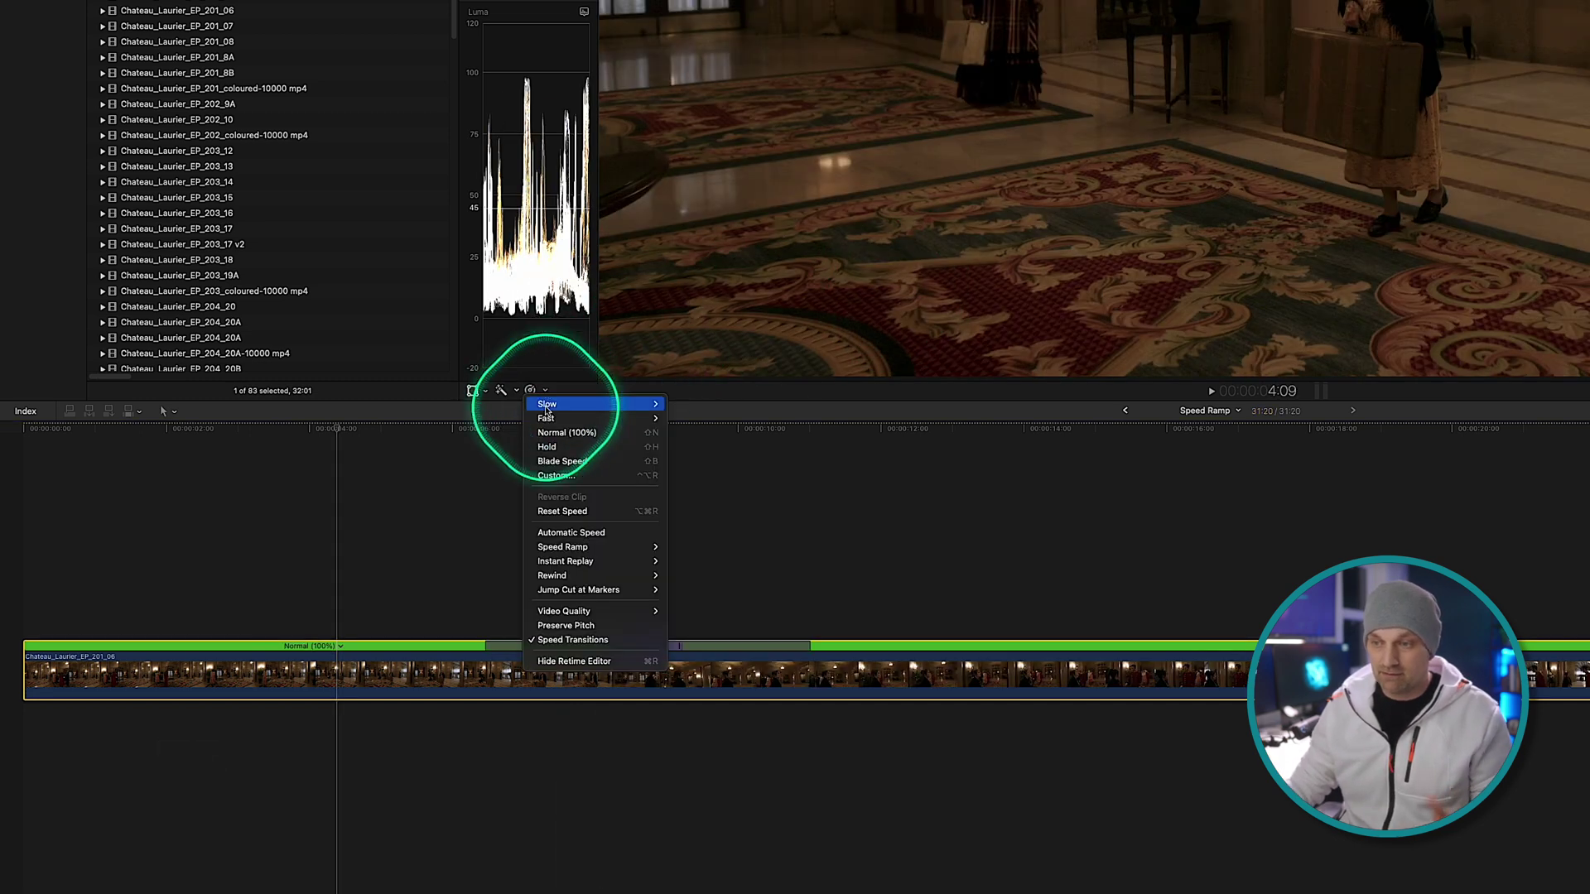
left_click(606, 434)
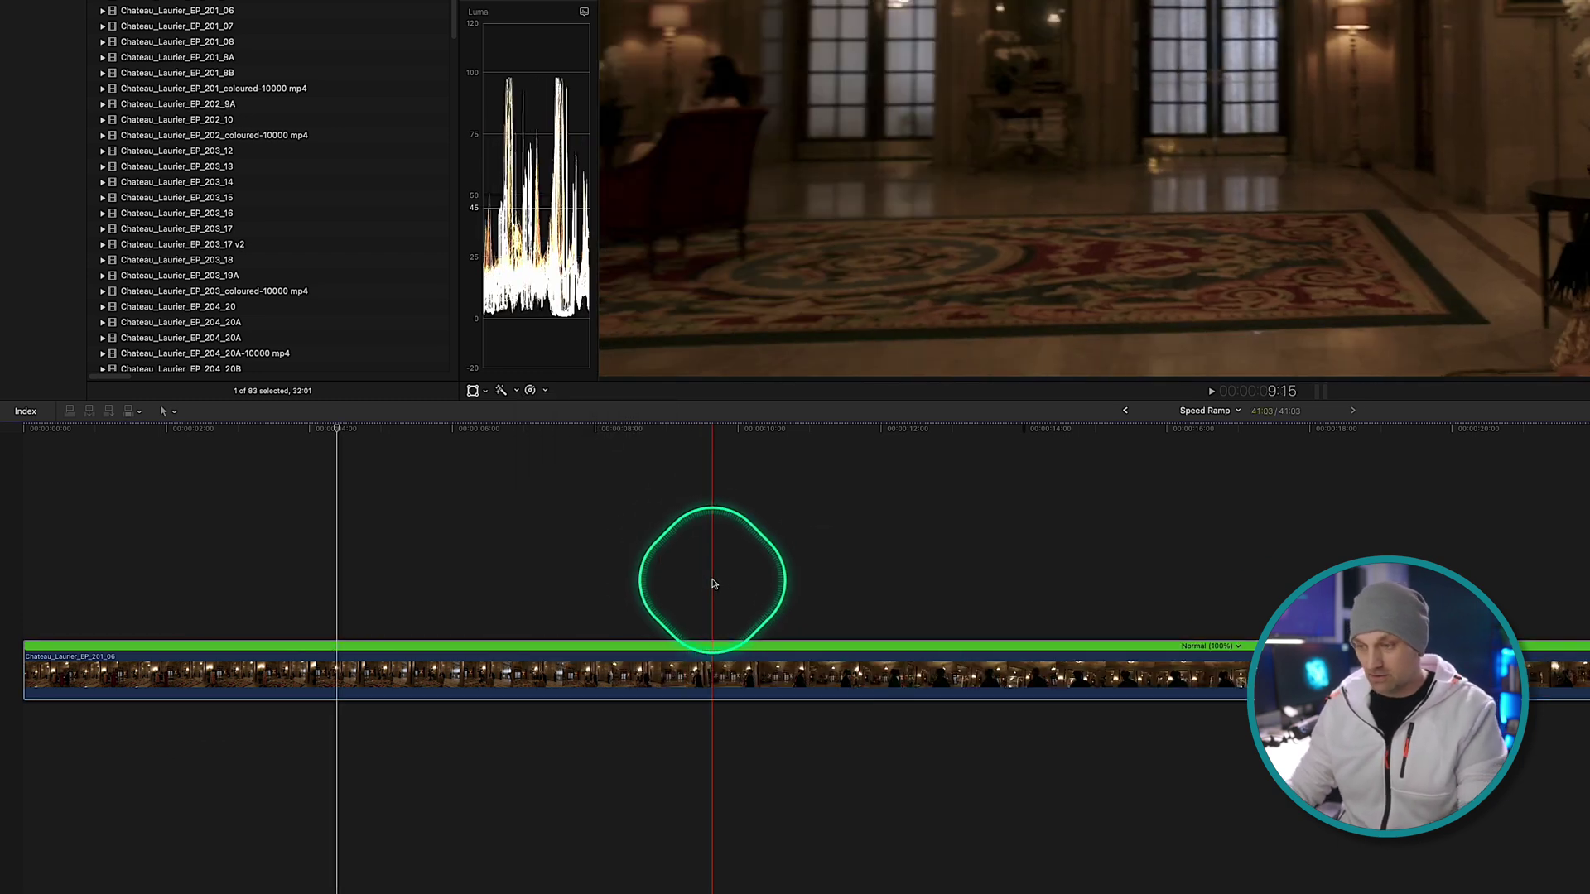
Zoom out and split the lobby clip's speed at two playhead positions with Shift-B.
key("super+minus")
key("super+minus")
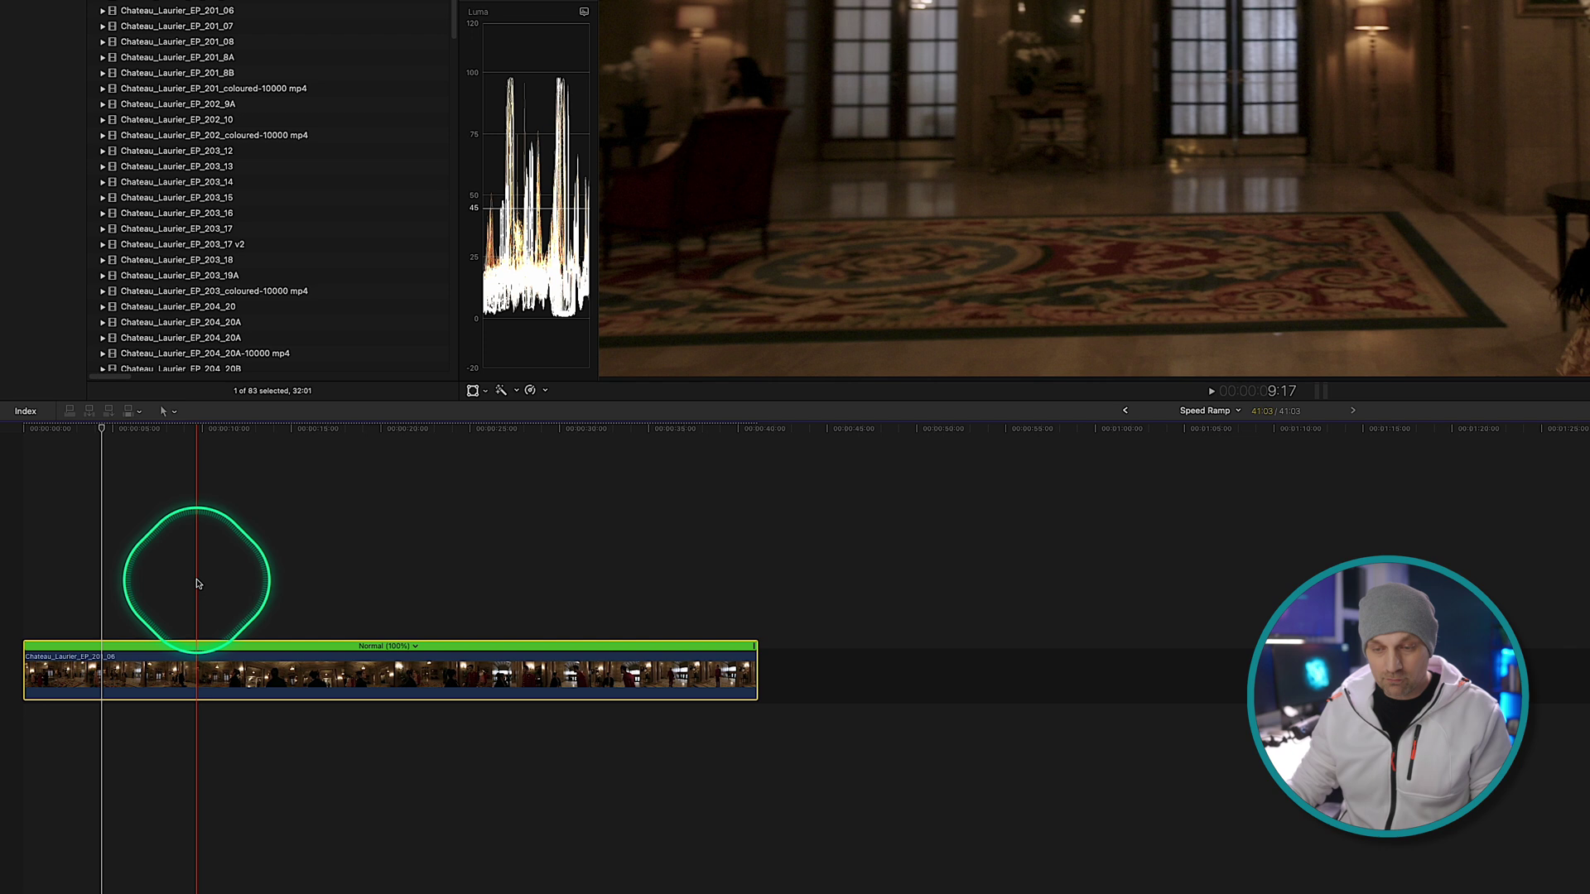
left_click(193, 430)
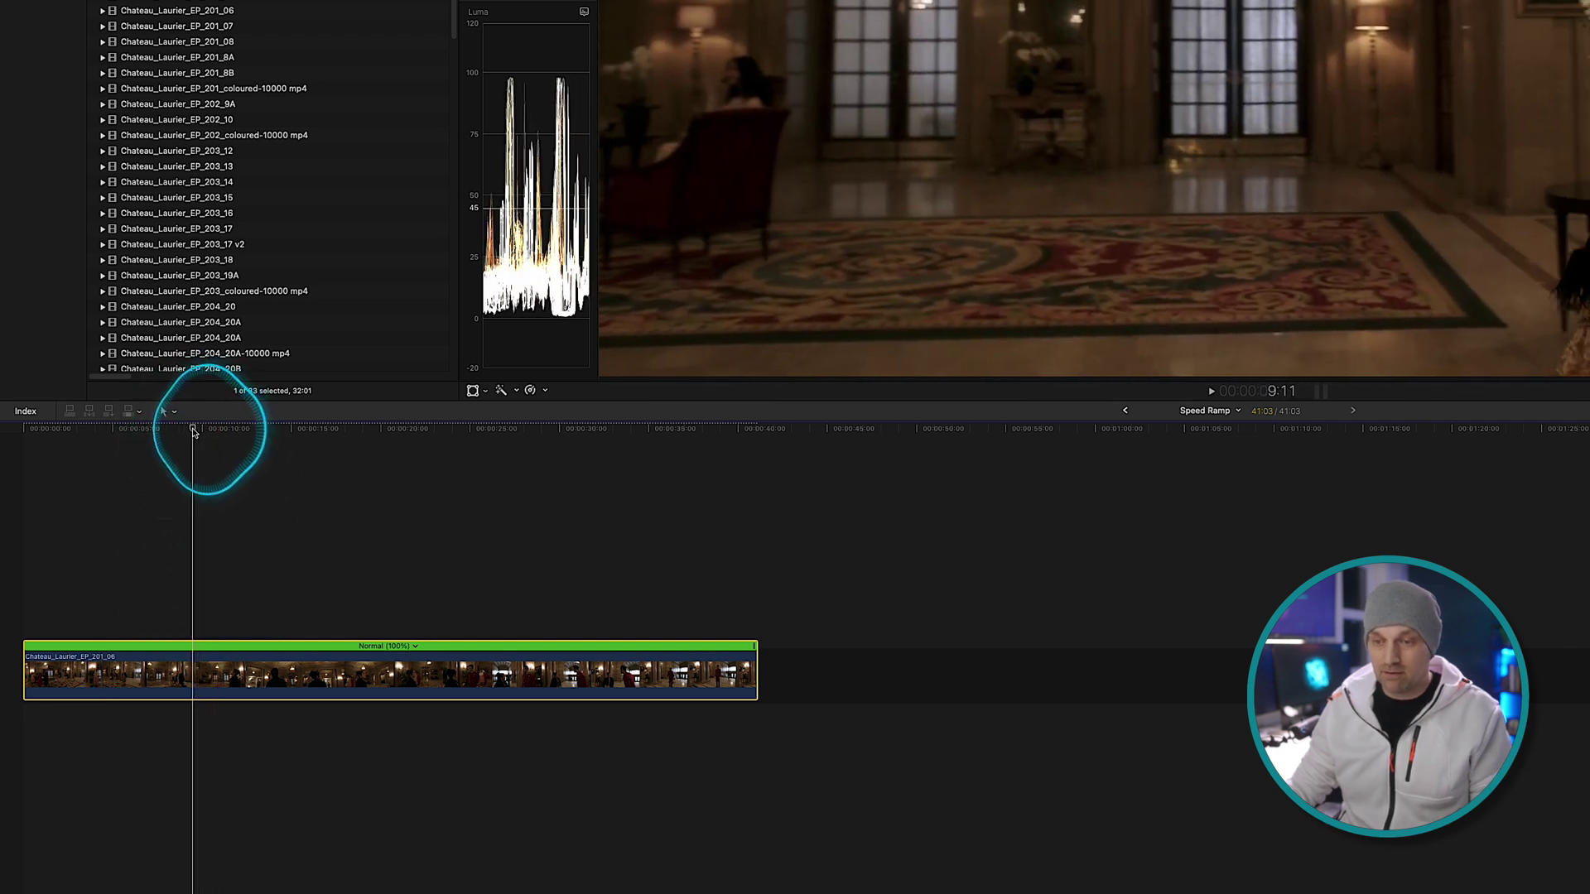
mouse_move(192, 430)
left_mouse_down()
mouse_move(210, 437)
mouse_move(189, 440)
left_mouse_up()
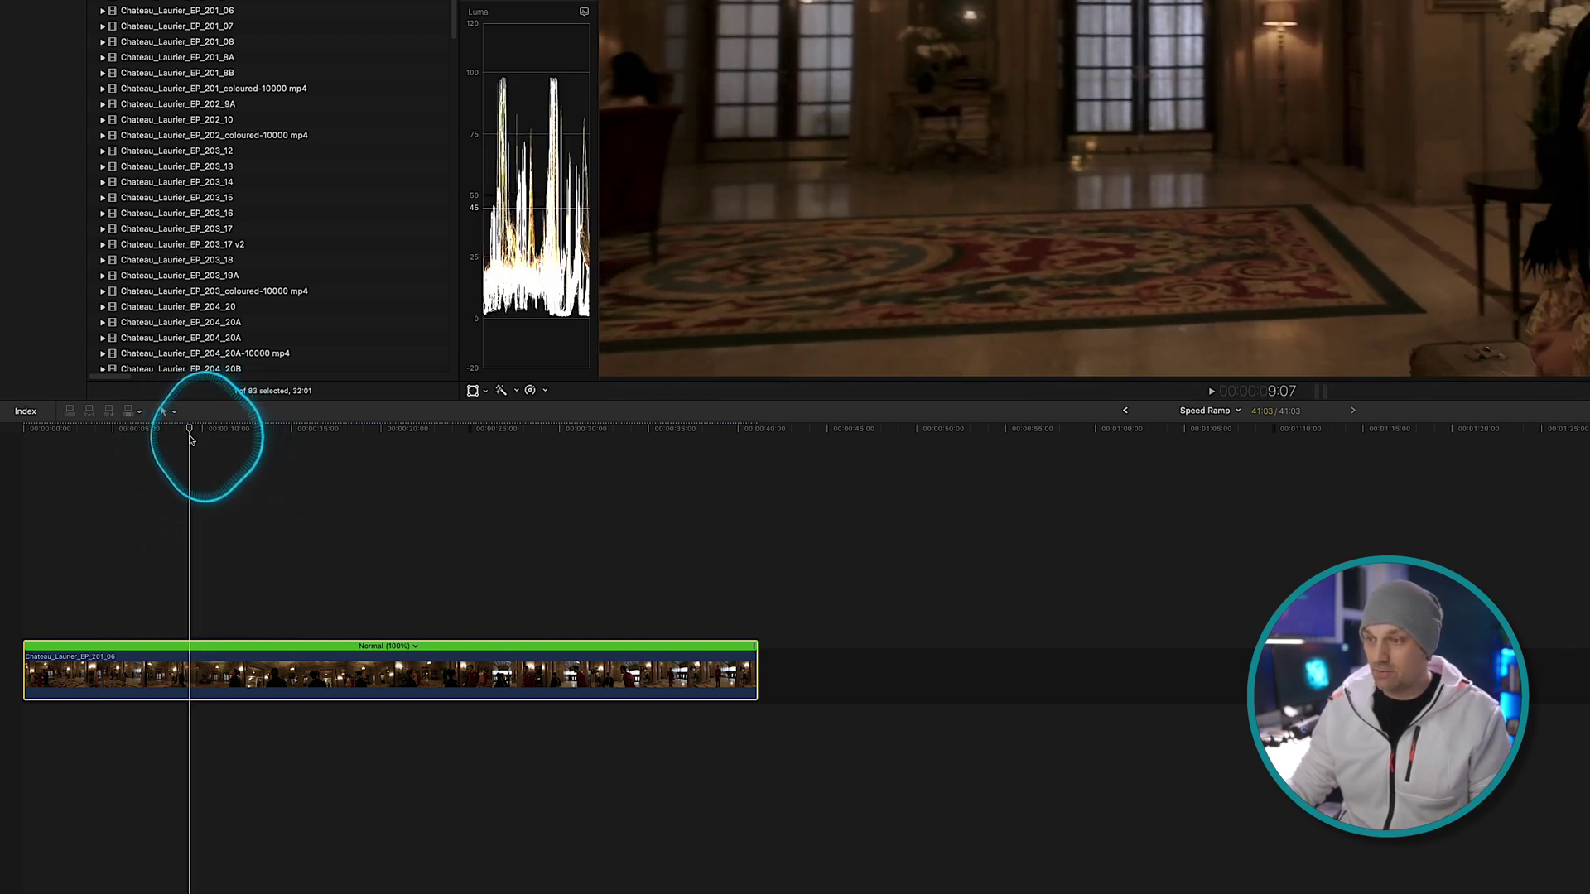
left_click(192, 684)
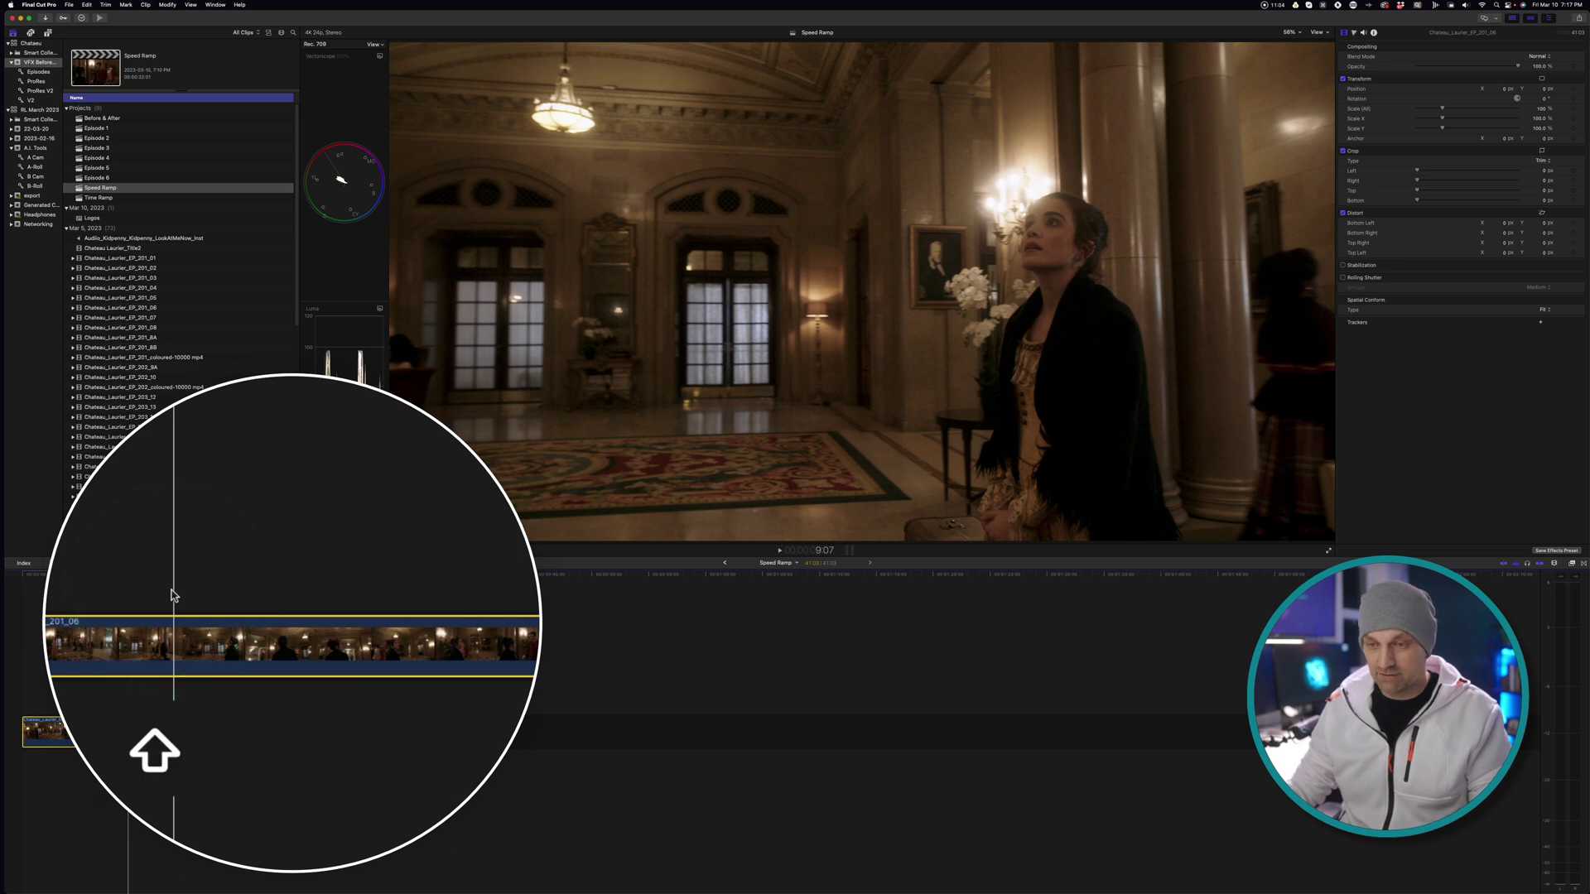
key("shift+b")
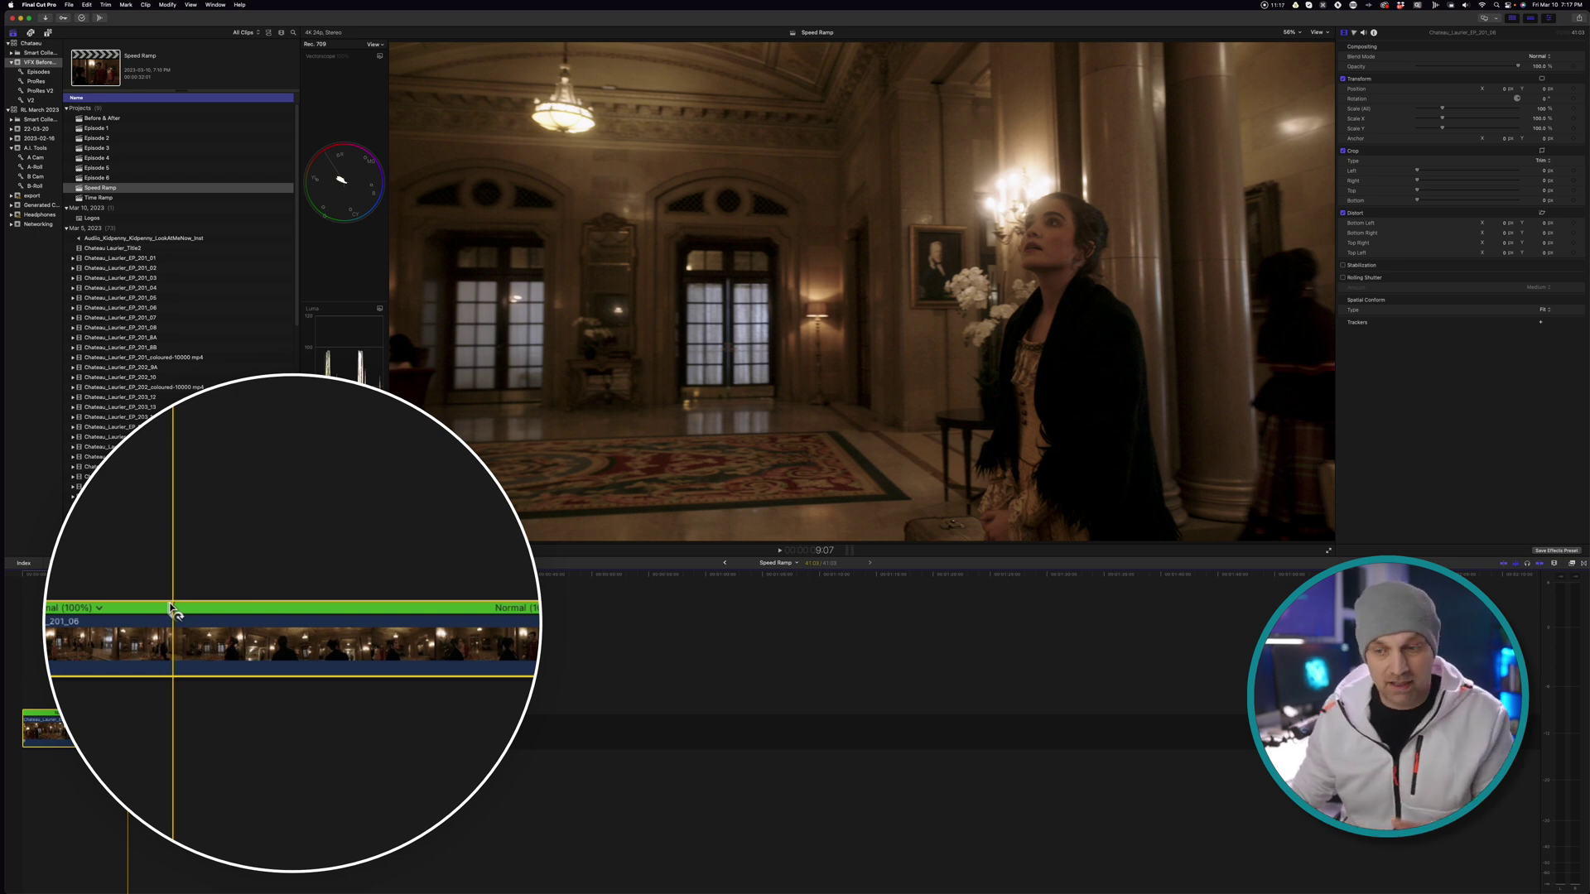
left_click_drag(171, 610, 361, 608)
key("shift+b")
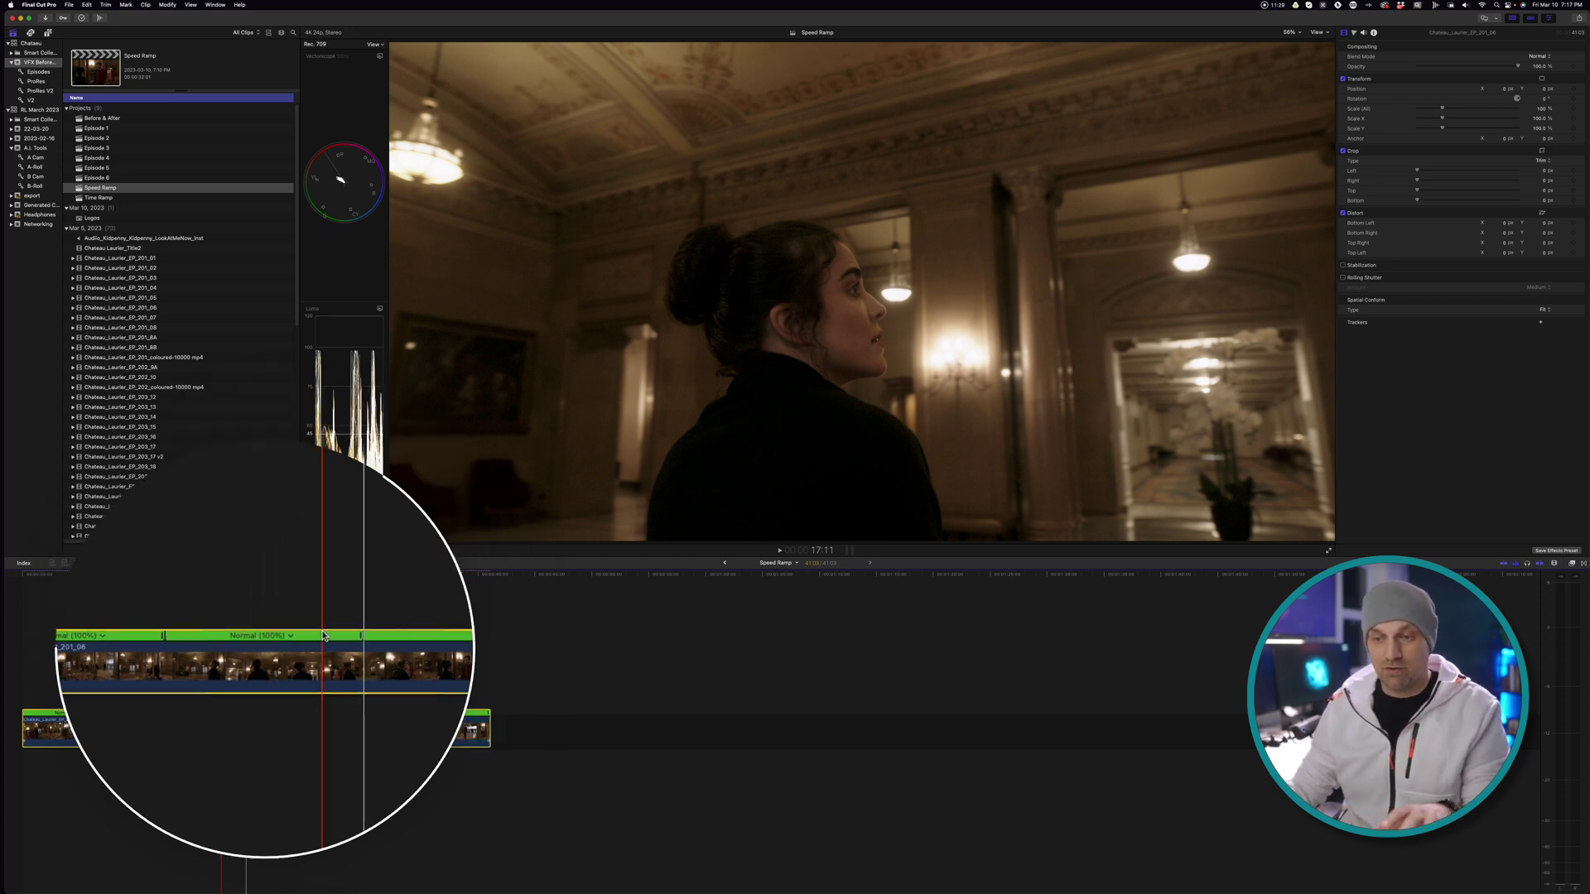
Blade speed from the Retime menu and drag the middle segment's handle left to speed it up.
left_click(346, 549)
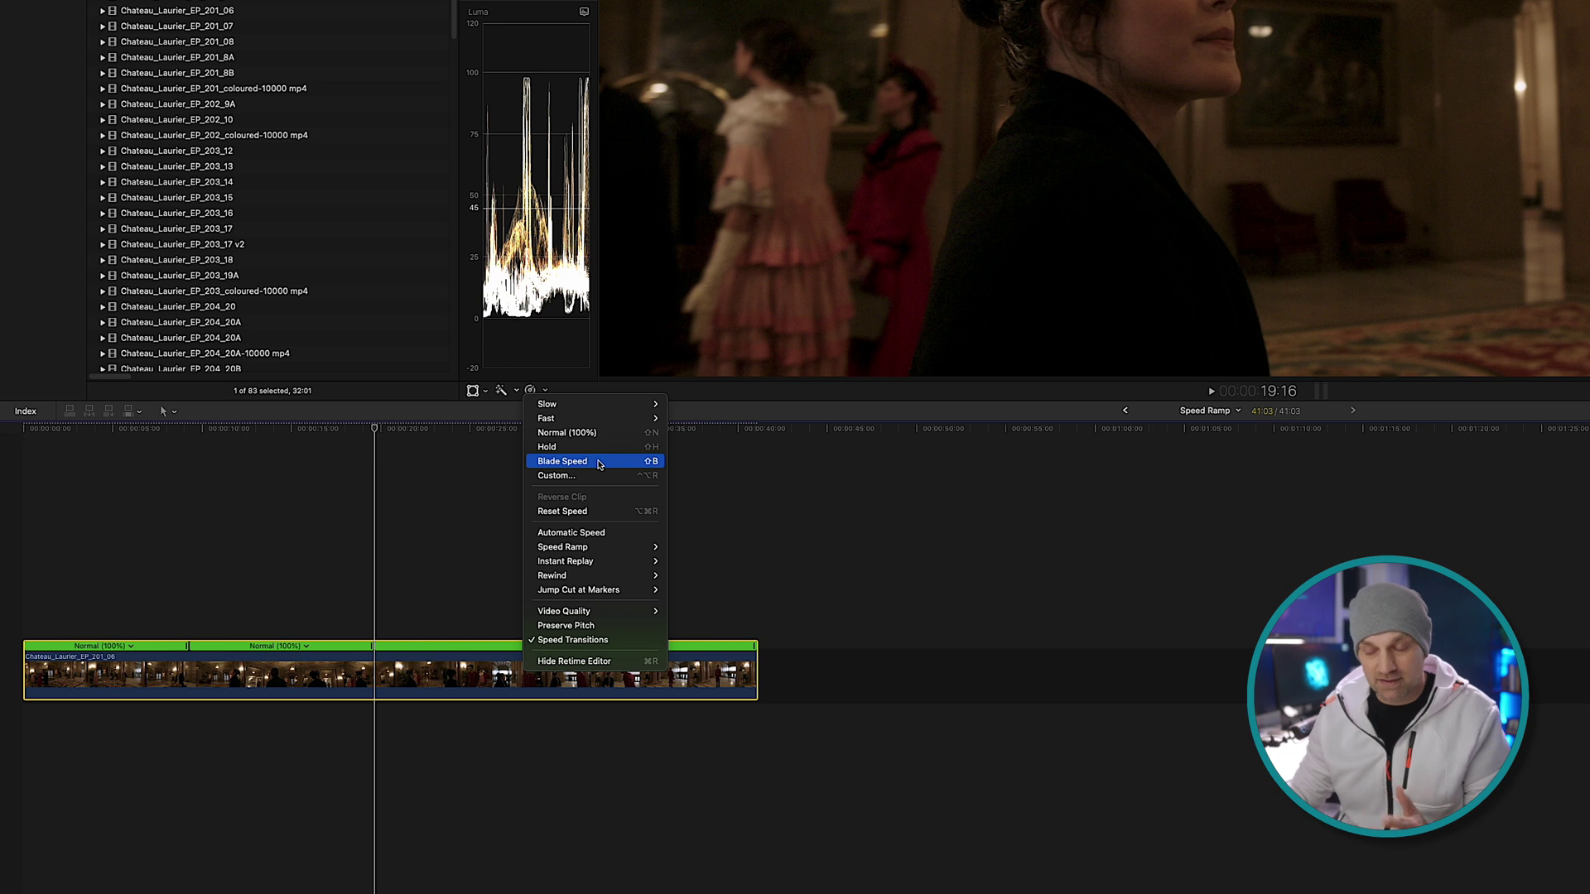
left_click(600, 465)
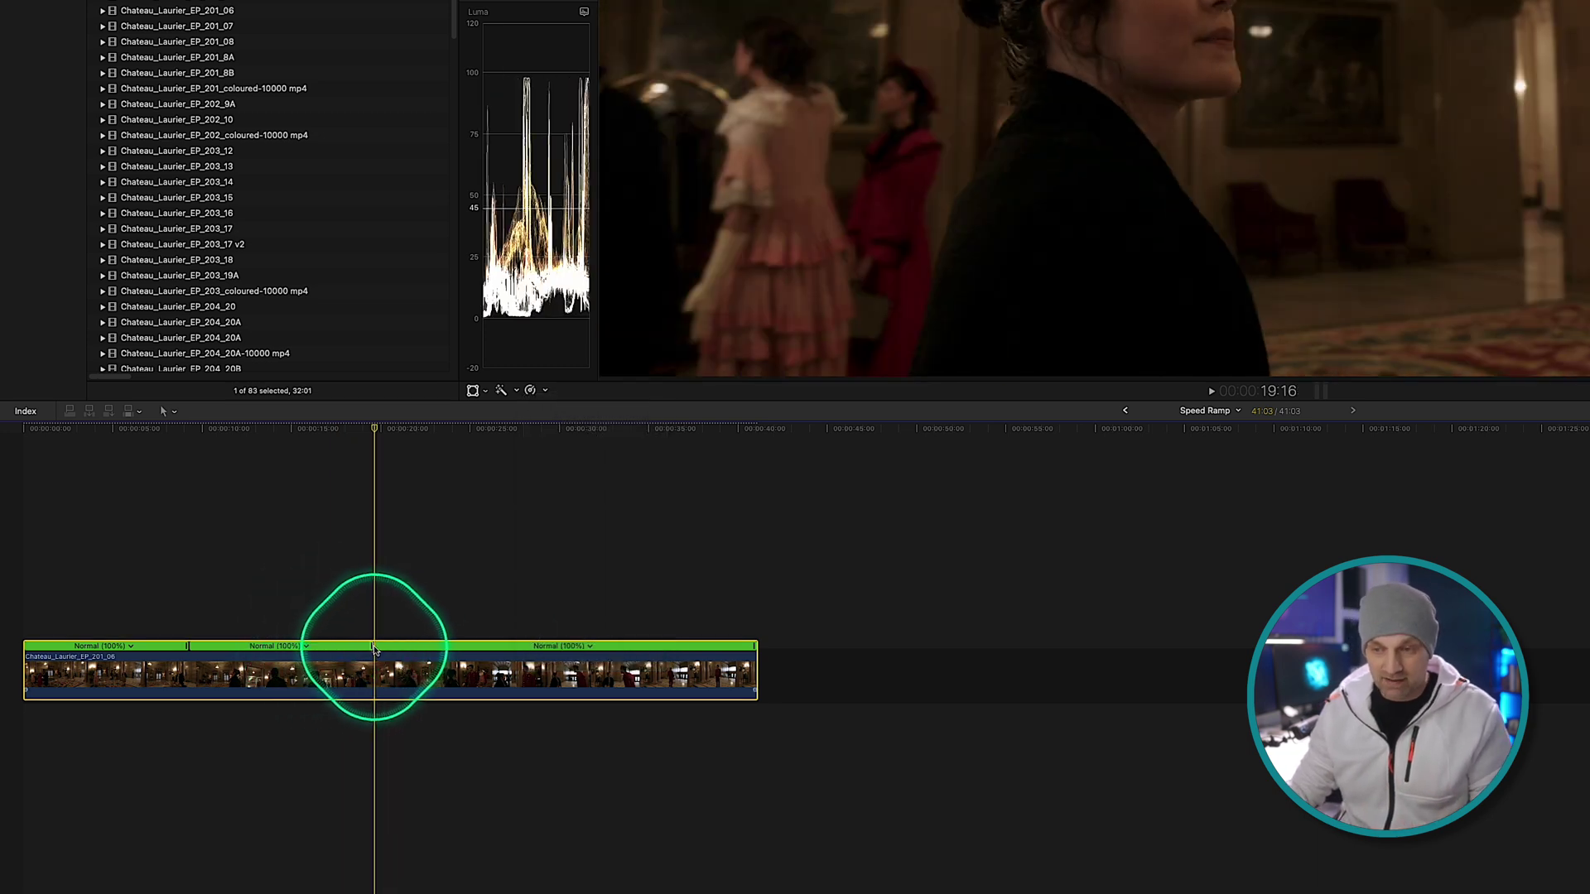
left_click_drag(374, 653, 186, 655)
left_click_drag(348, 652, 106, 653)
Undo the last speed tweak and preview the clip from its start.
key("super+z")
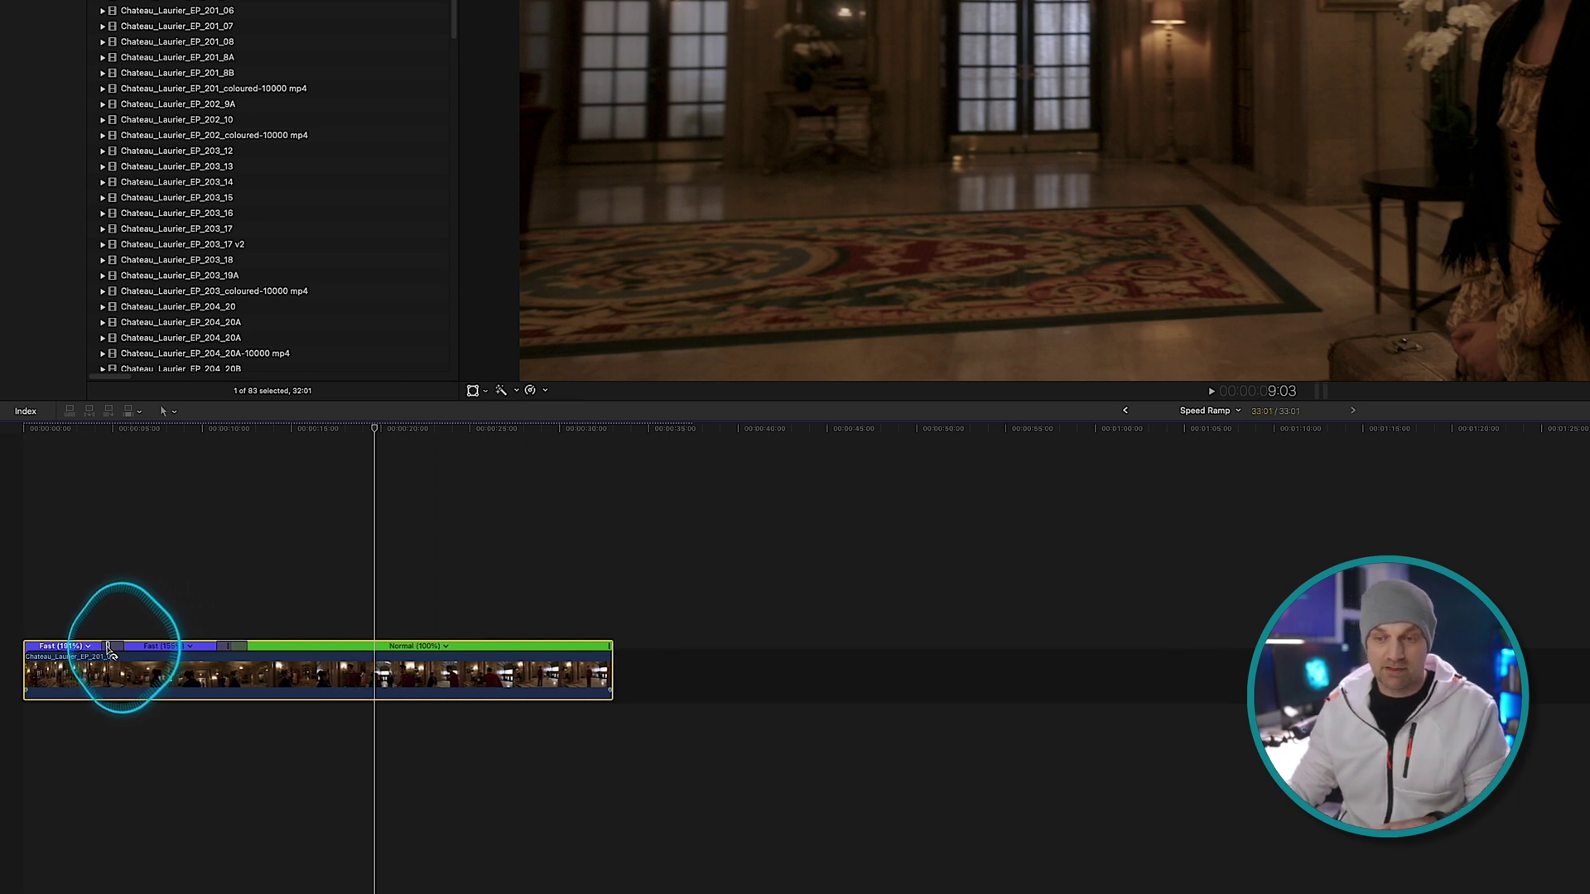
key("super+7")
key("Home")
key("space")
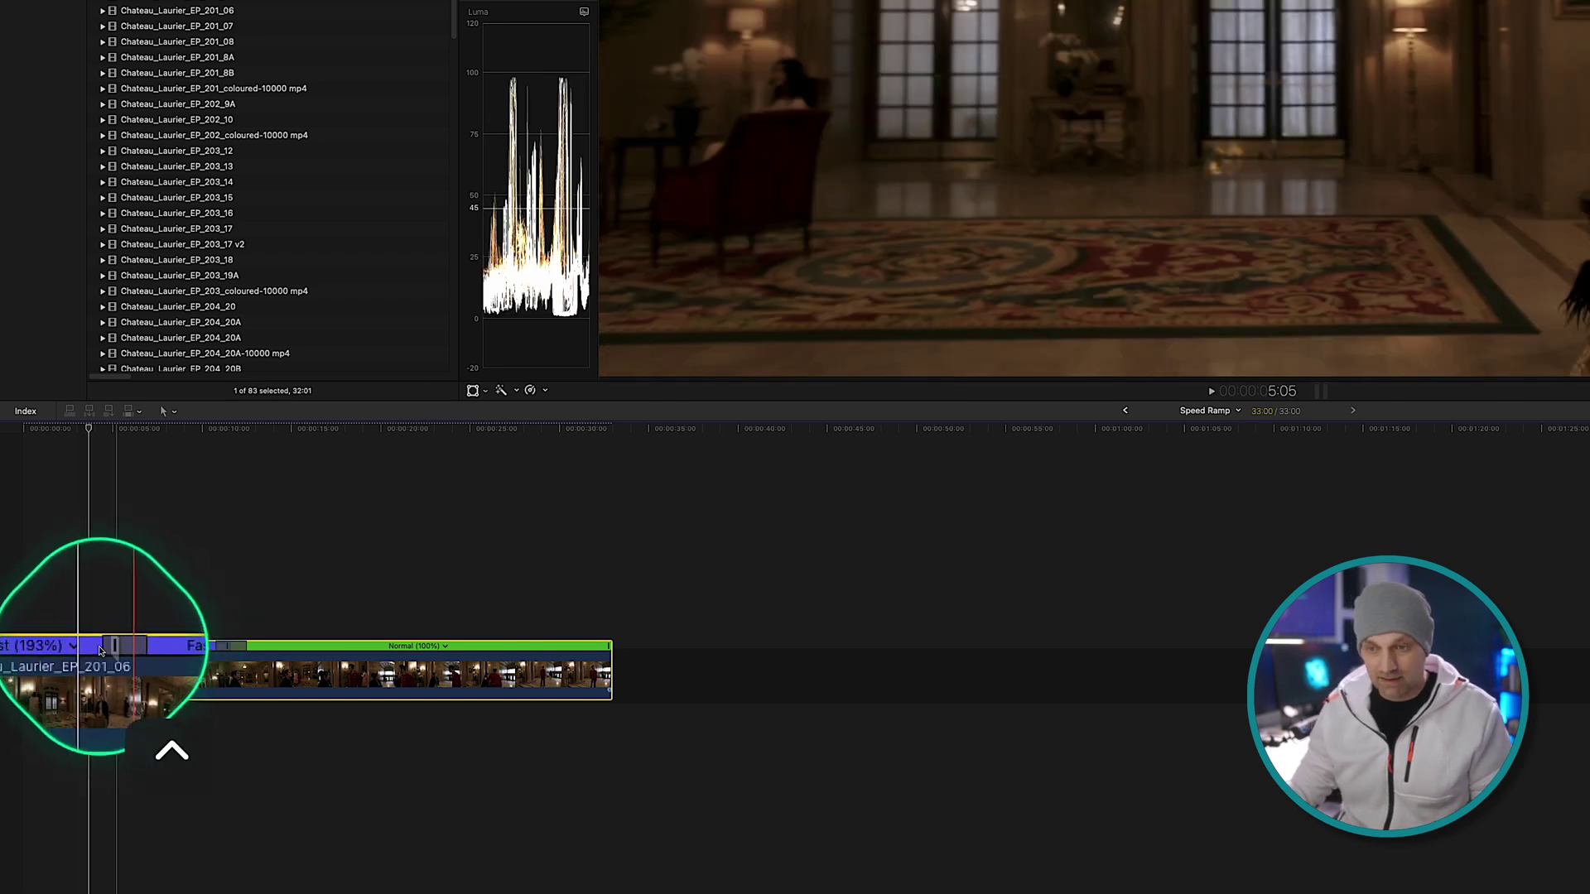
key("space")
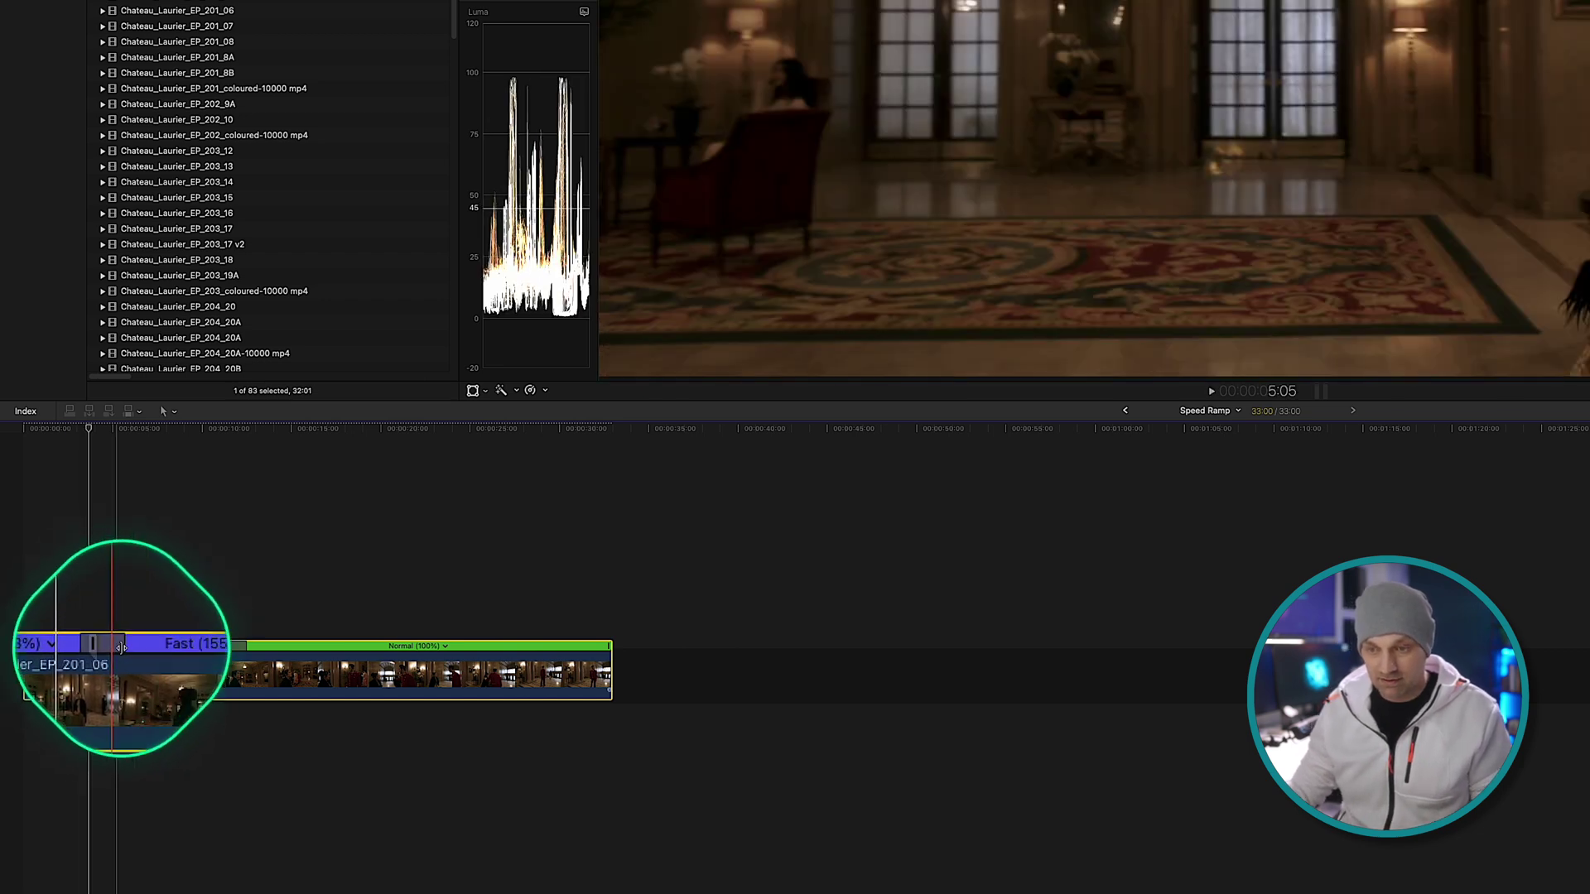
Apply a 2000% custom rate to the fast section, then undo it and close the settings.
left_click(191, 648)
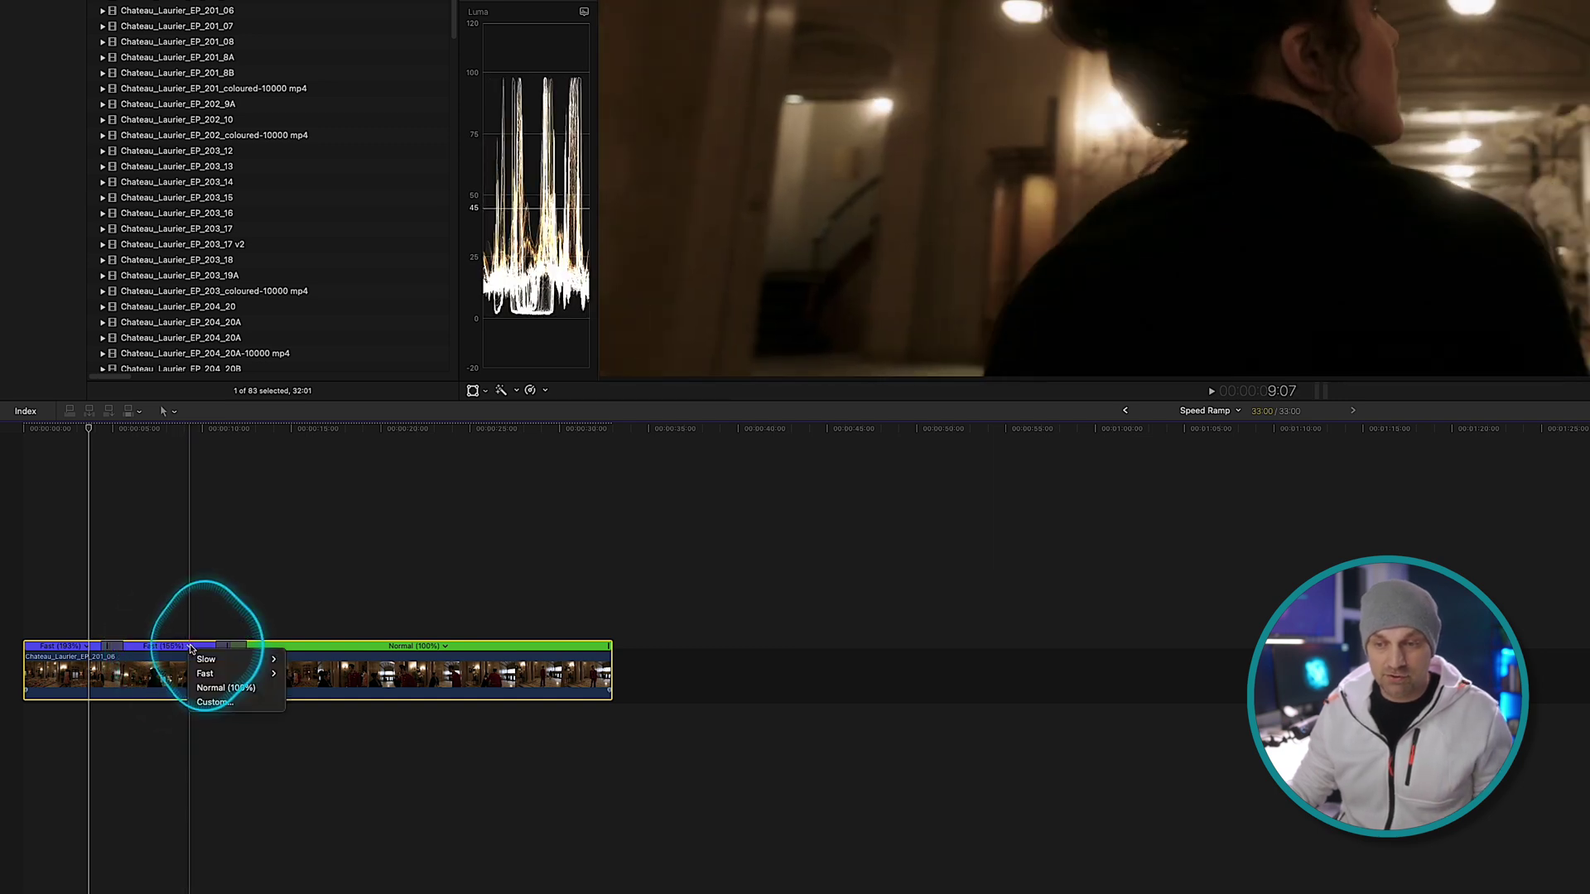
left_click(222, 704)
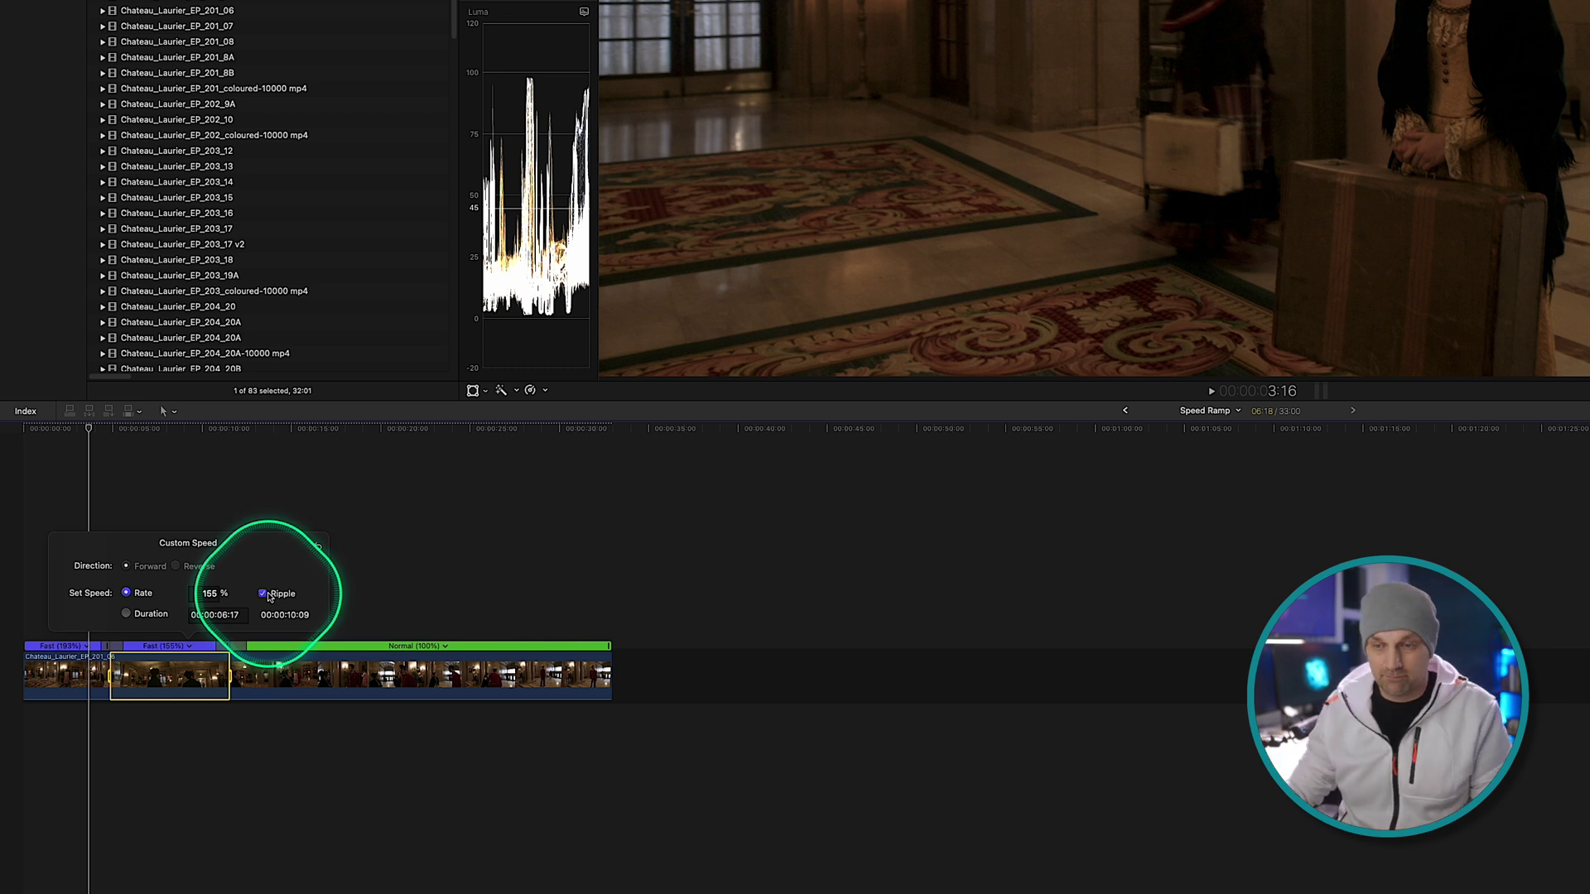
left_click(210, 593)
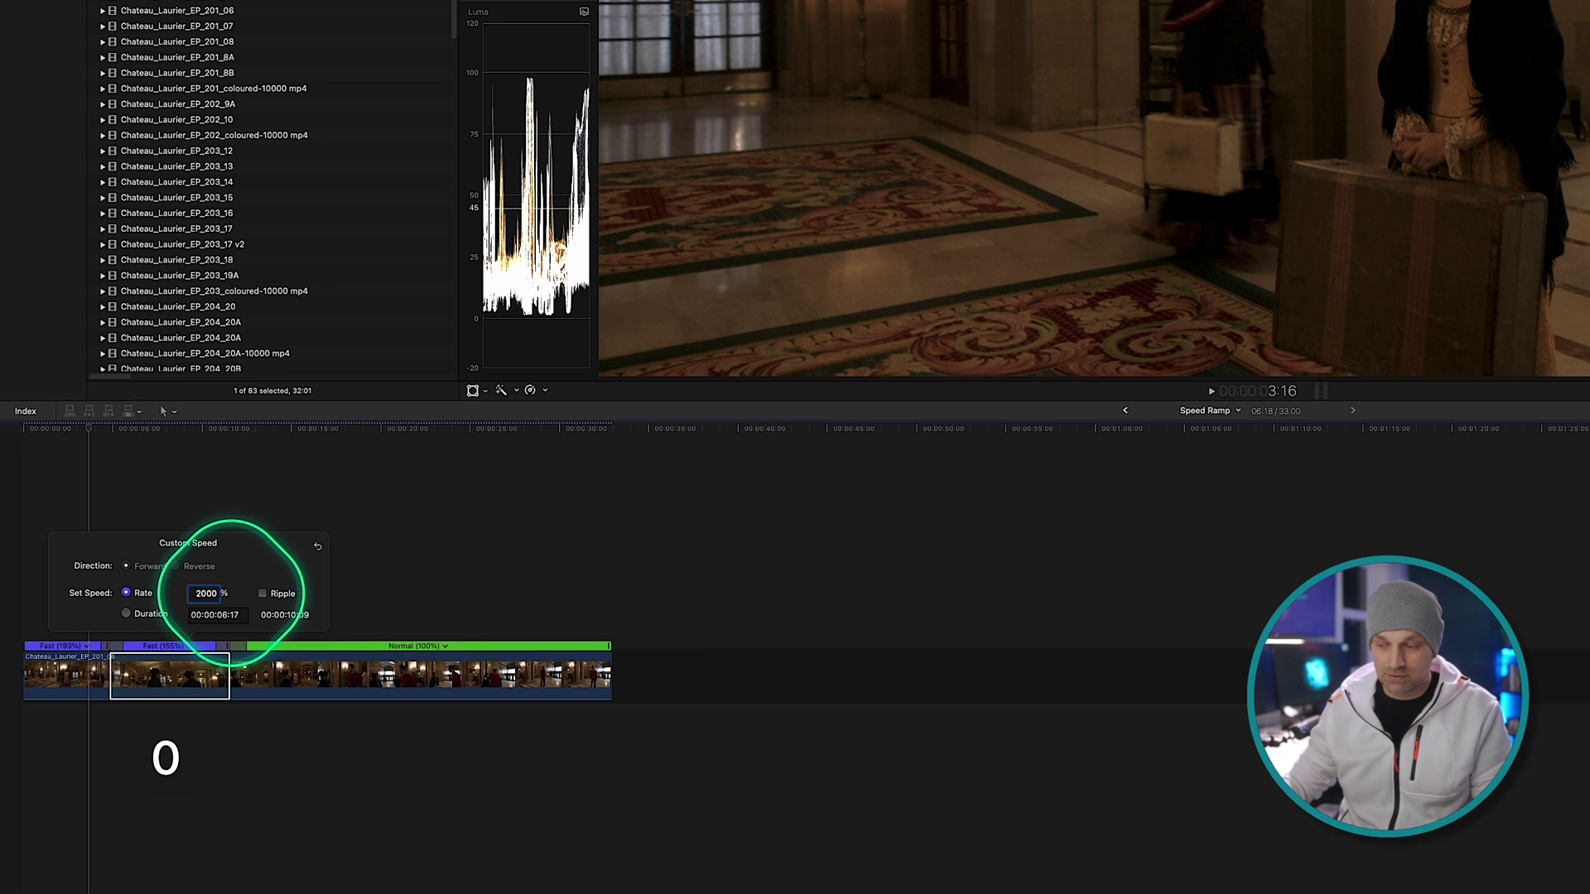
type("2000")
key("Return")
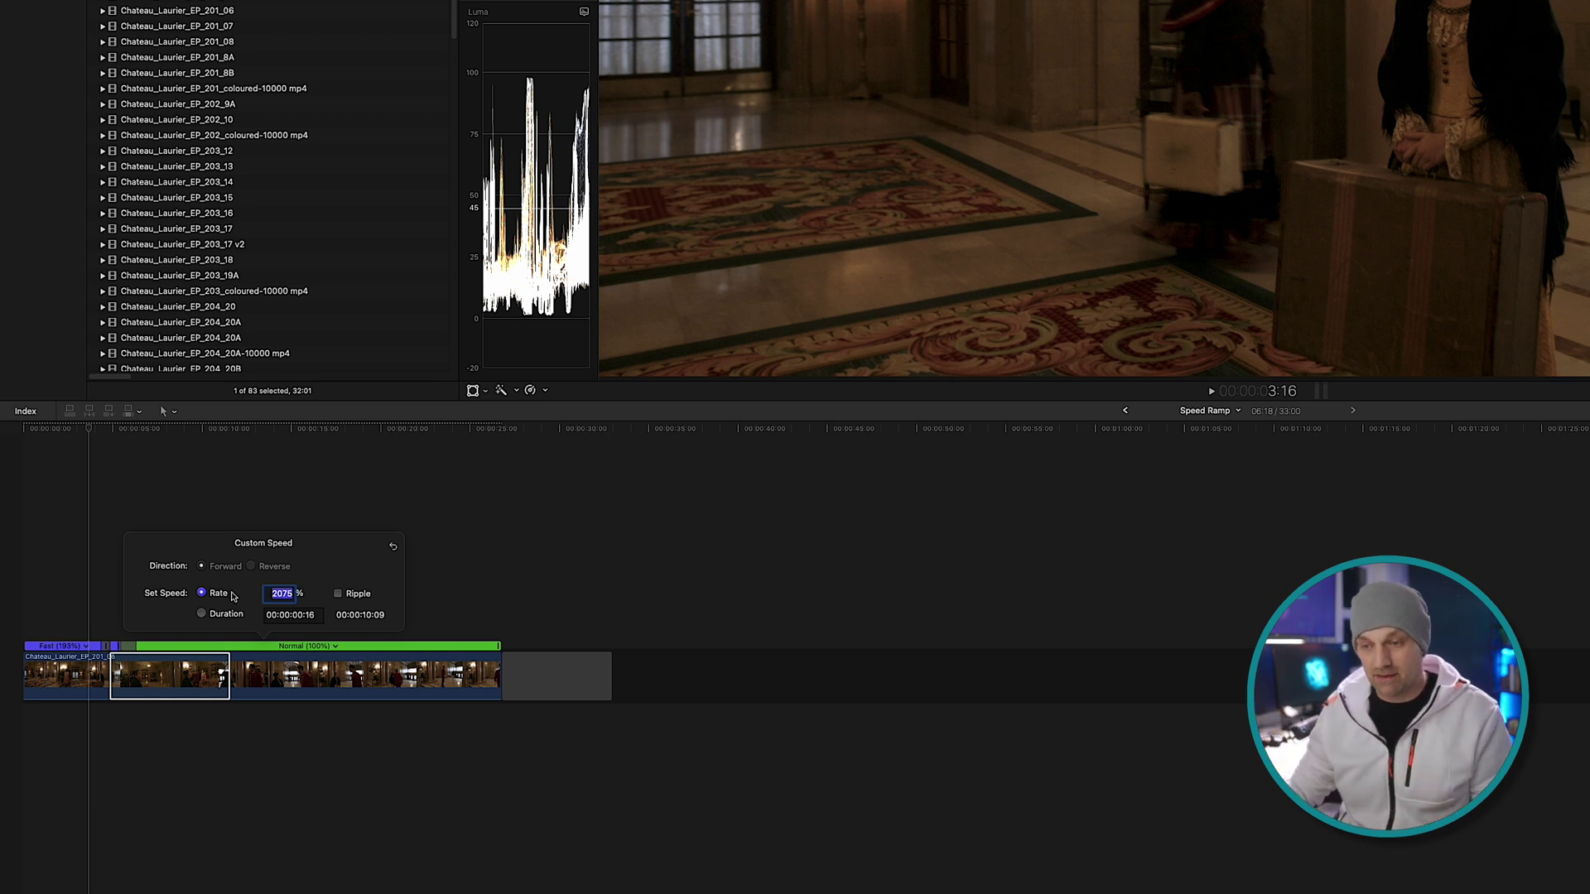
key("super+z")
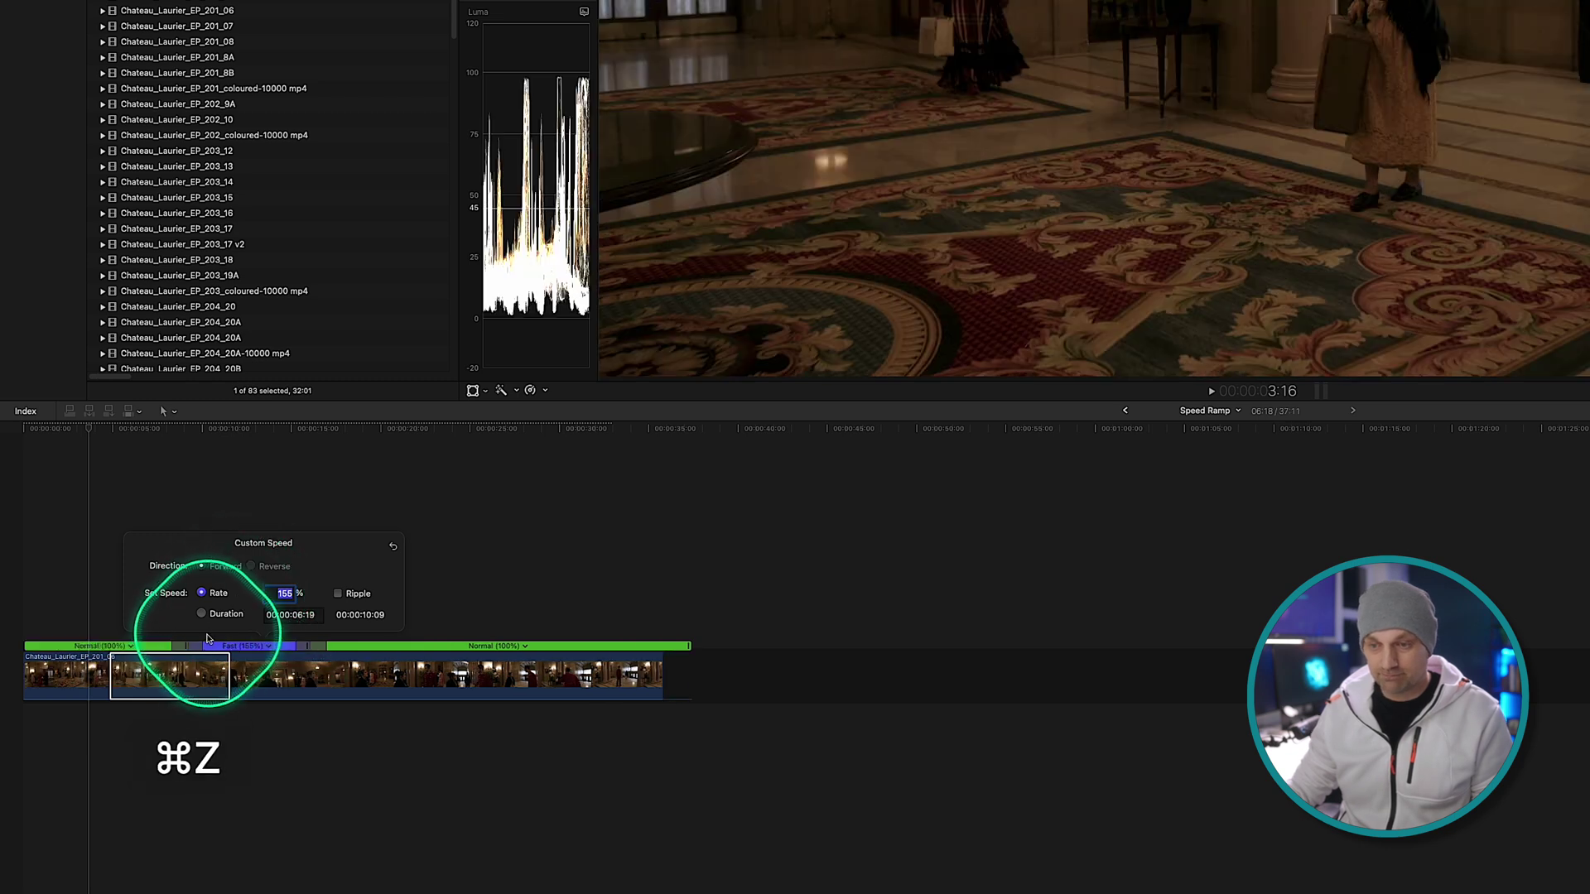
left_click(261, 684)
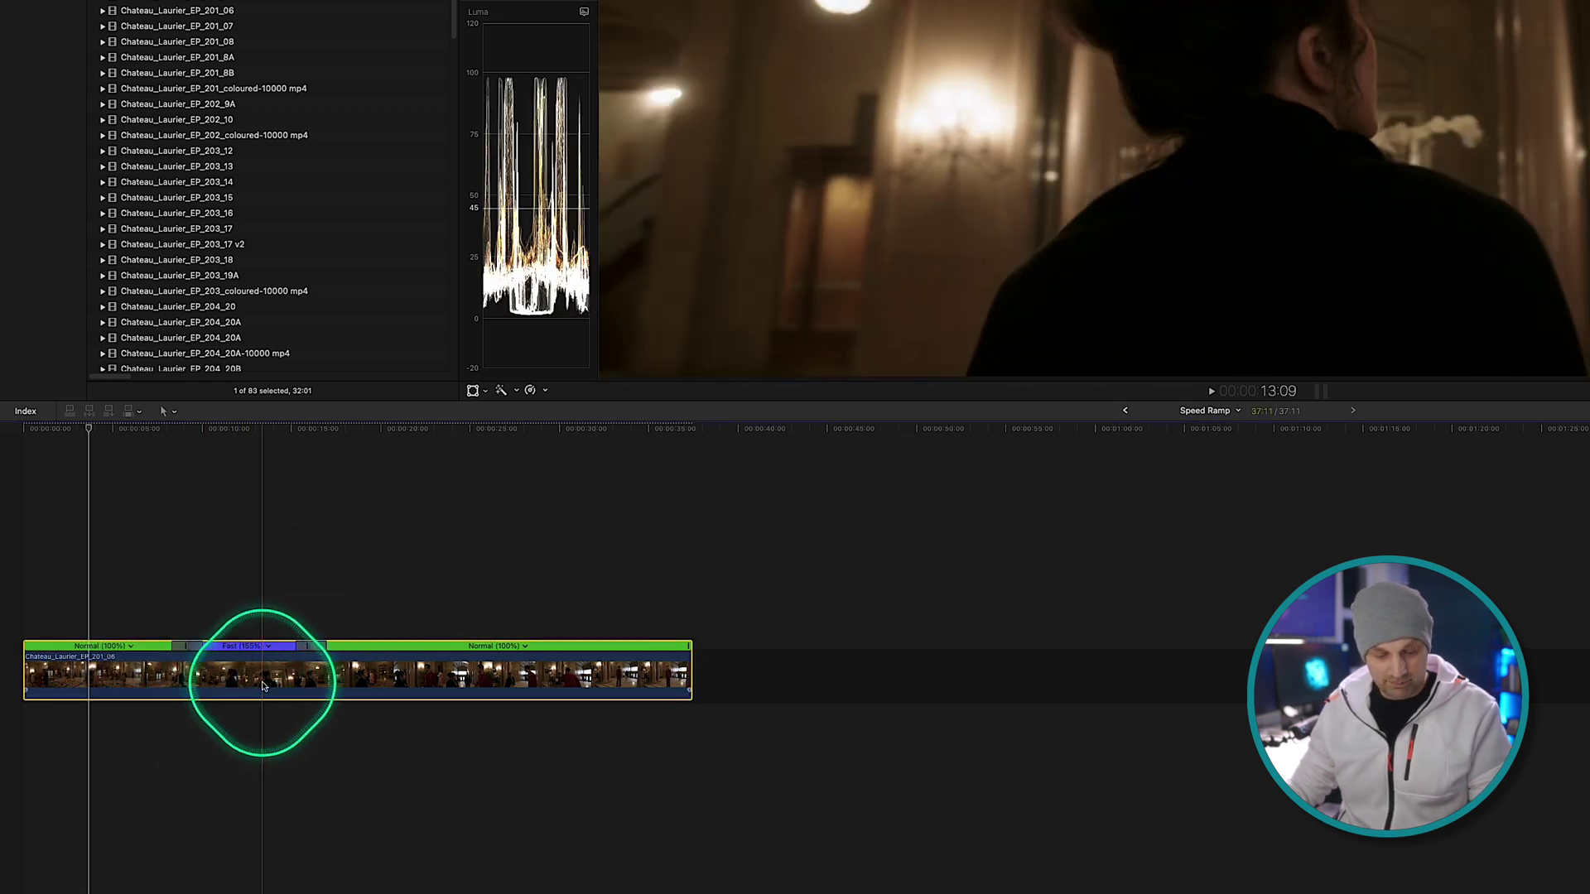
Reset the clip to normal speed, split it at two points, and drag the middle faster.
key("shift+n")
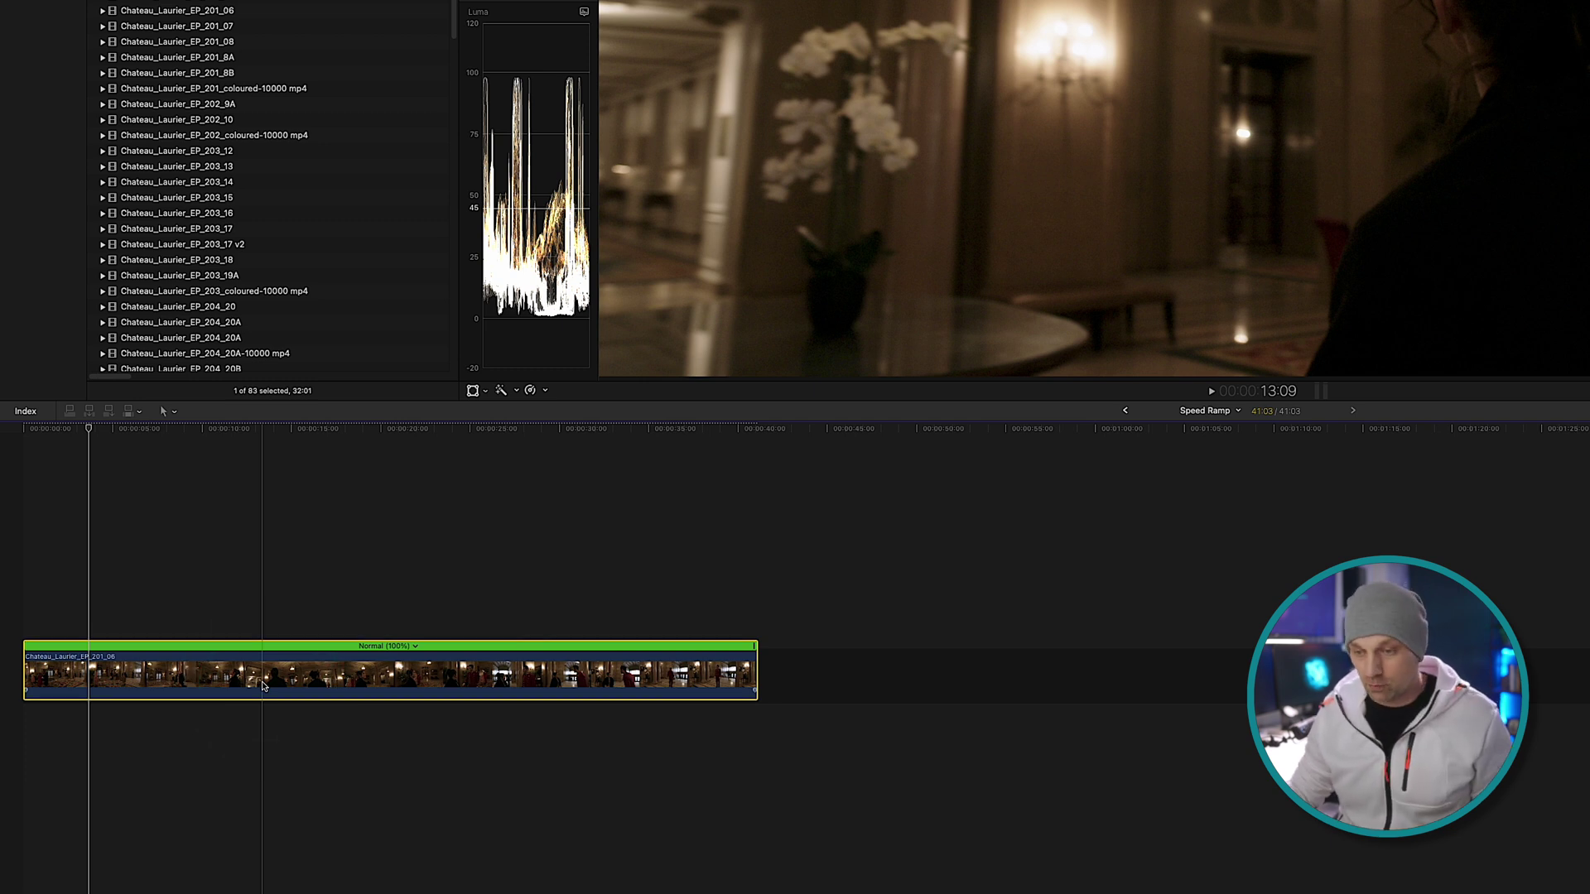
left_click(217, 654)
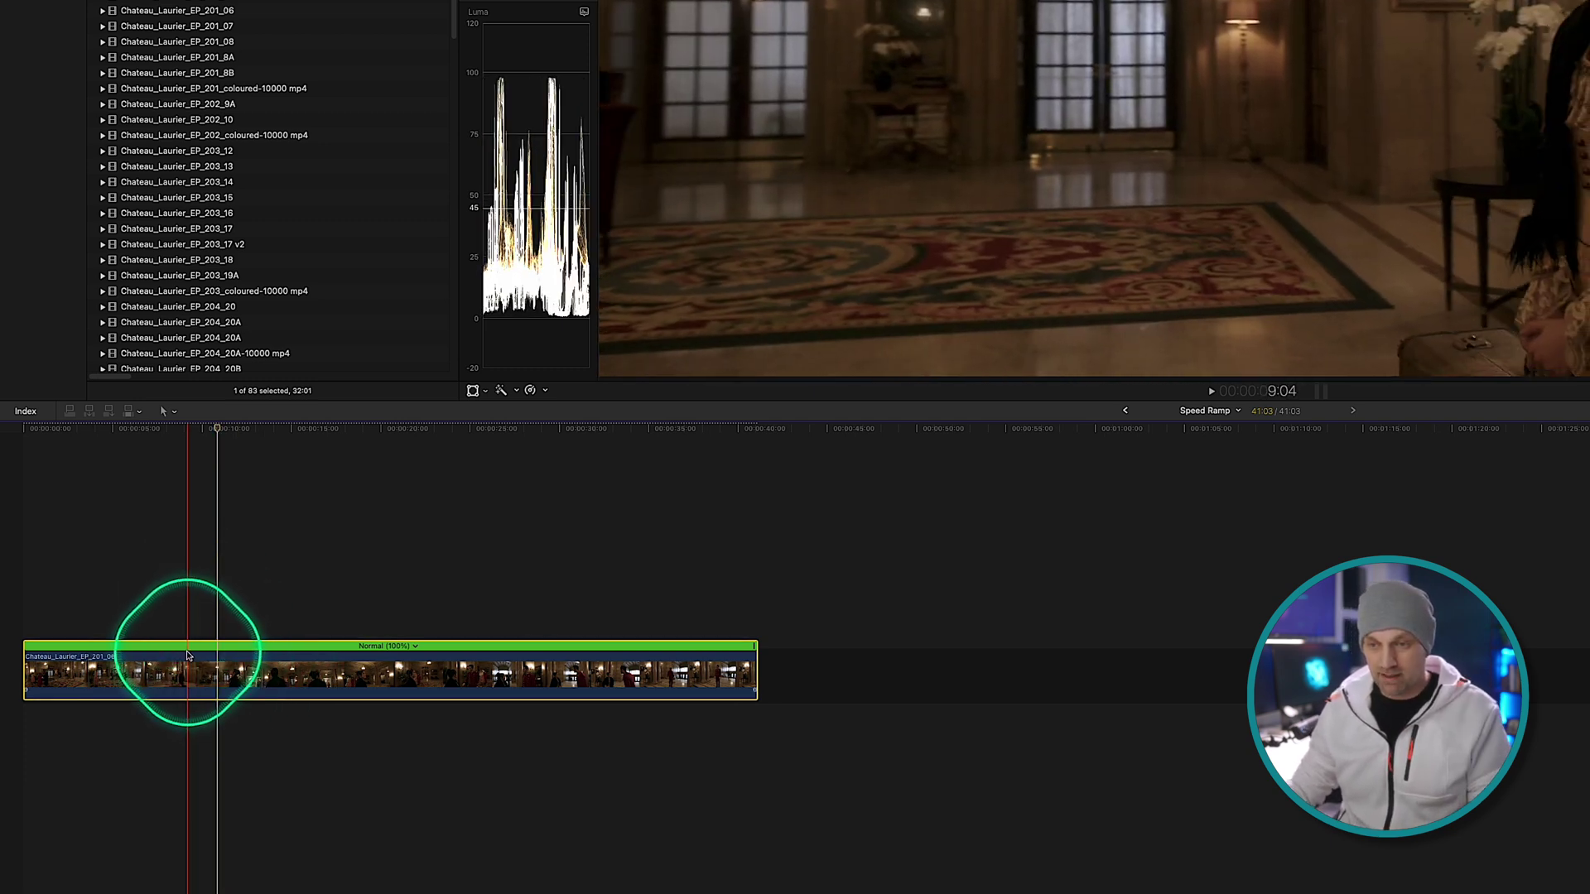
left_click(187, 656)
key("shift+b")
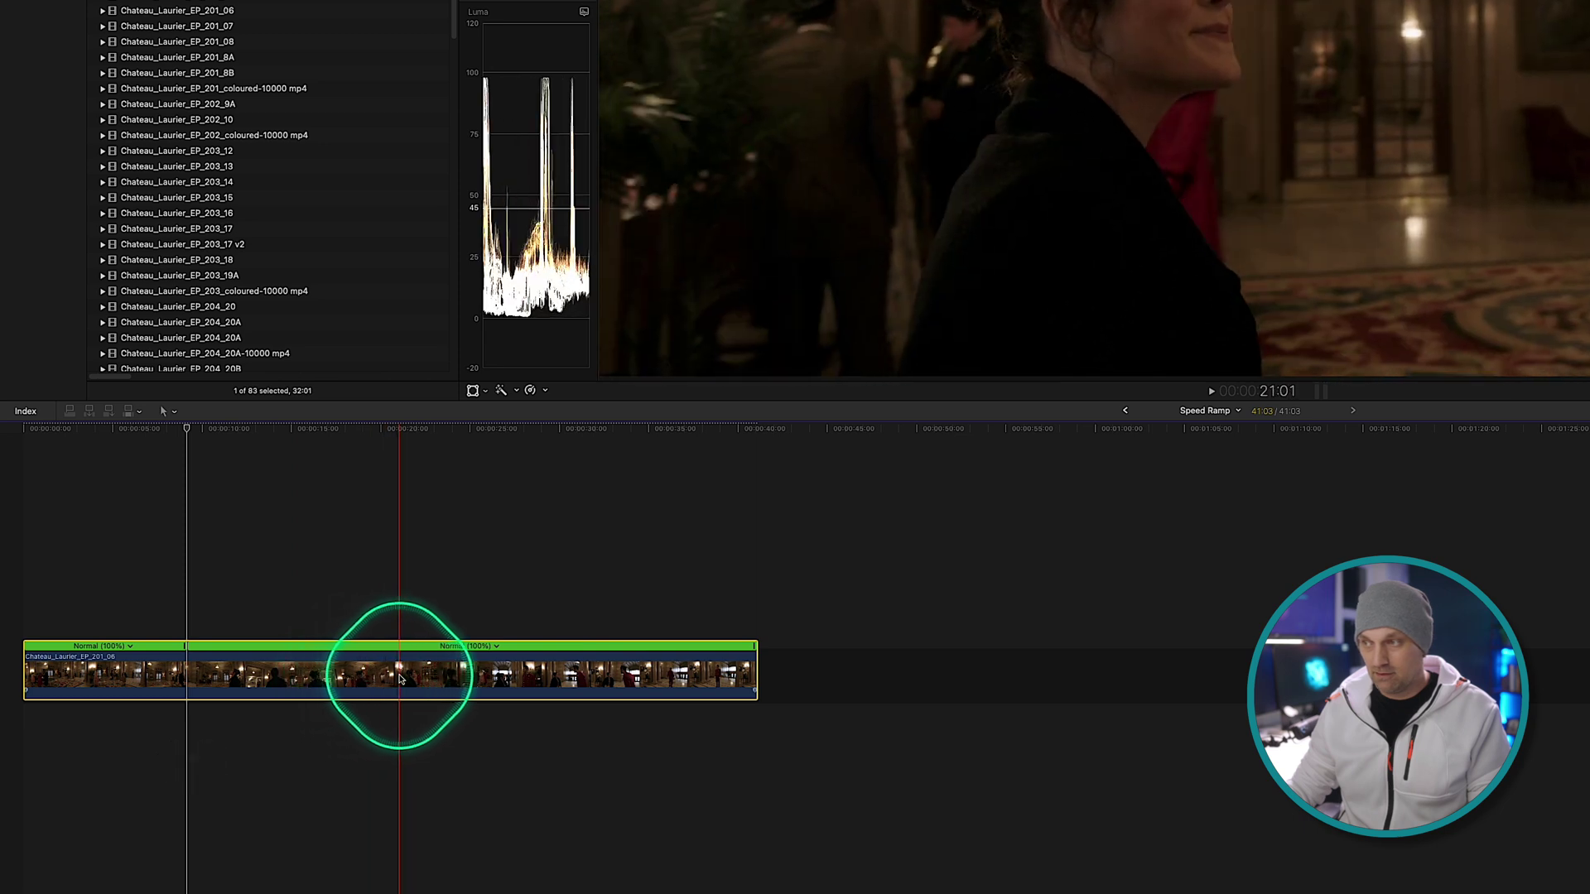
left_click(357, 668)
key("shift+b")
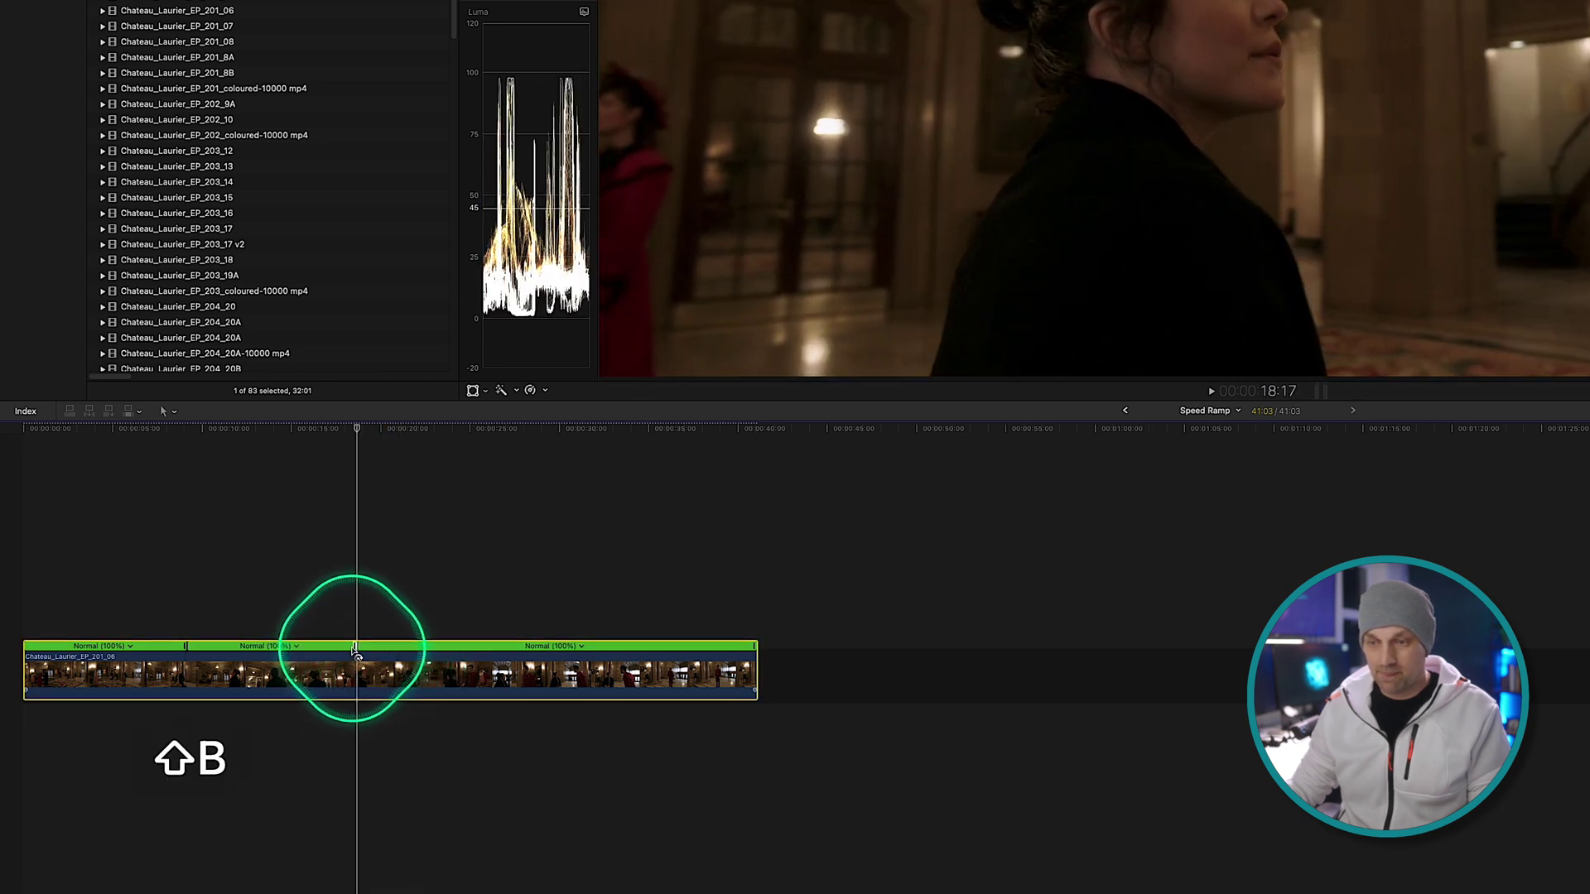
left_click_drag(354, 651, 185, 652)
Undo the fast ramp and speed splits, returning to a single speed section.
key("super+7")
key("super+z")
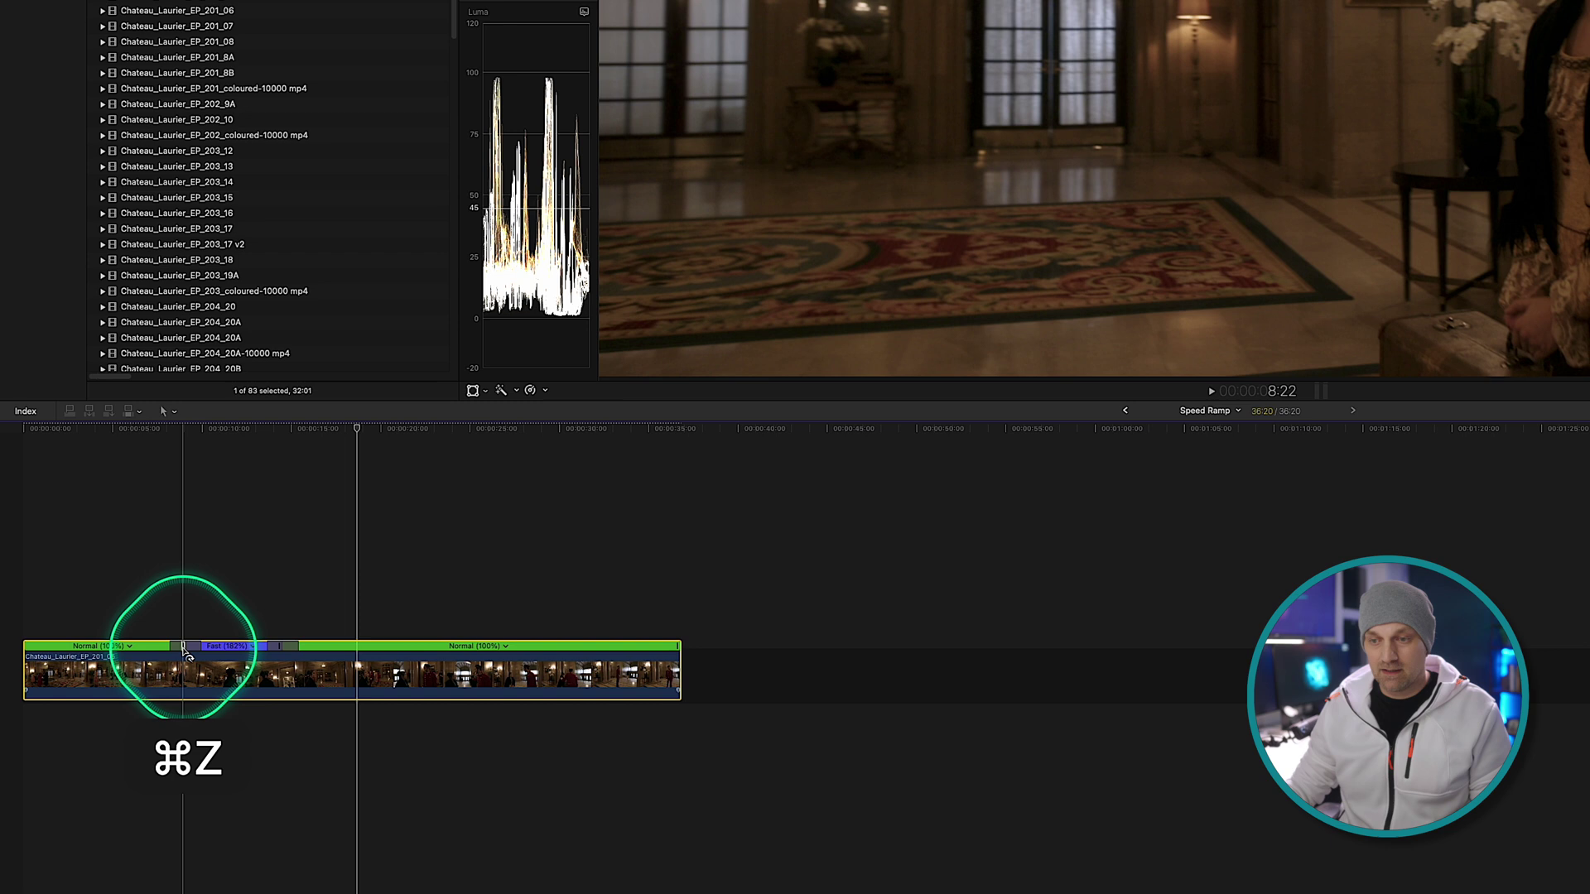
key("super+z")
key("super+z")
key("super+z")
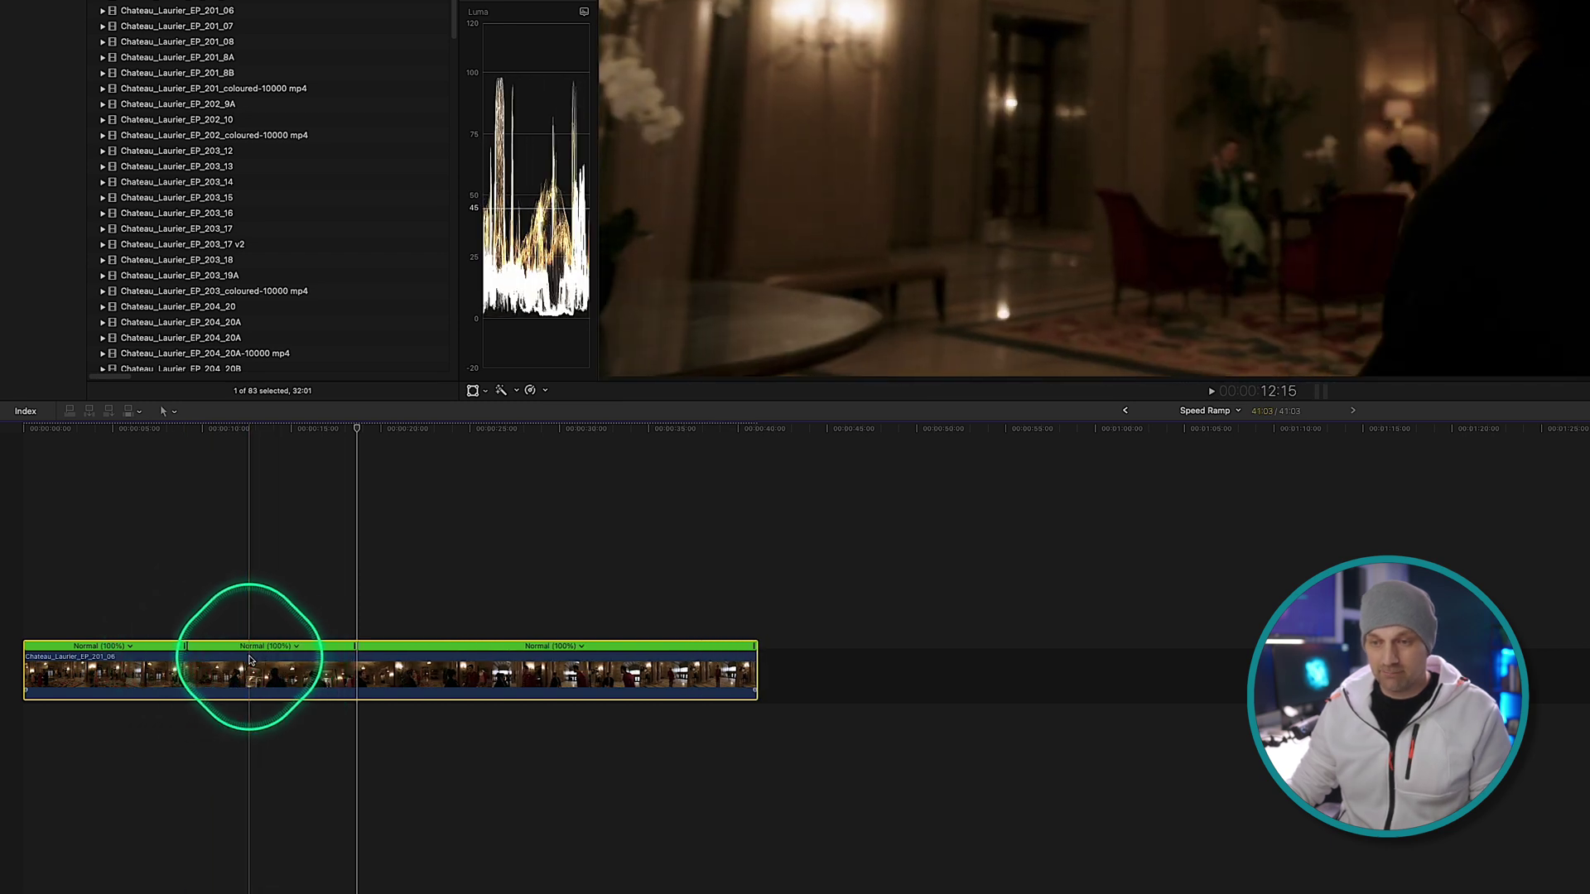
key("super+z")
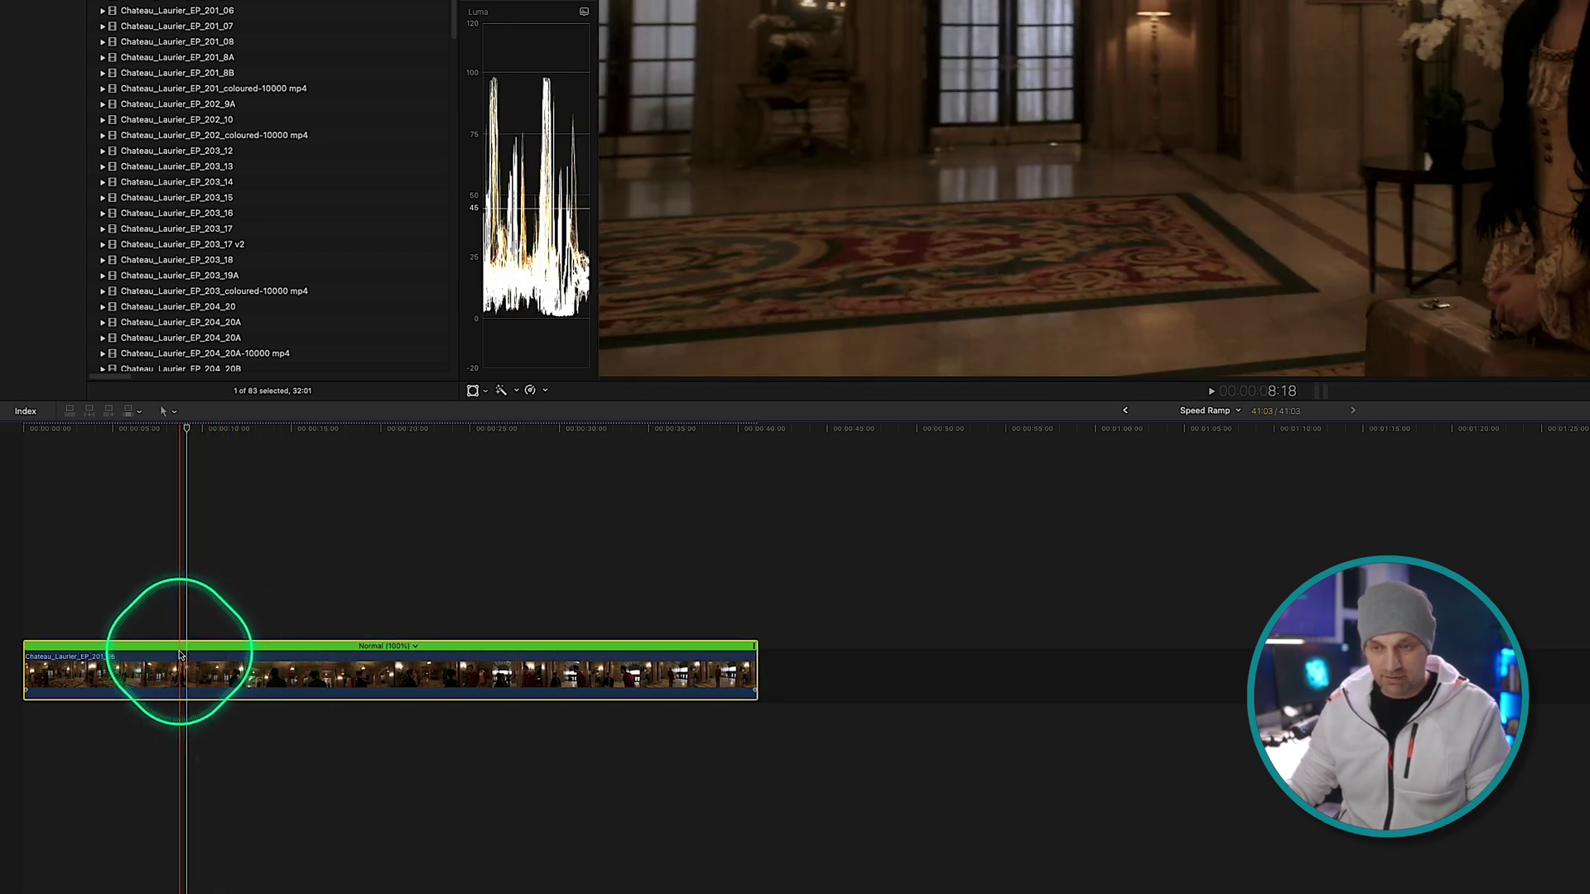
Re-split the speed at two points and set the middle section to Fast 20x.
key("shift+b")
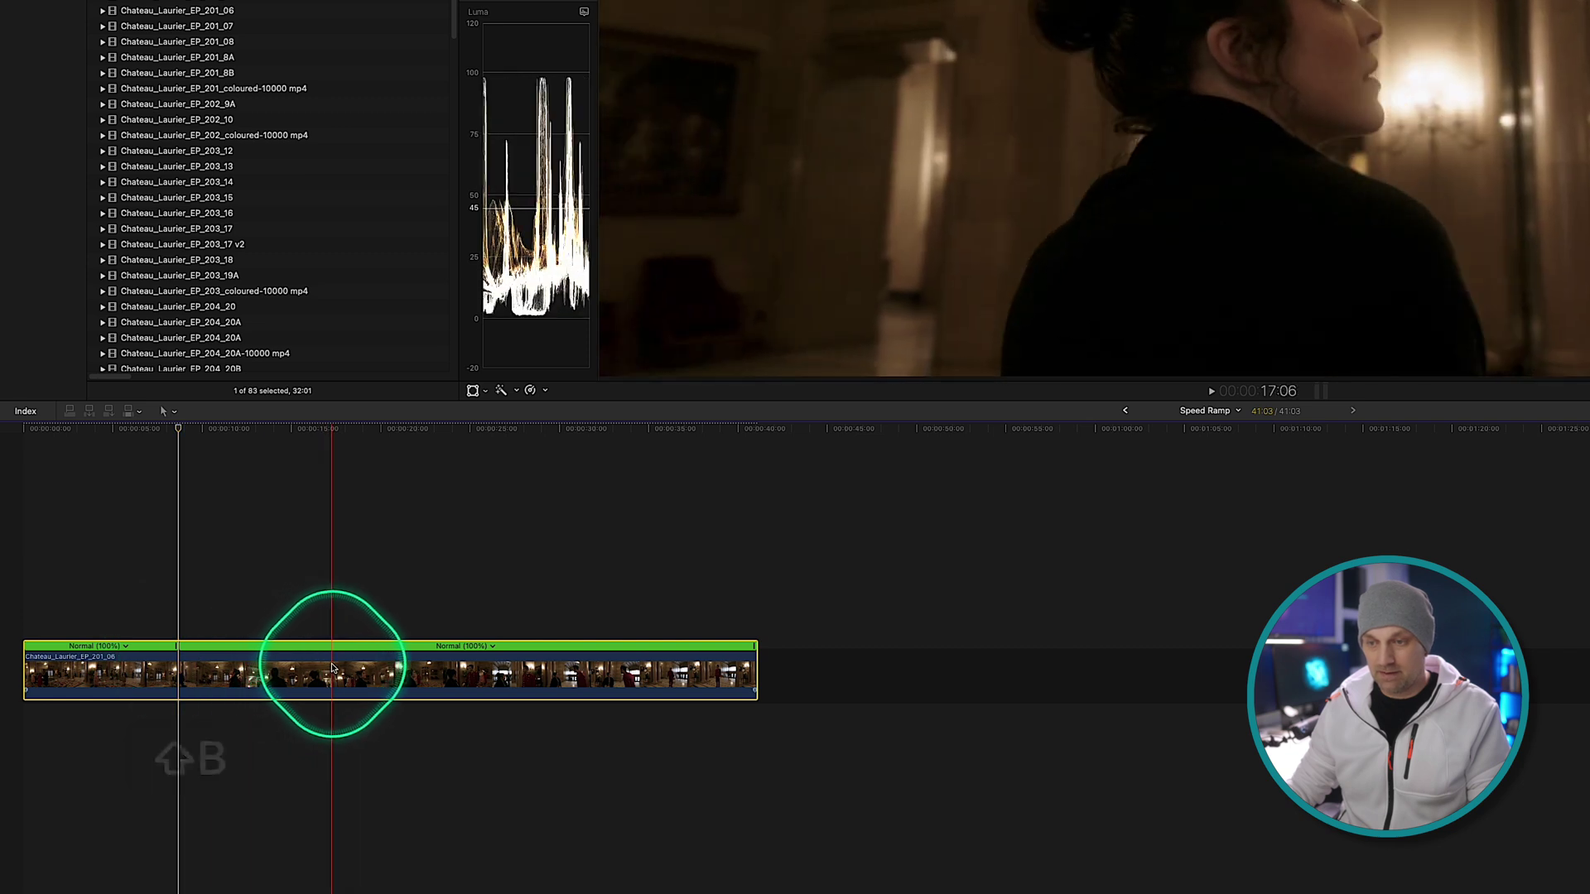
left_click(332, 667)
key("shift+b")
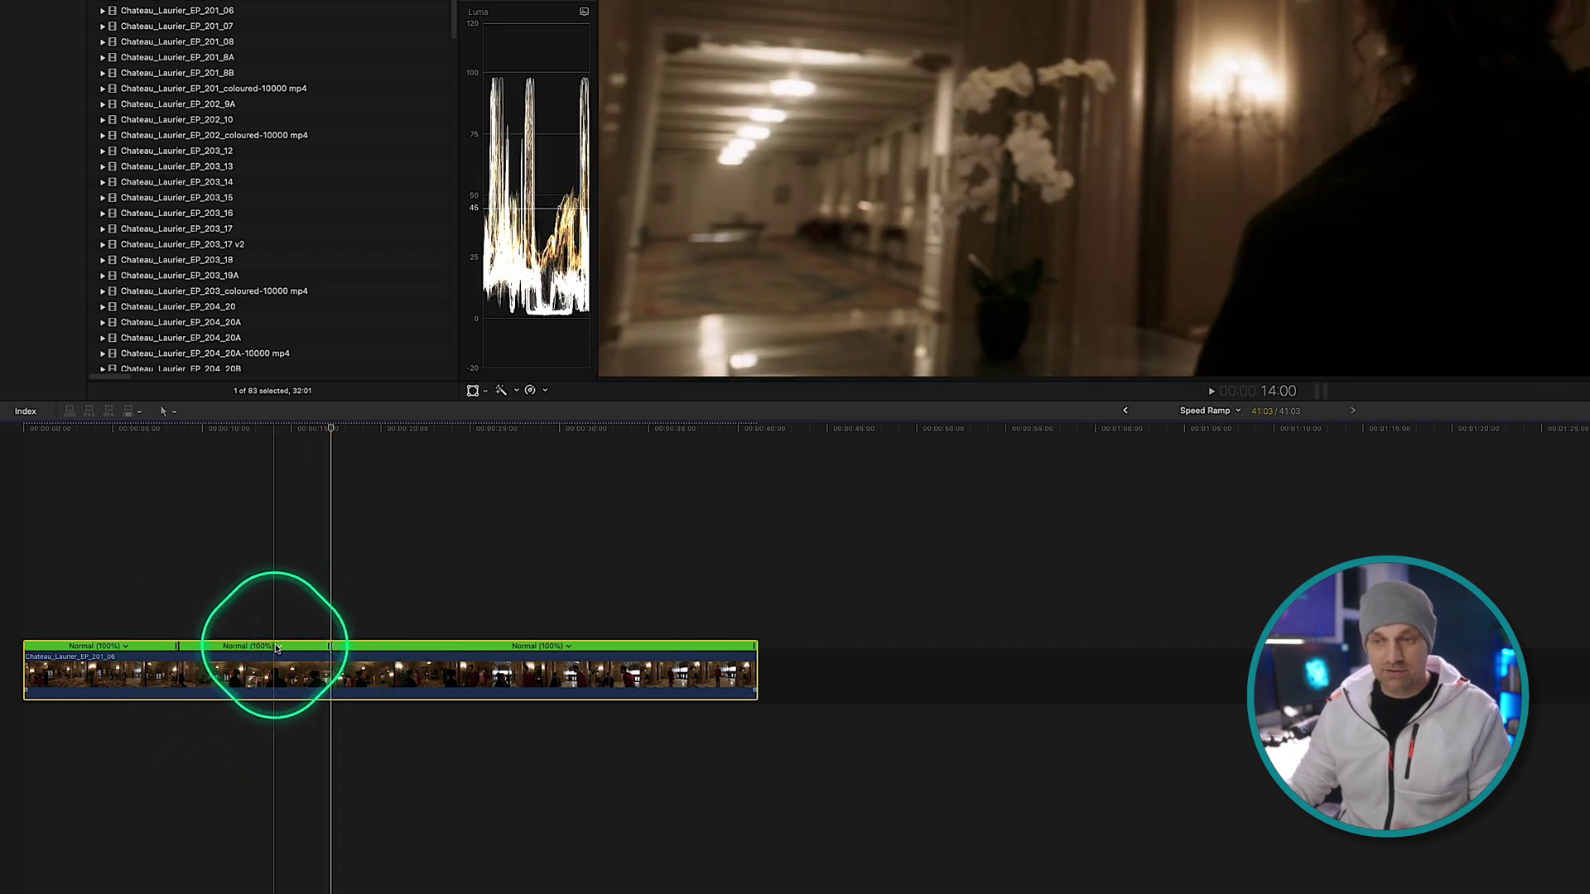
left_click(279, 646)
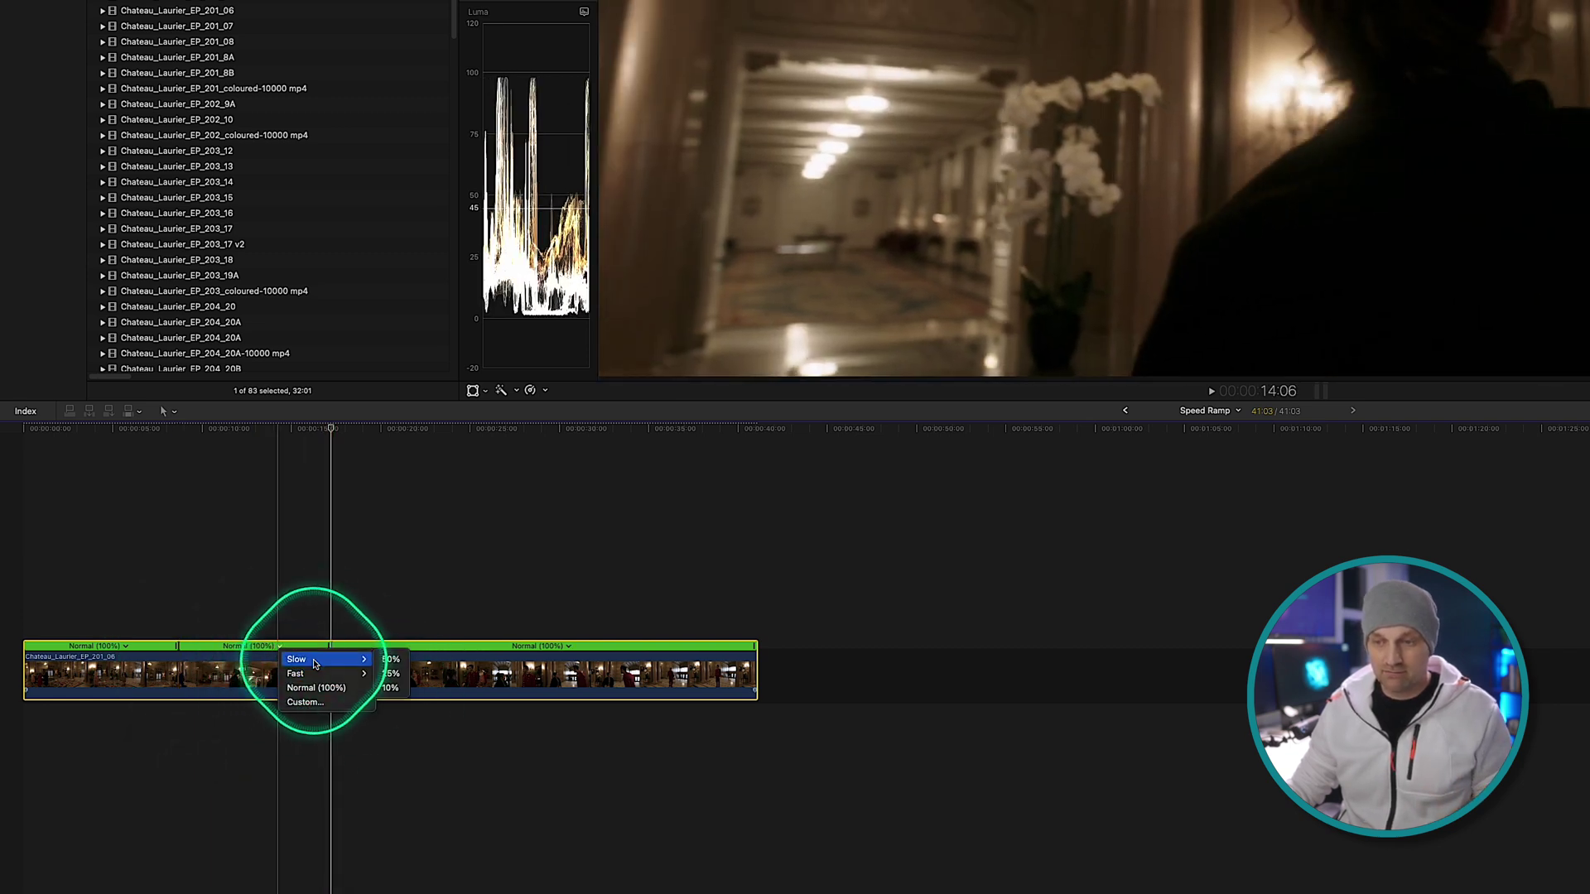
mouse_move(351, 673)
left_click(389, 717)
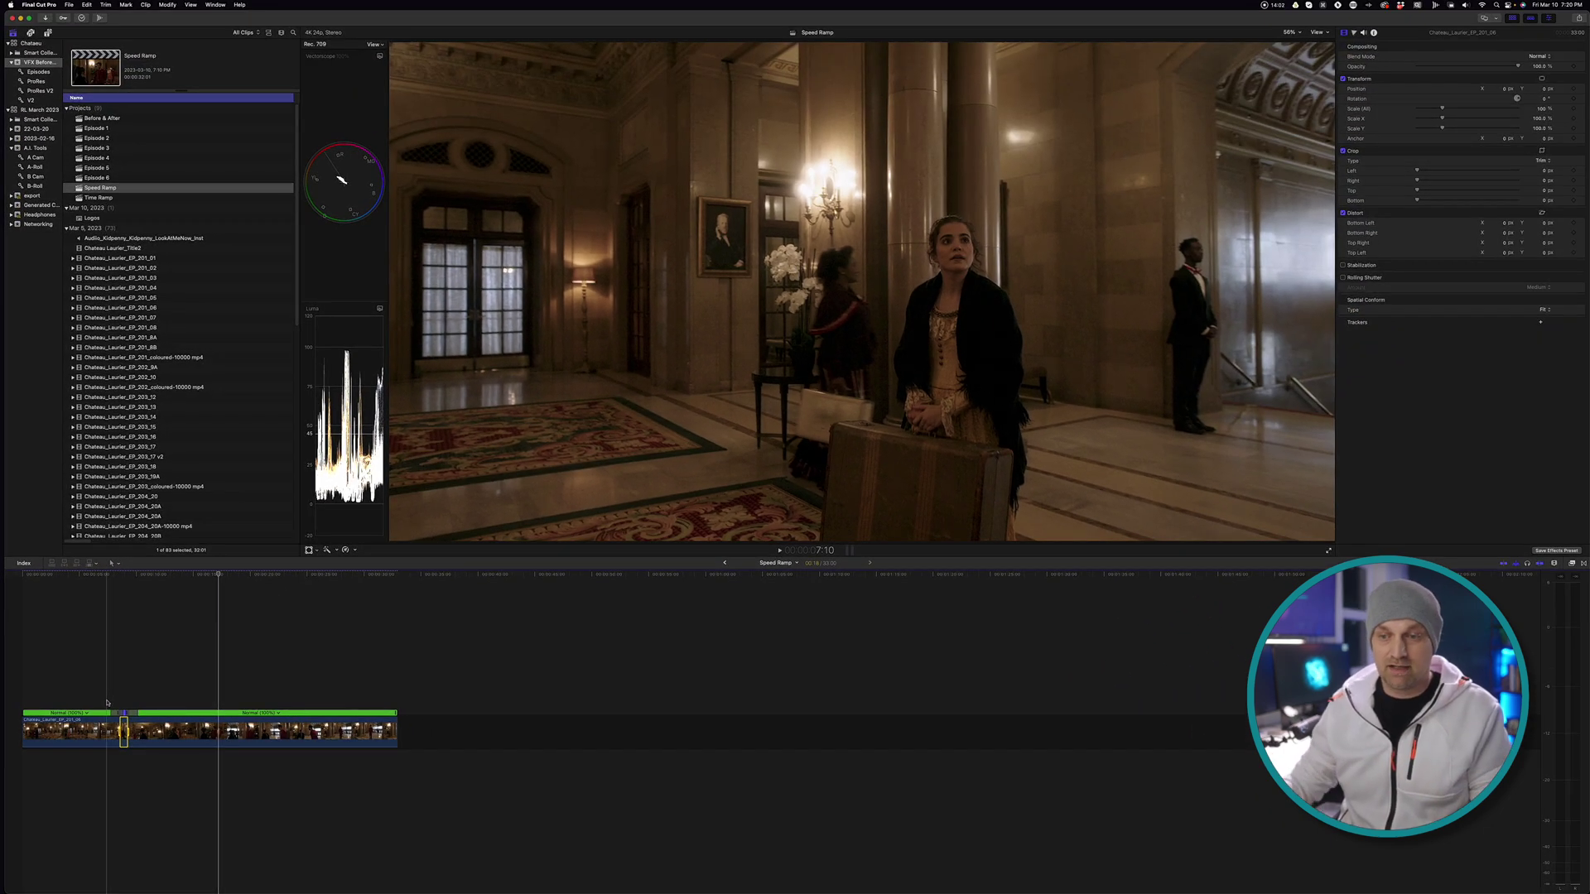
key("super+equal")
key("super+equal")
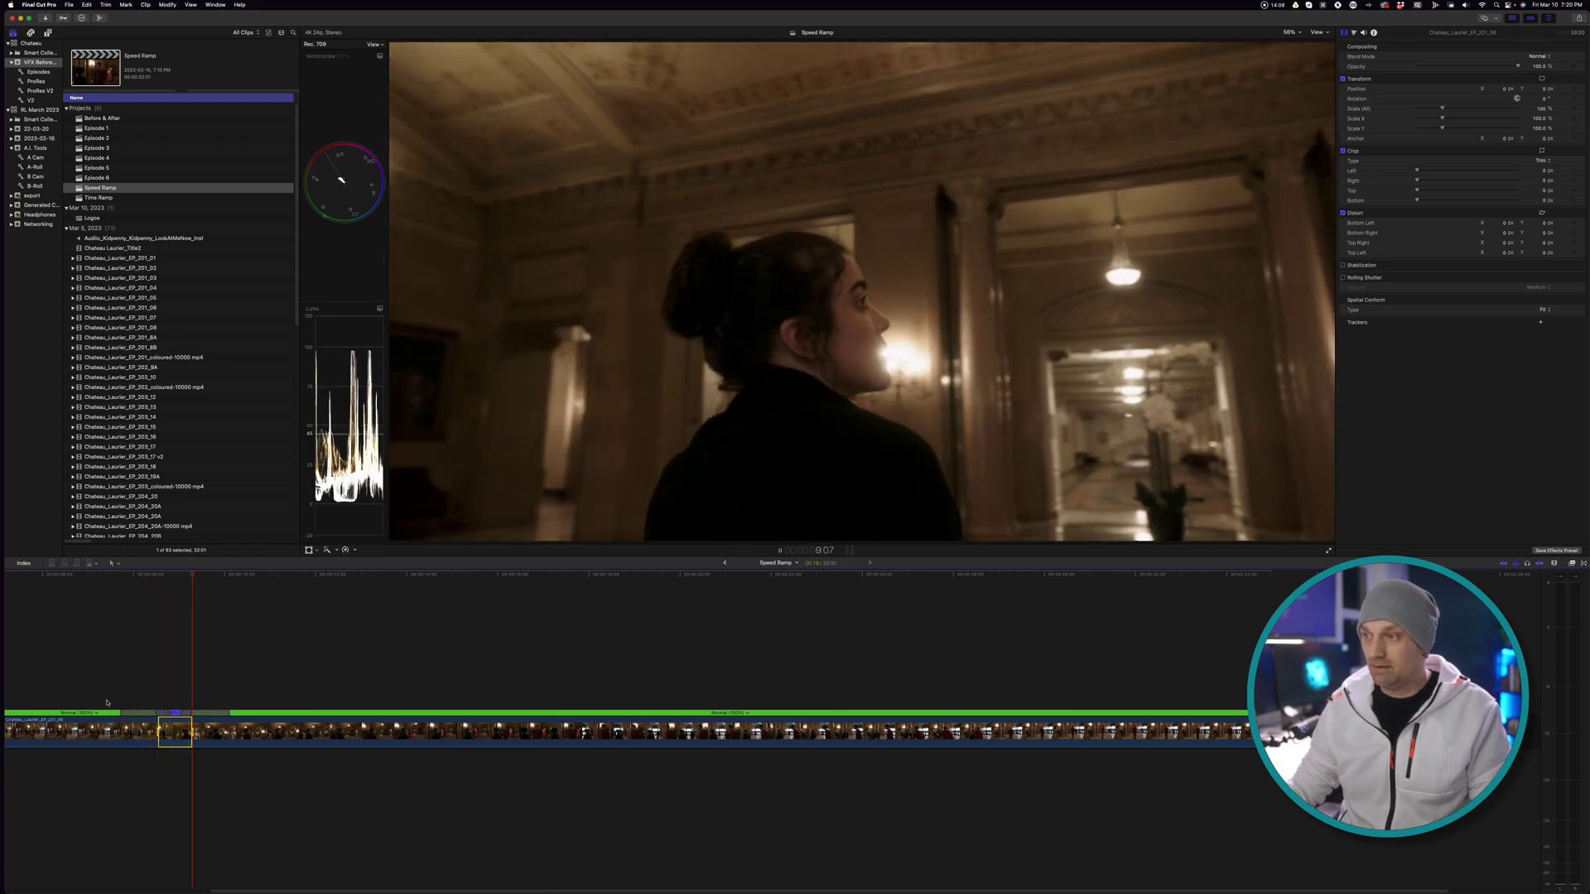
key("space")
left_click(235, 720)
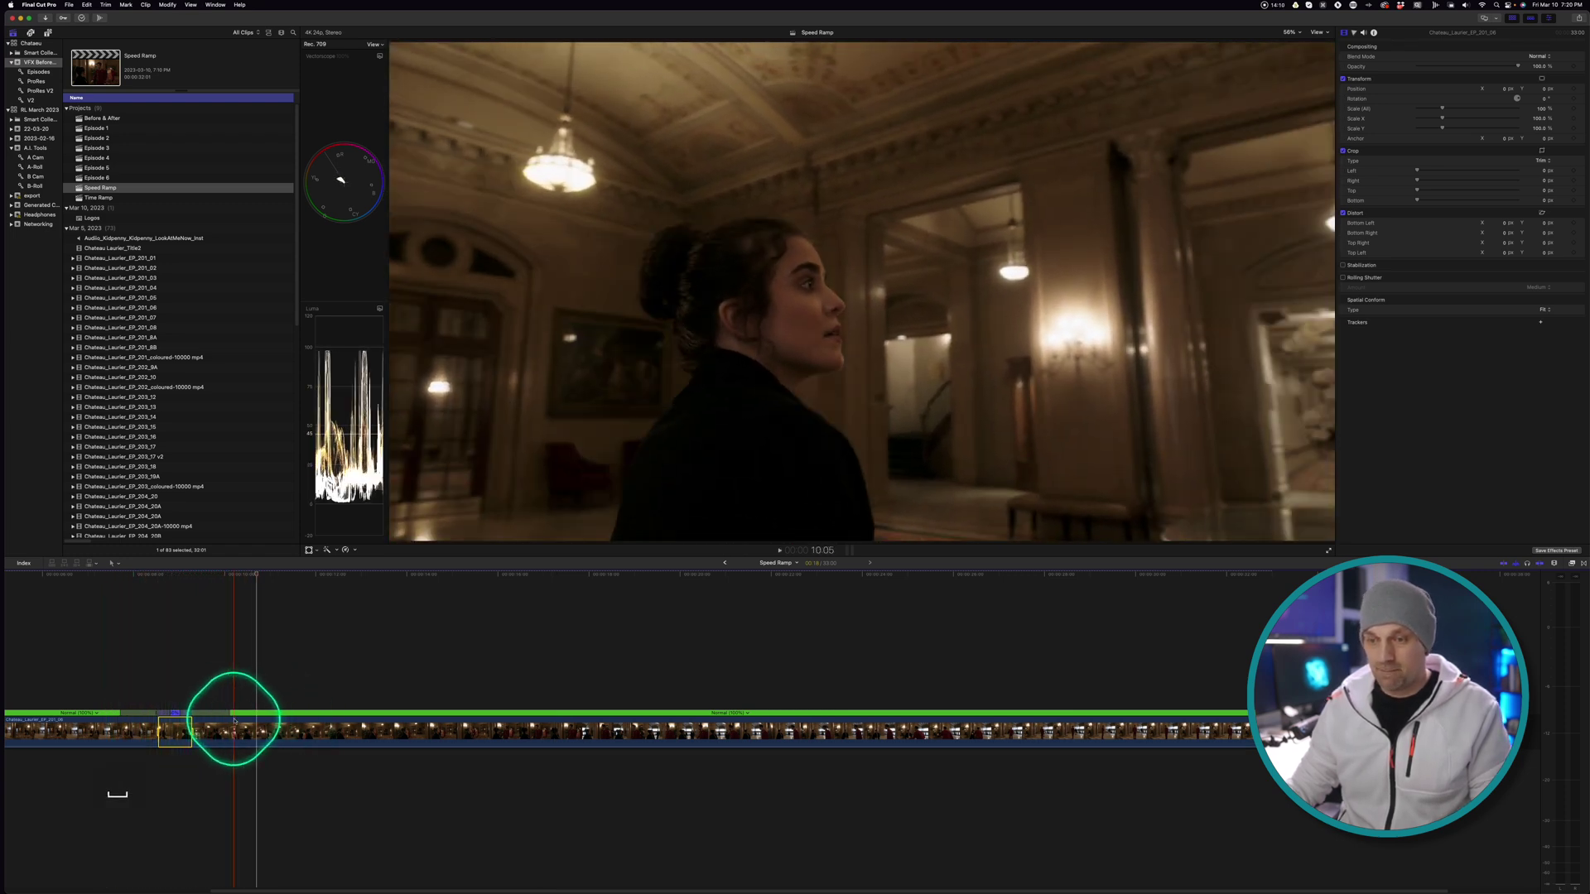
left_click(143, 714)
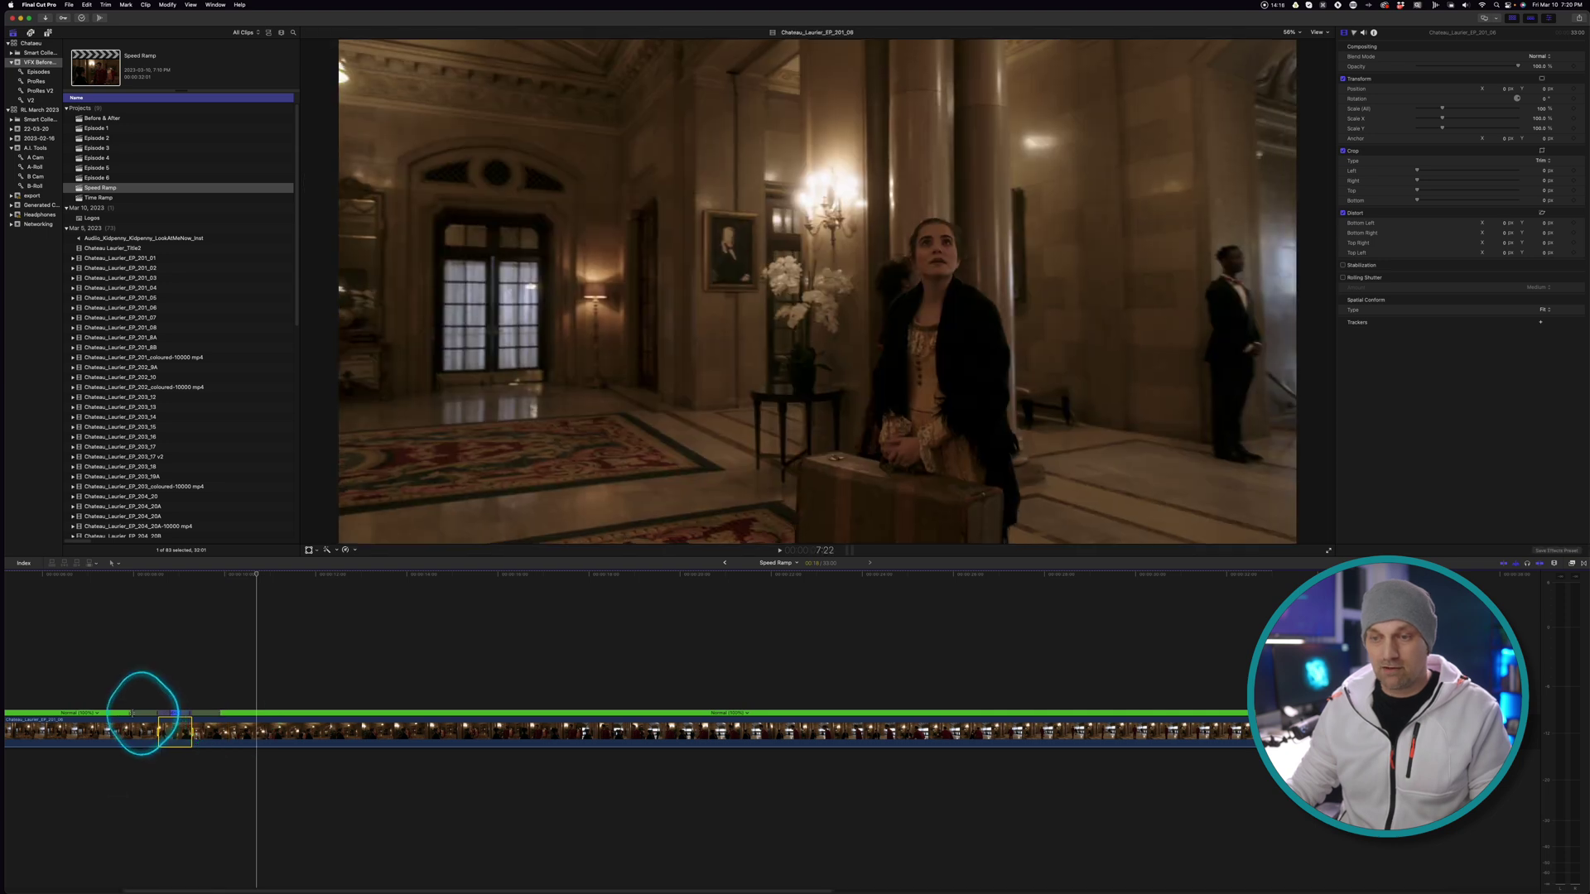
key("super+7")
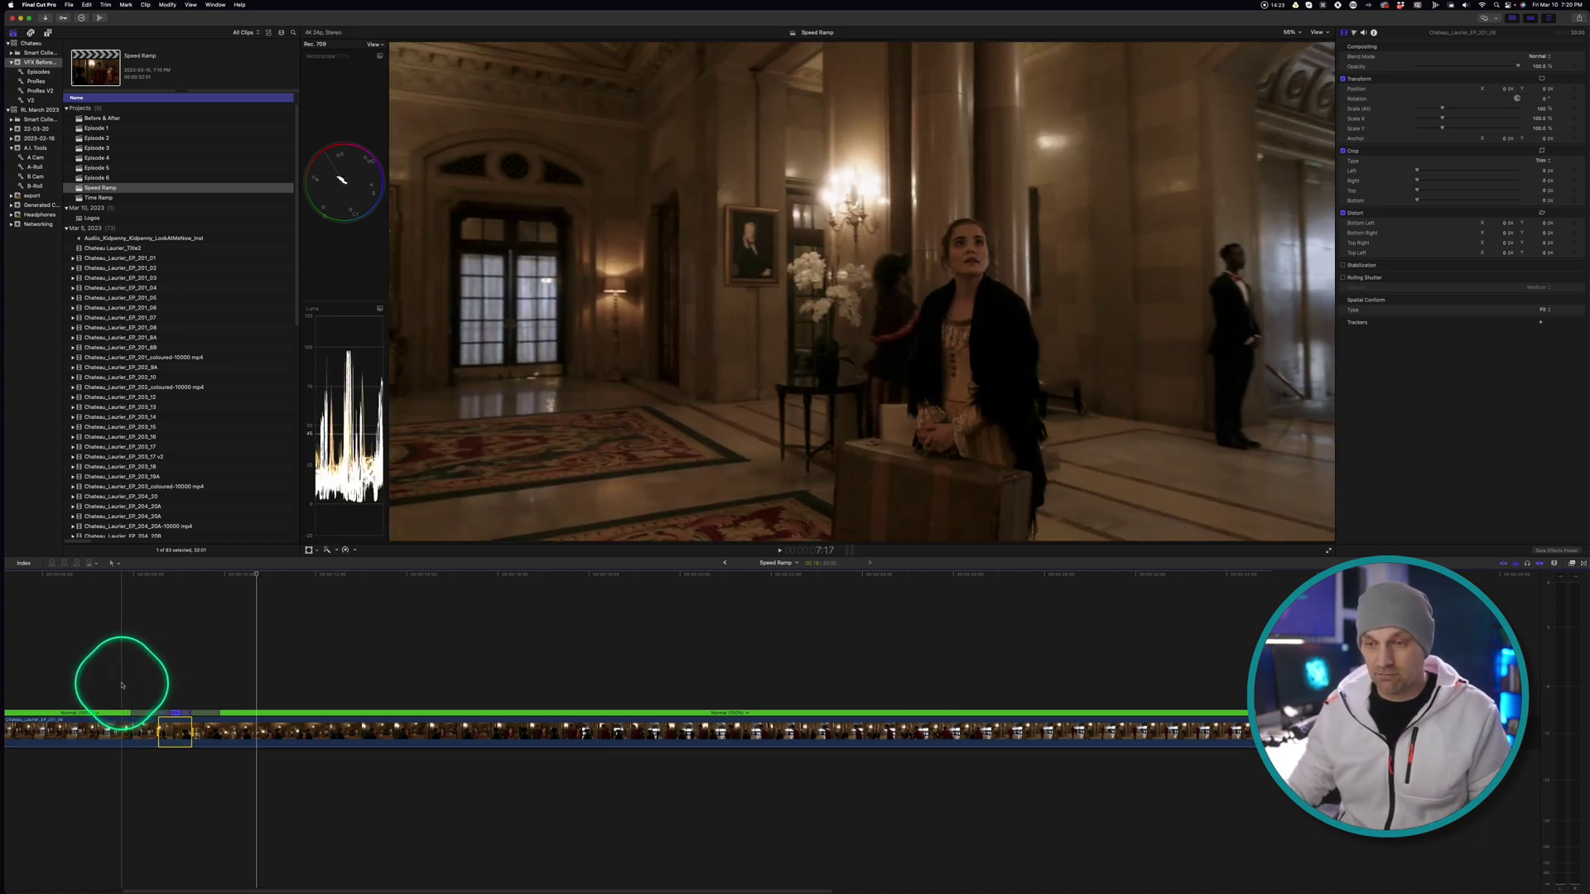
key("space")
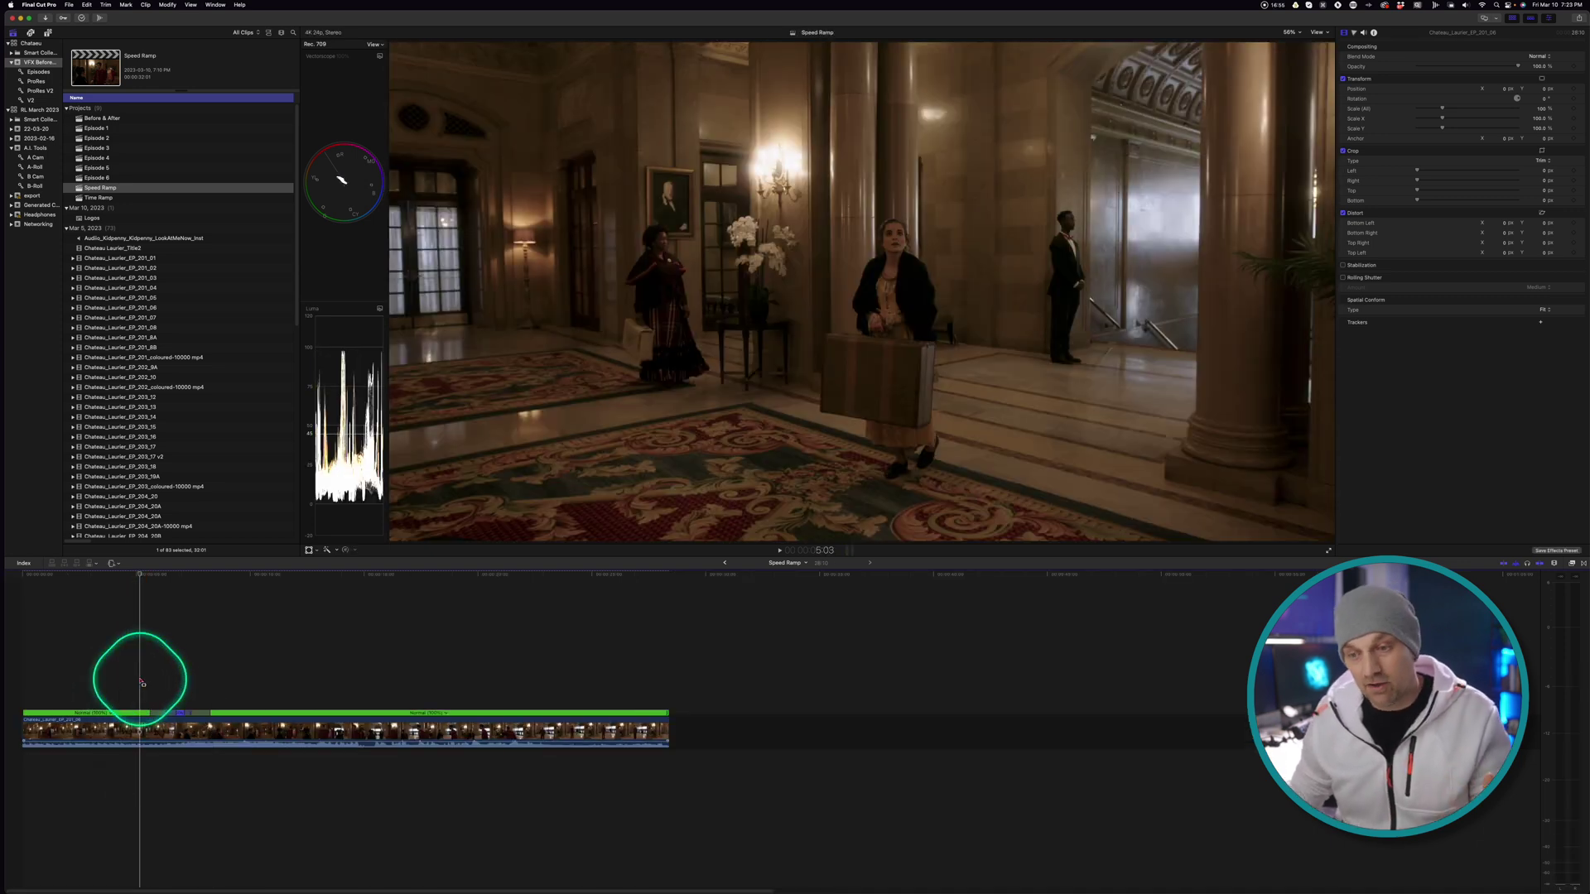
key("space")
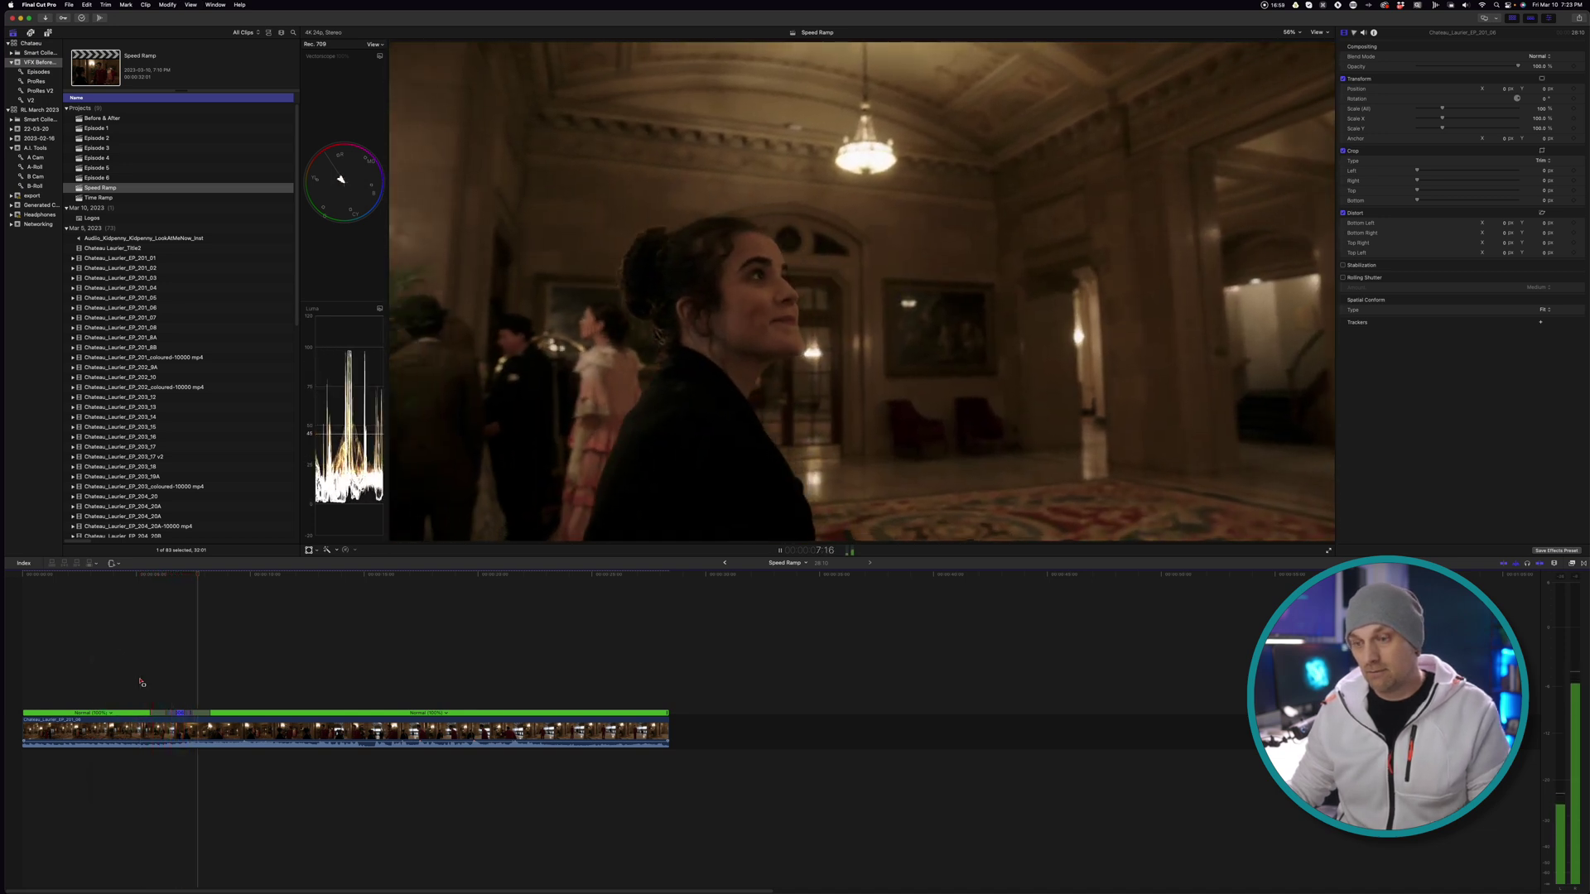
key("space")
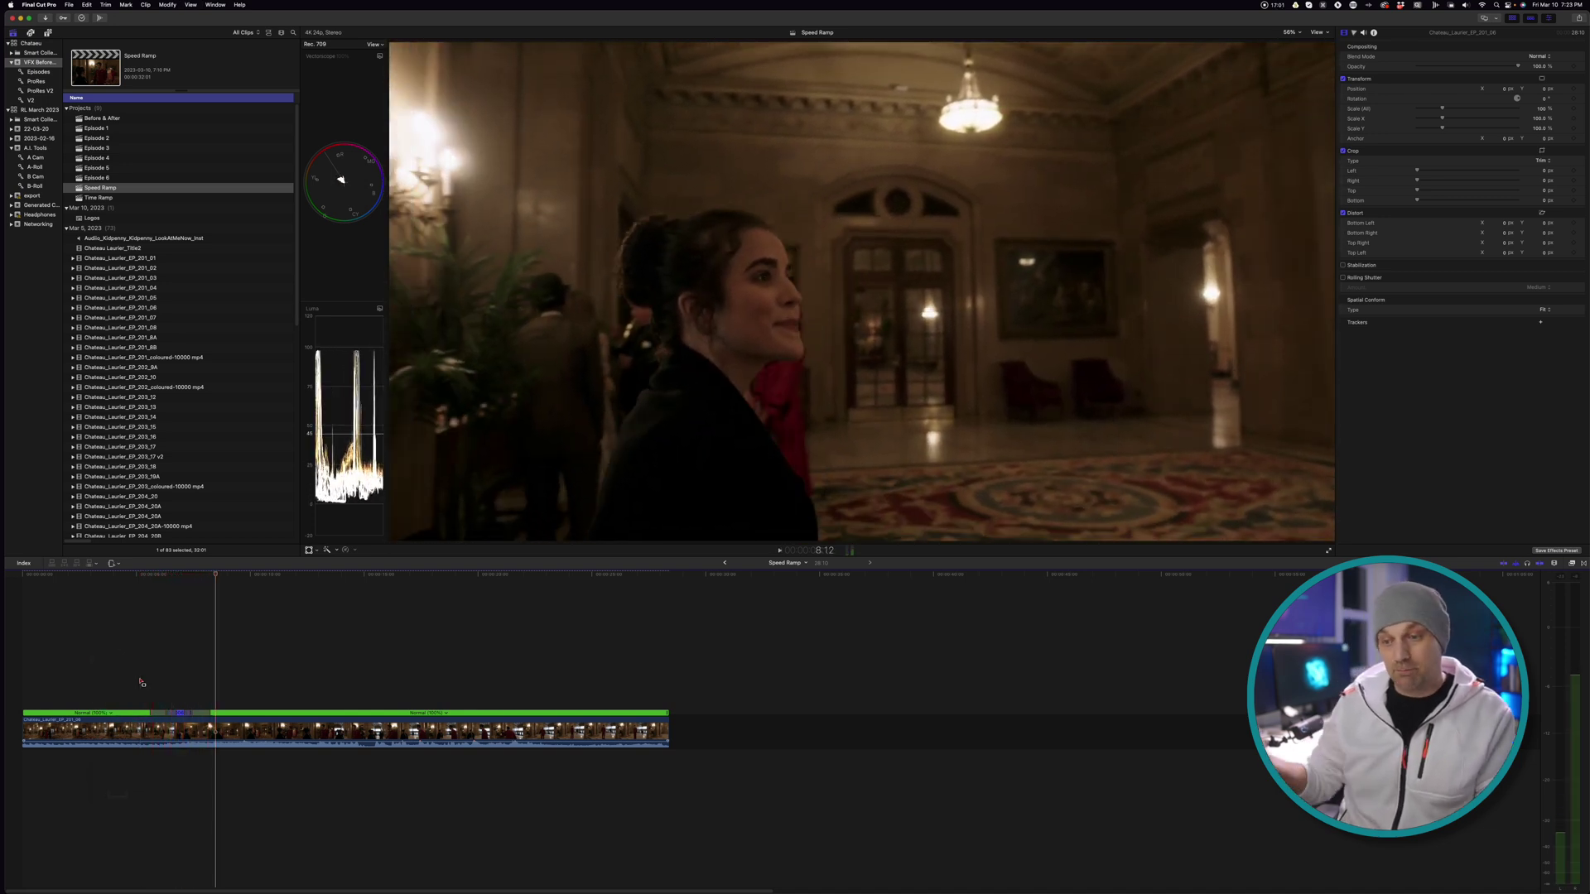
left_click(344, 549)
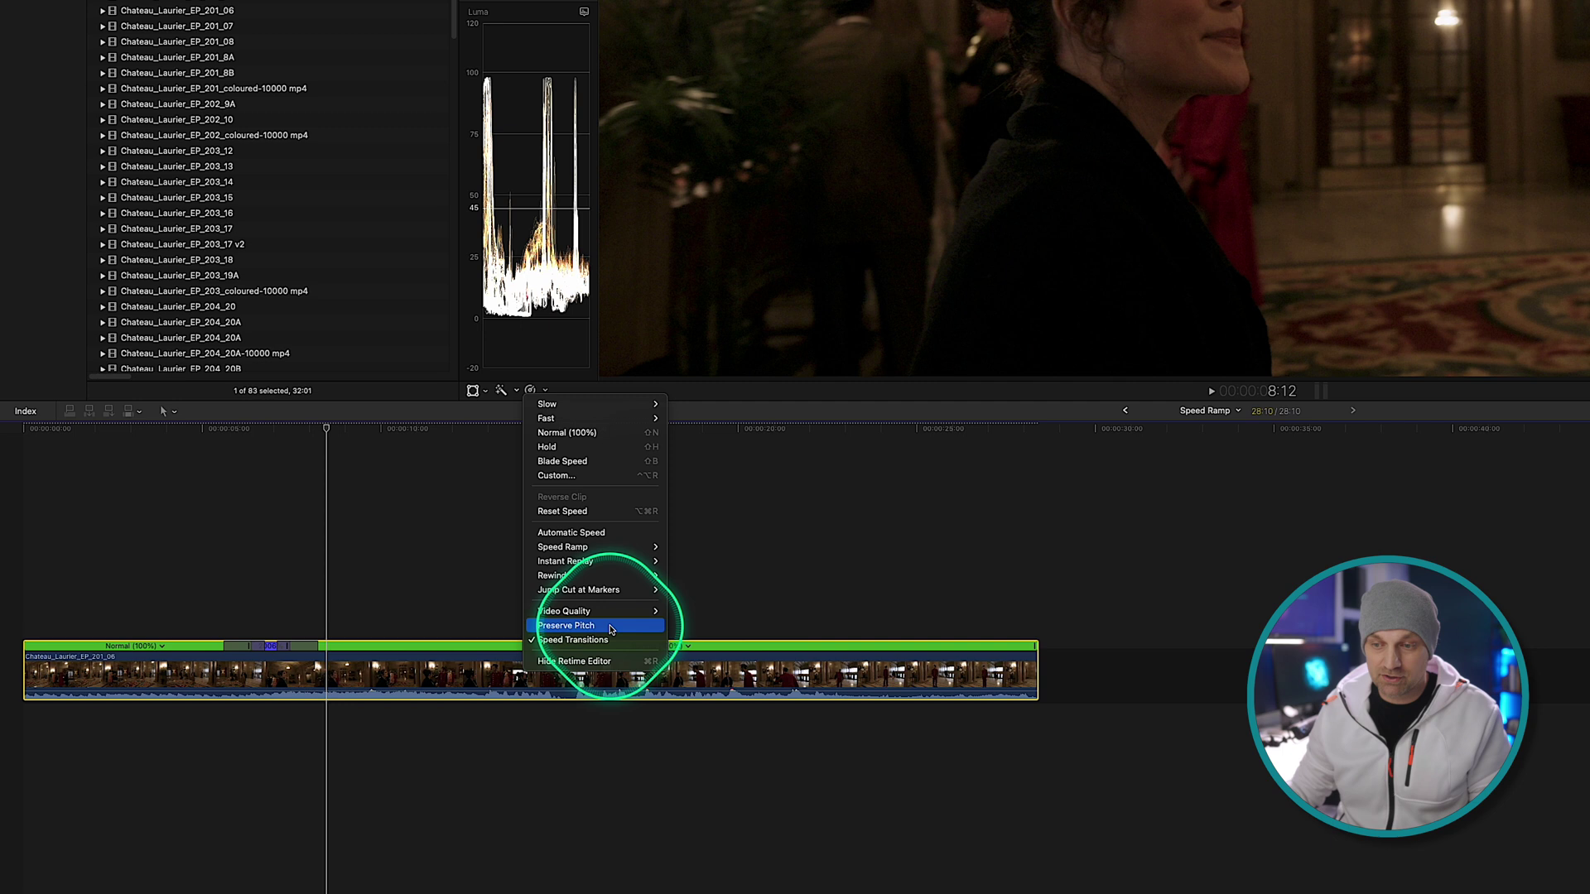
Turn on Preserve Pitch and play the clip to hear its audio.
left_click(610, 627)
key("space")
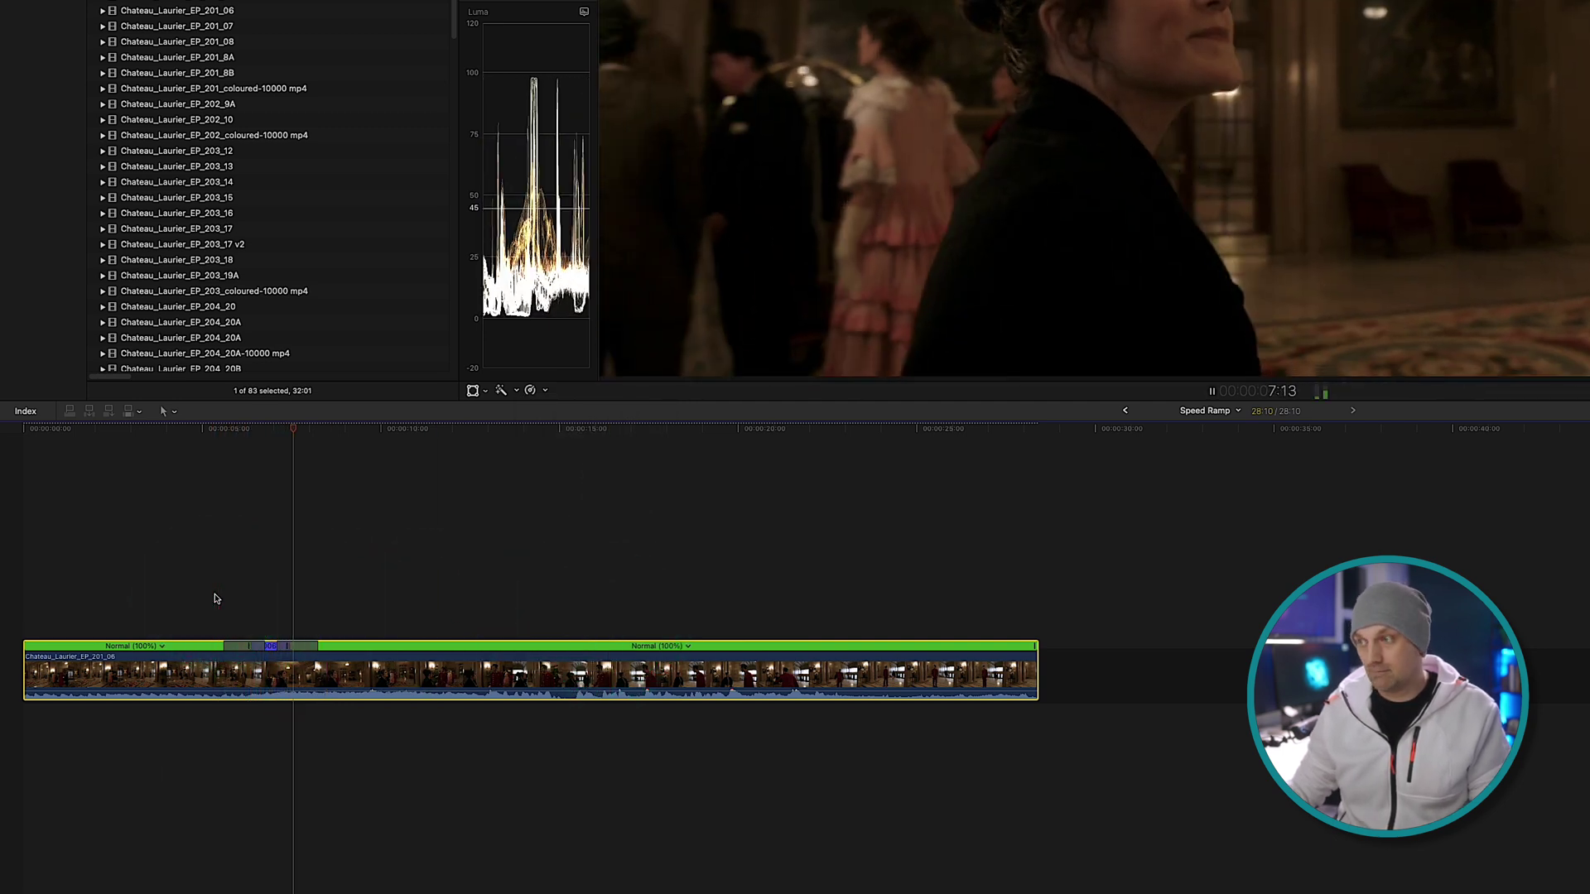
key("space")
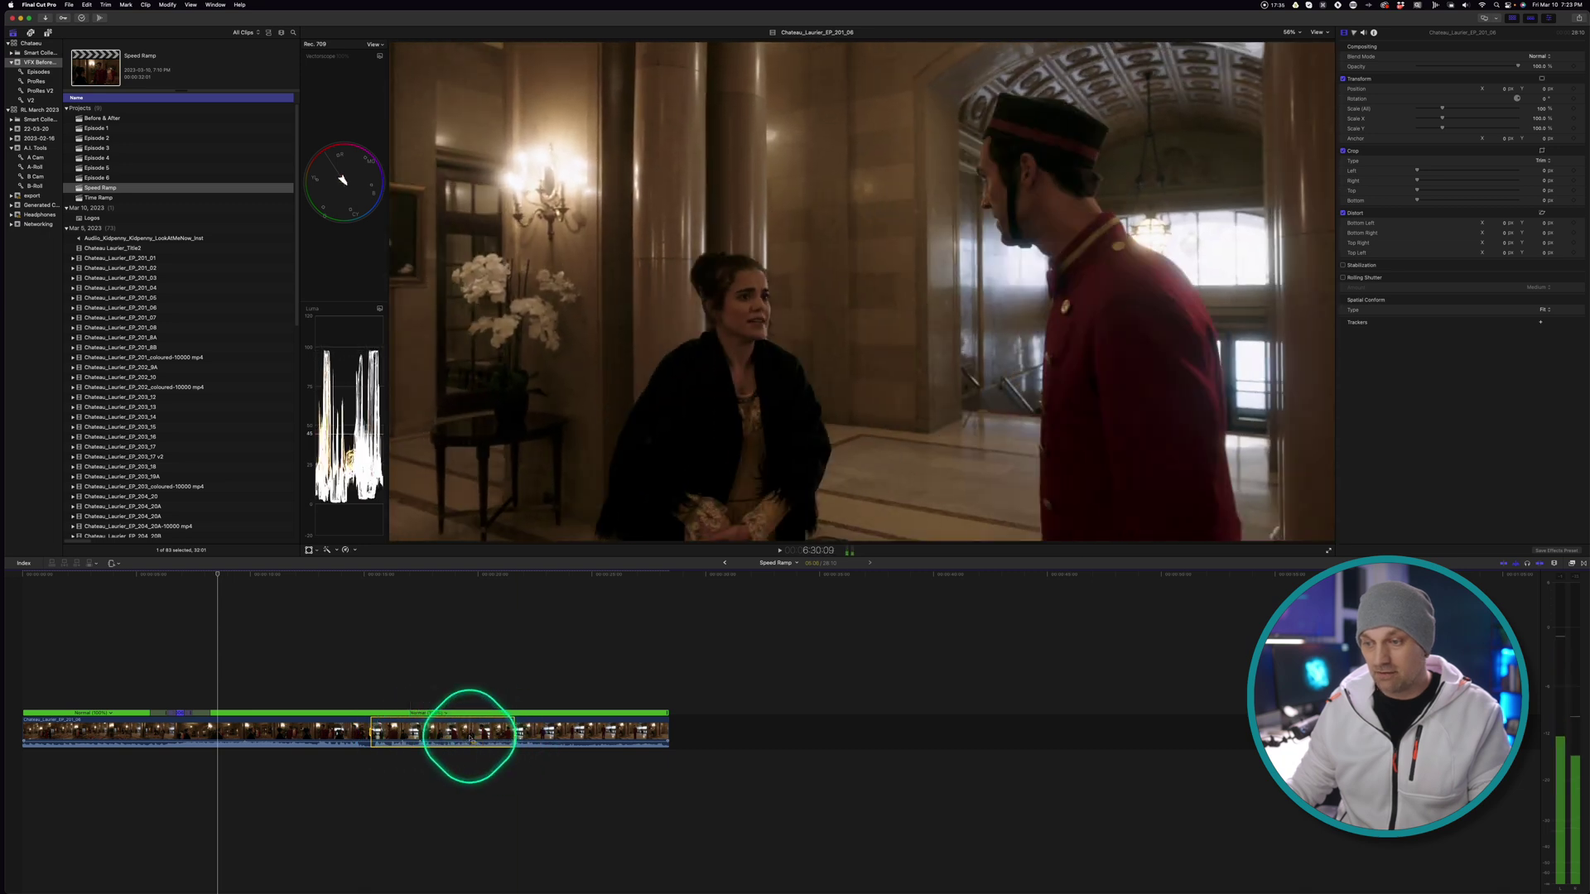
Slow the selected range to 50% and play back the slowed section.
left_click(356, 550)
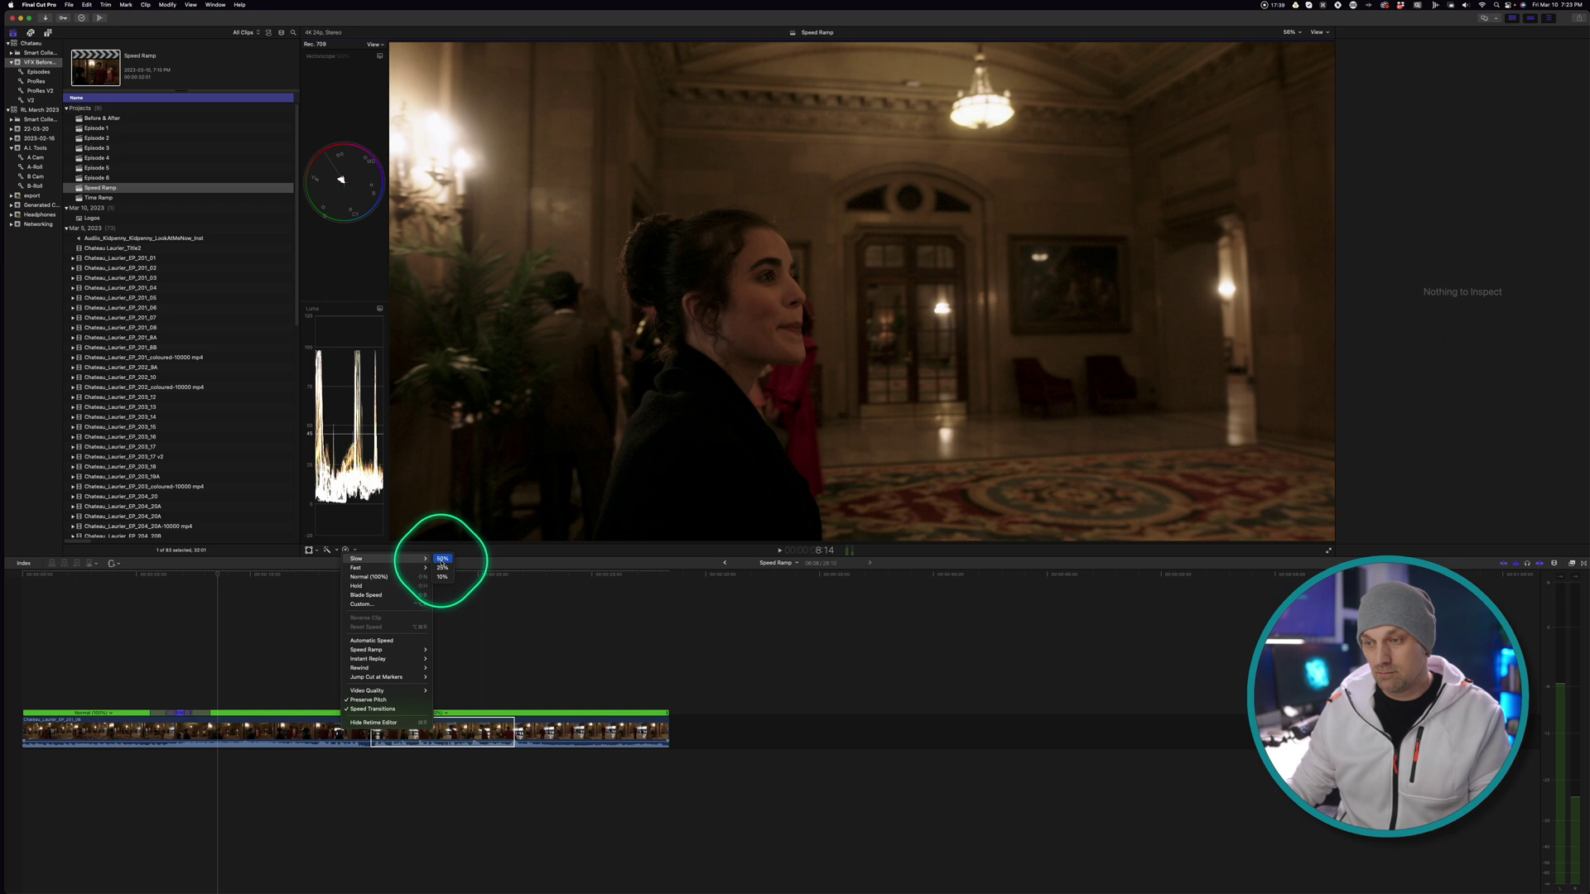
left_click(442, 559)
left_click(342, 669)
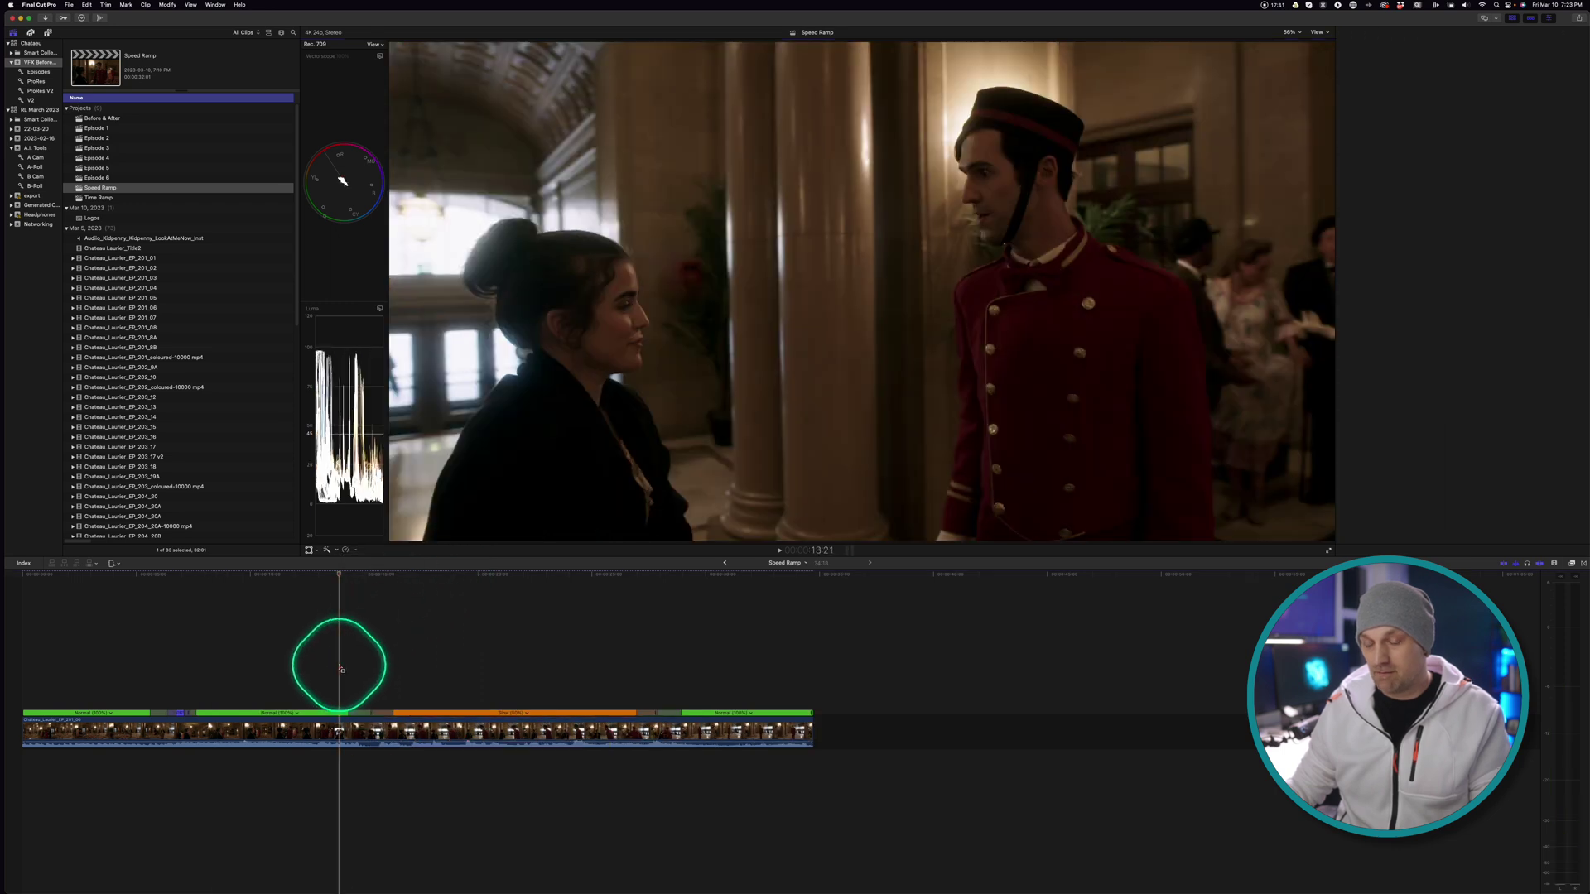
key("super+4")
key("space")
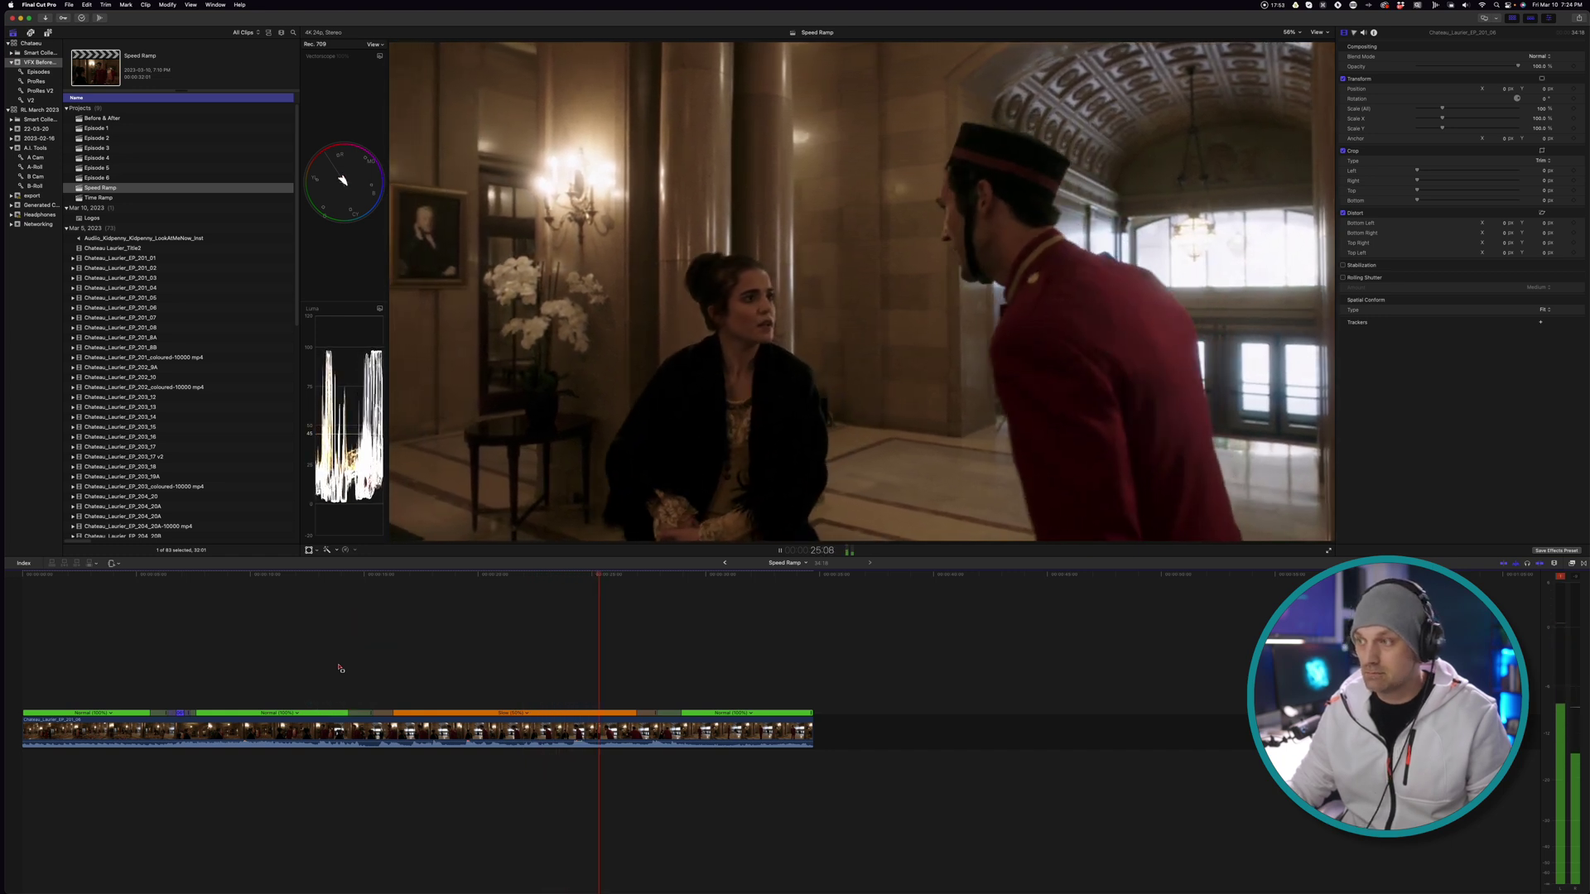
key("space")
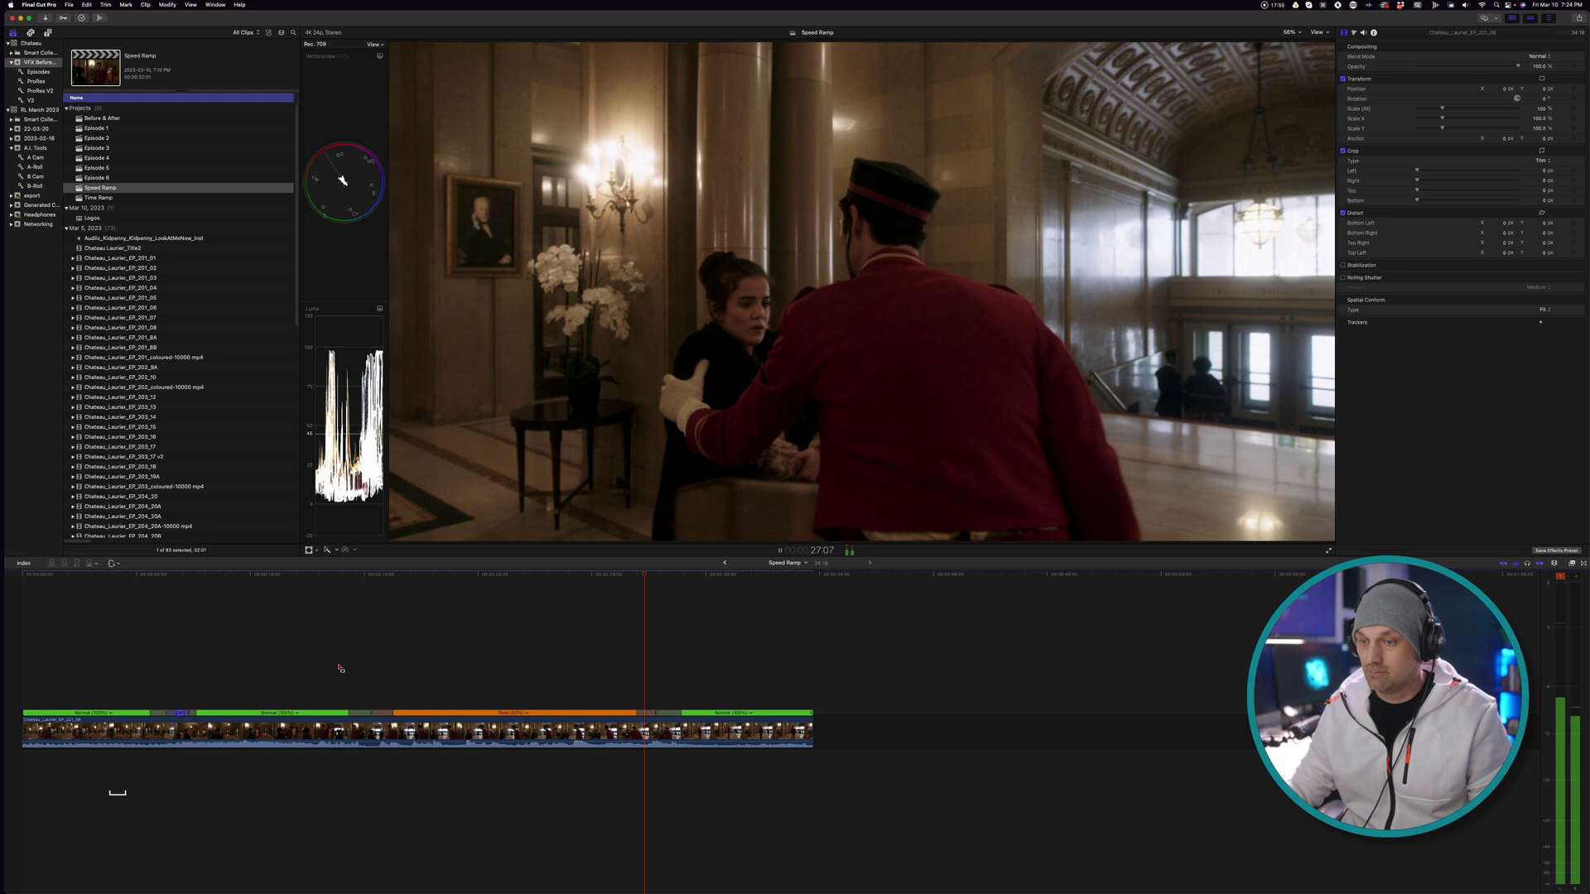
Toggle Preserve Pitch again and move the playhead into the slowed section.
left_click(355, 547)
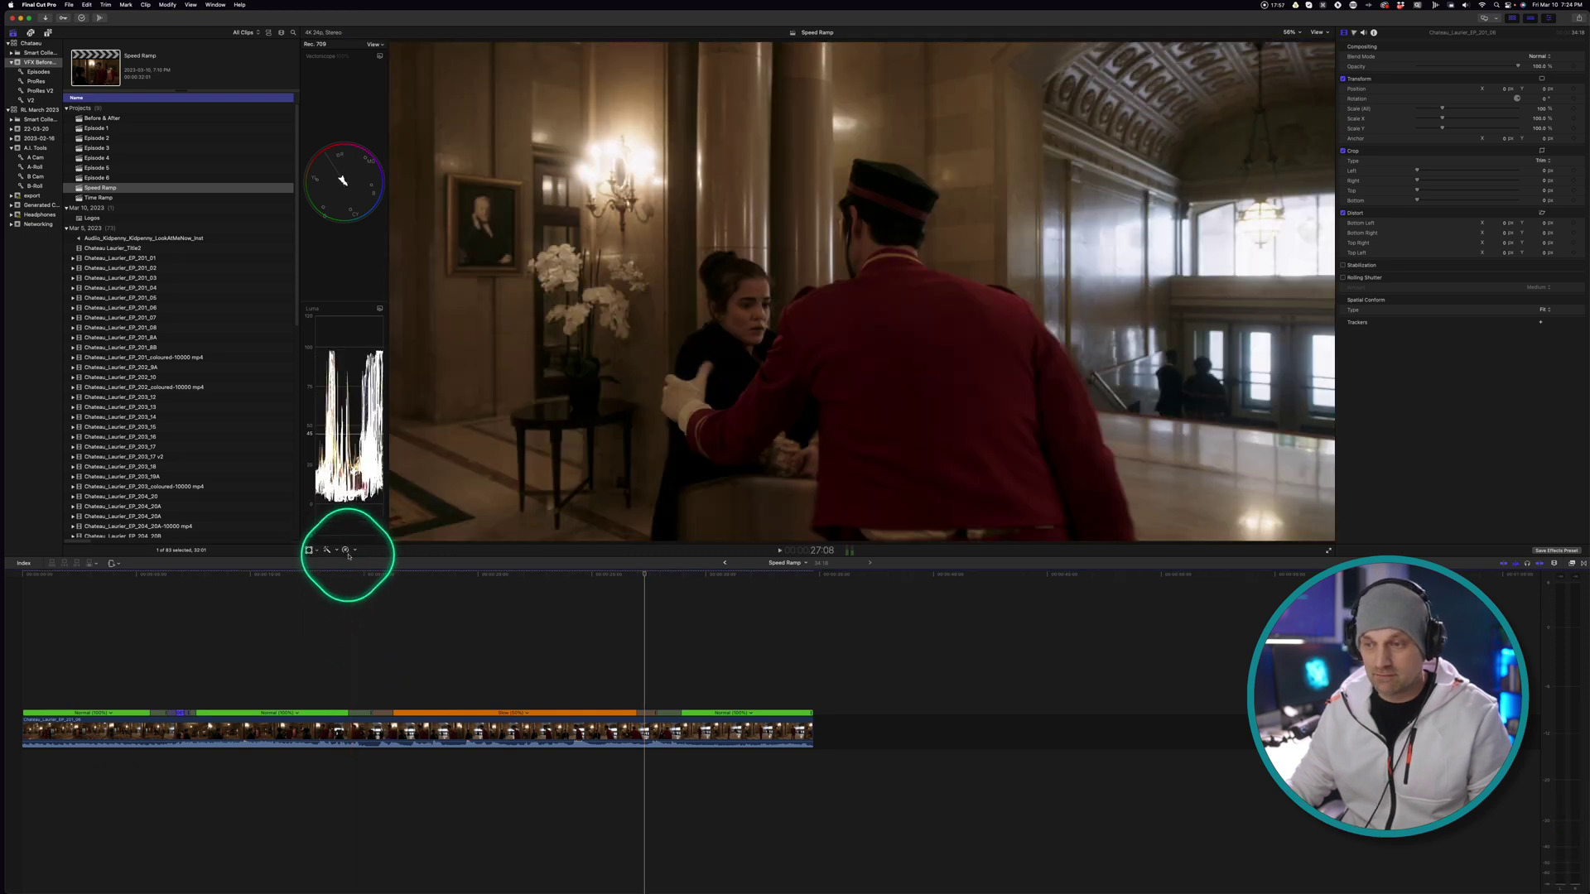
left_click(346, 550)
left_click(368, 700)
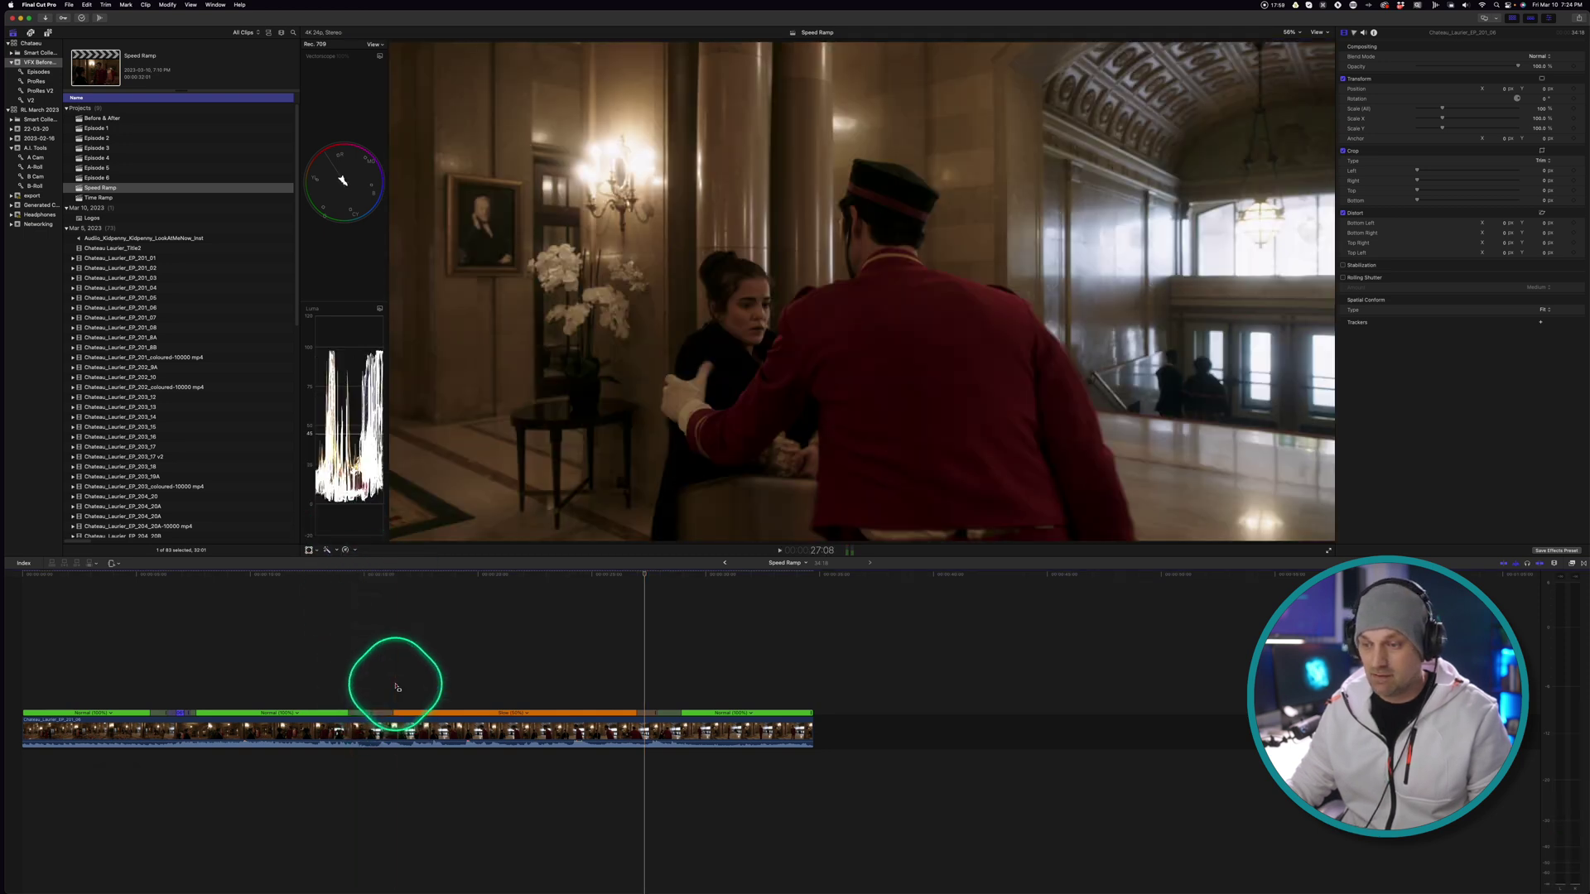
left_click(339, 682)
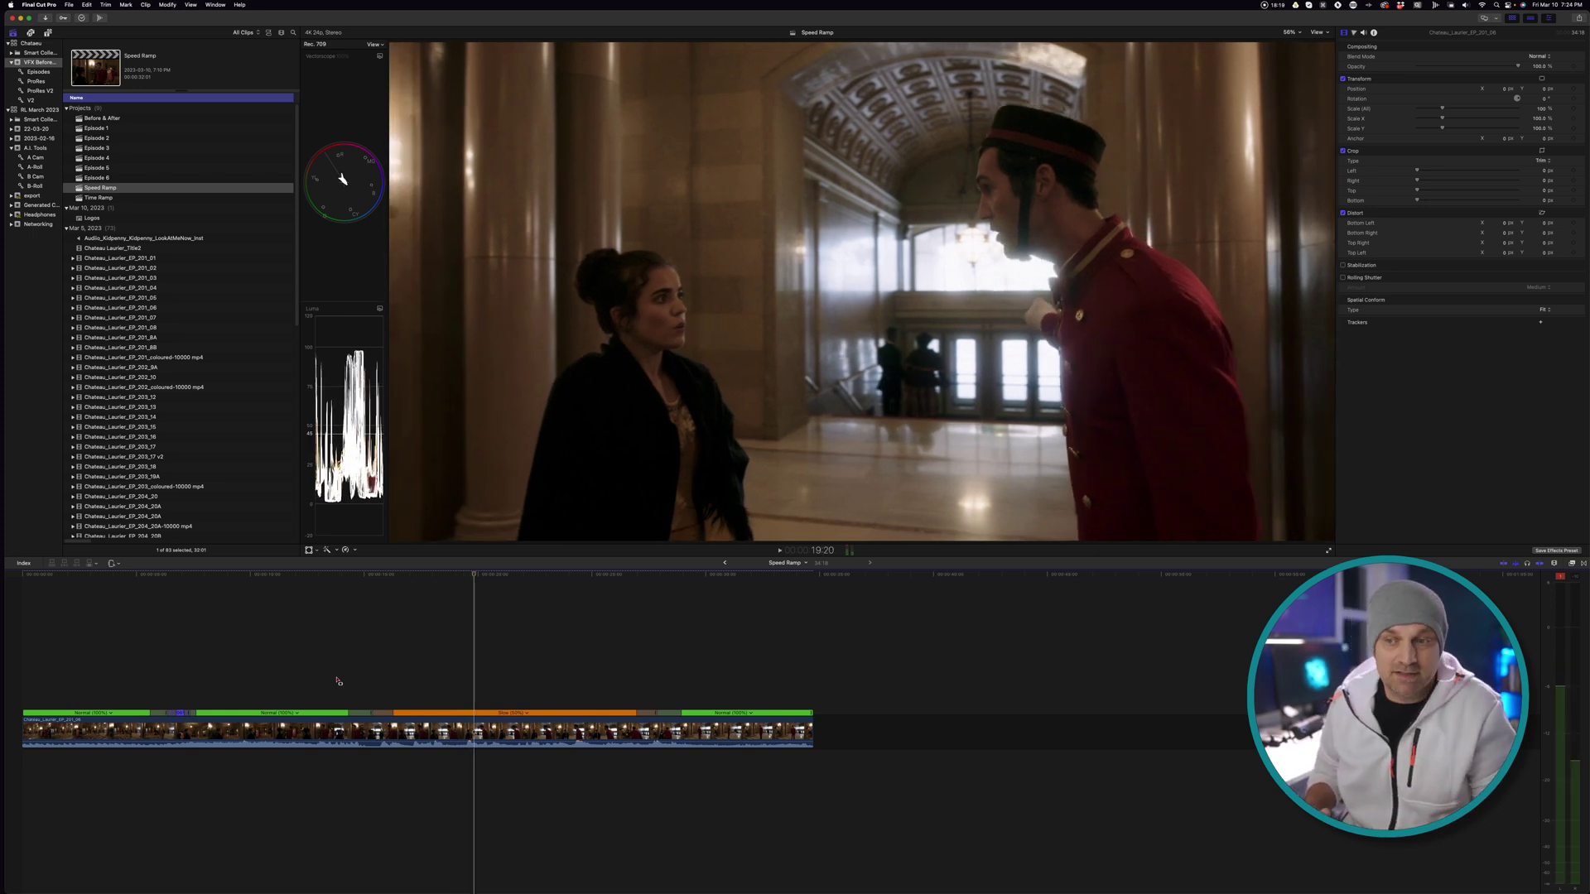
Switch off speed transitions and speed the selected range up to 20x.
left_click(438, 742)
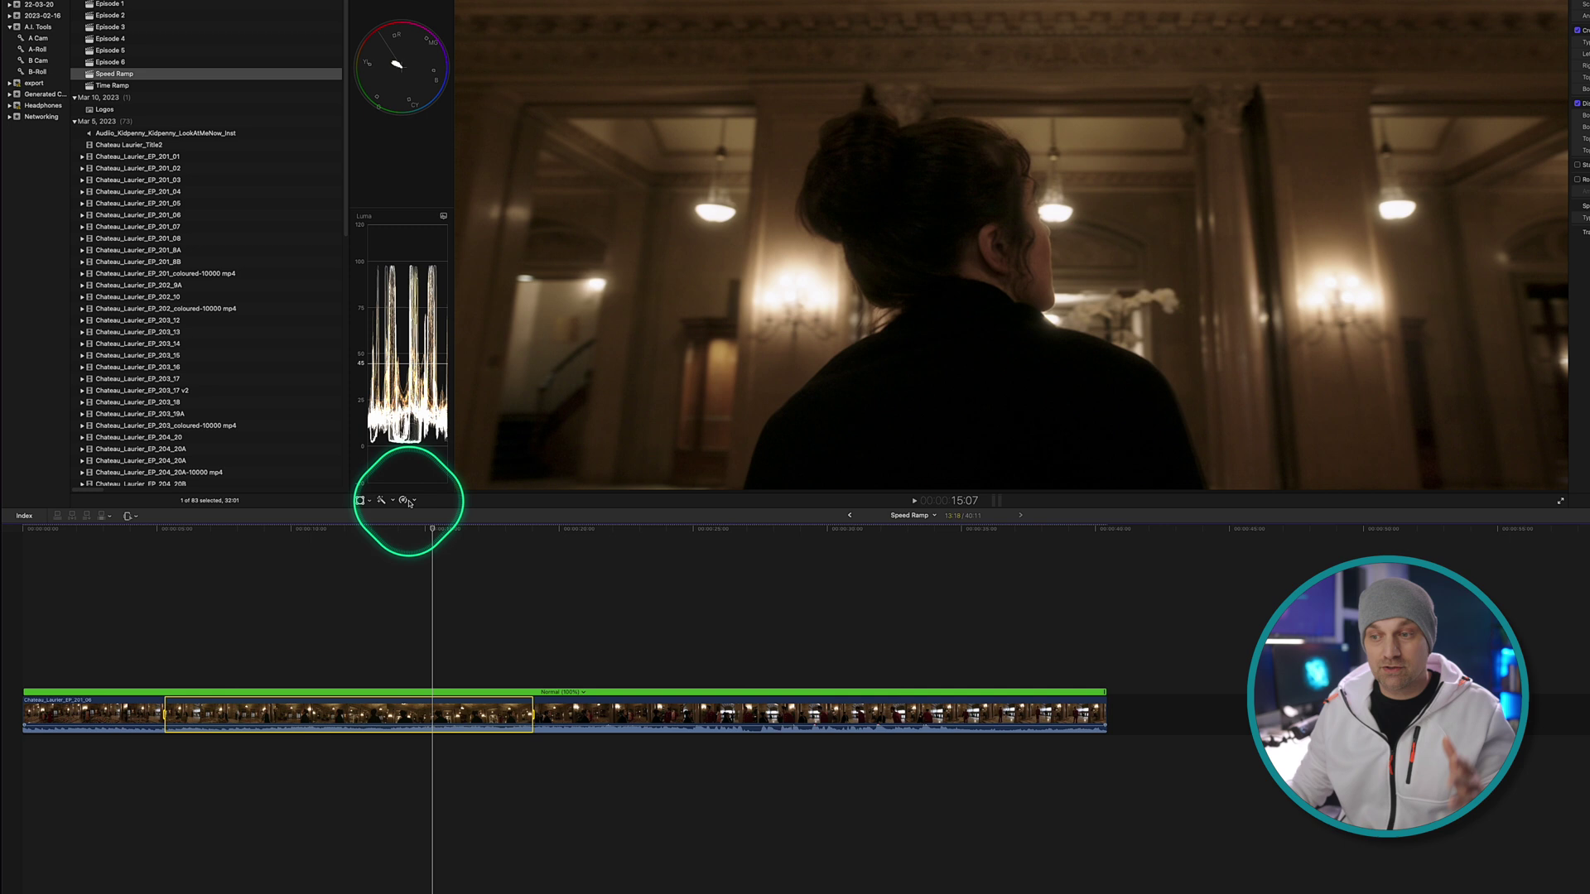
left_click(408, 501)
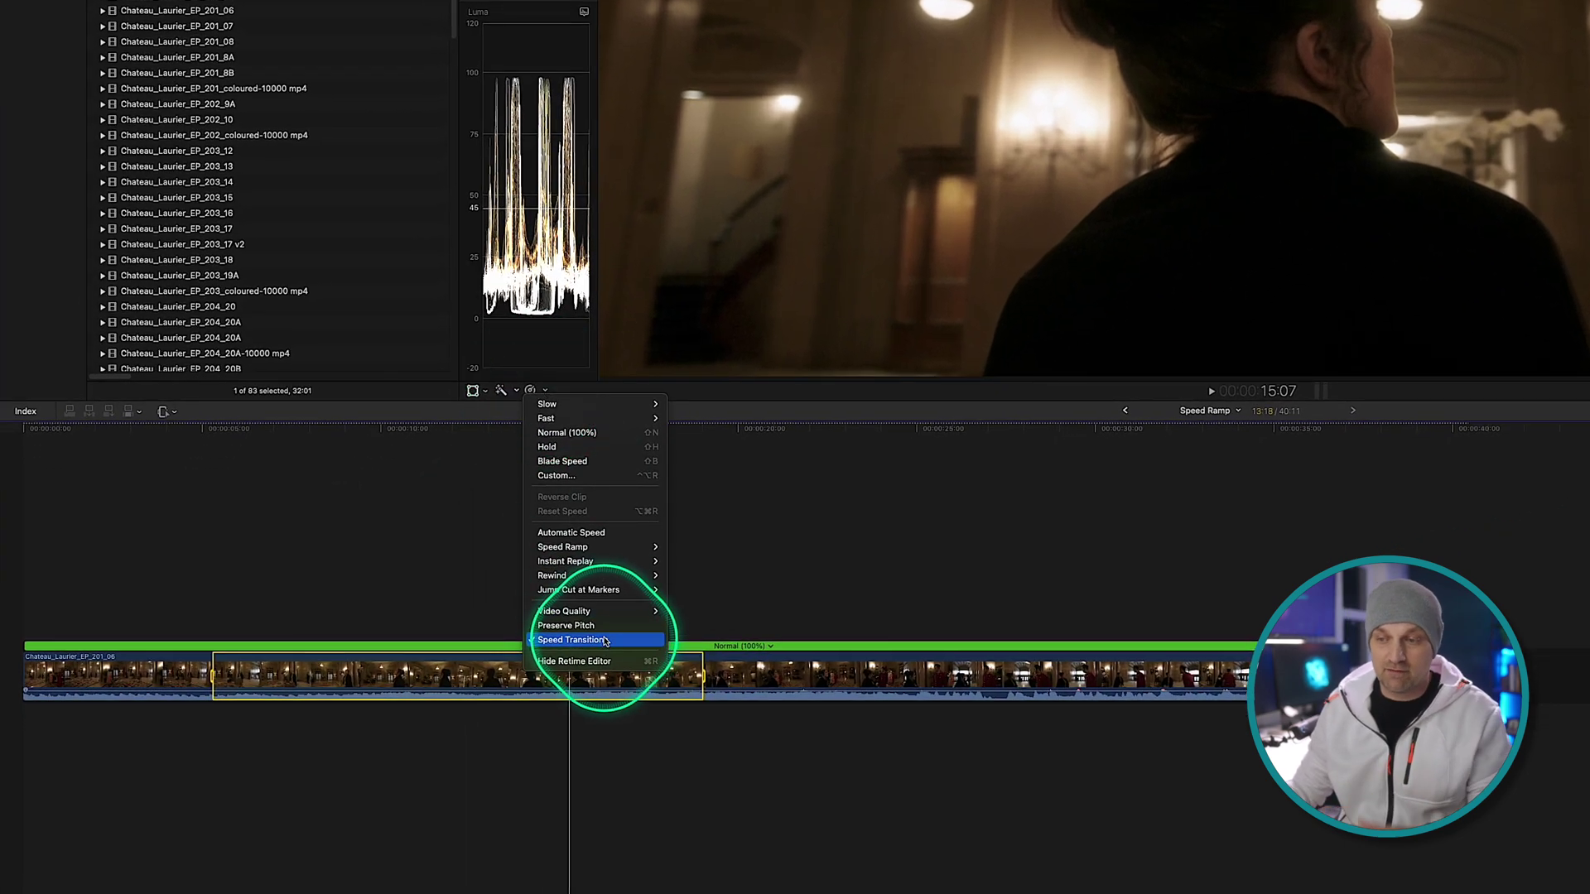
left_click(605, 640)
left_click(531, 390)
mouse_move(573, 420)
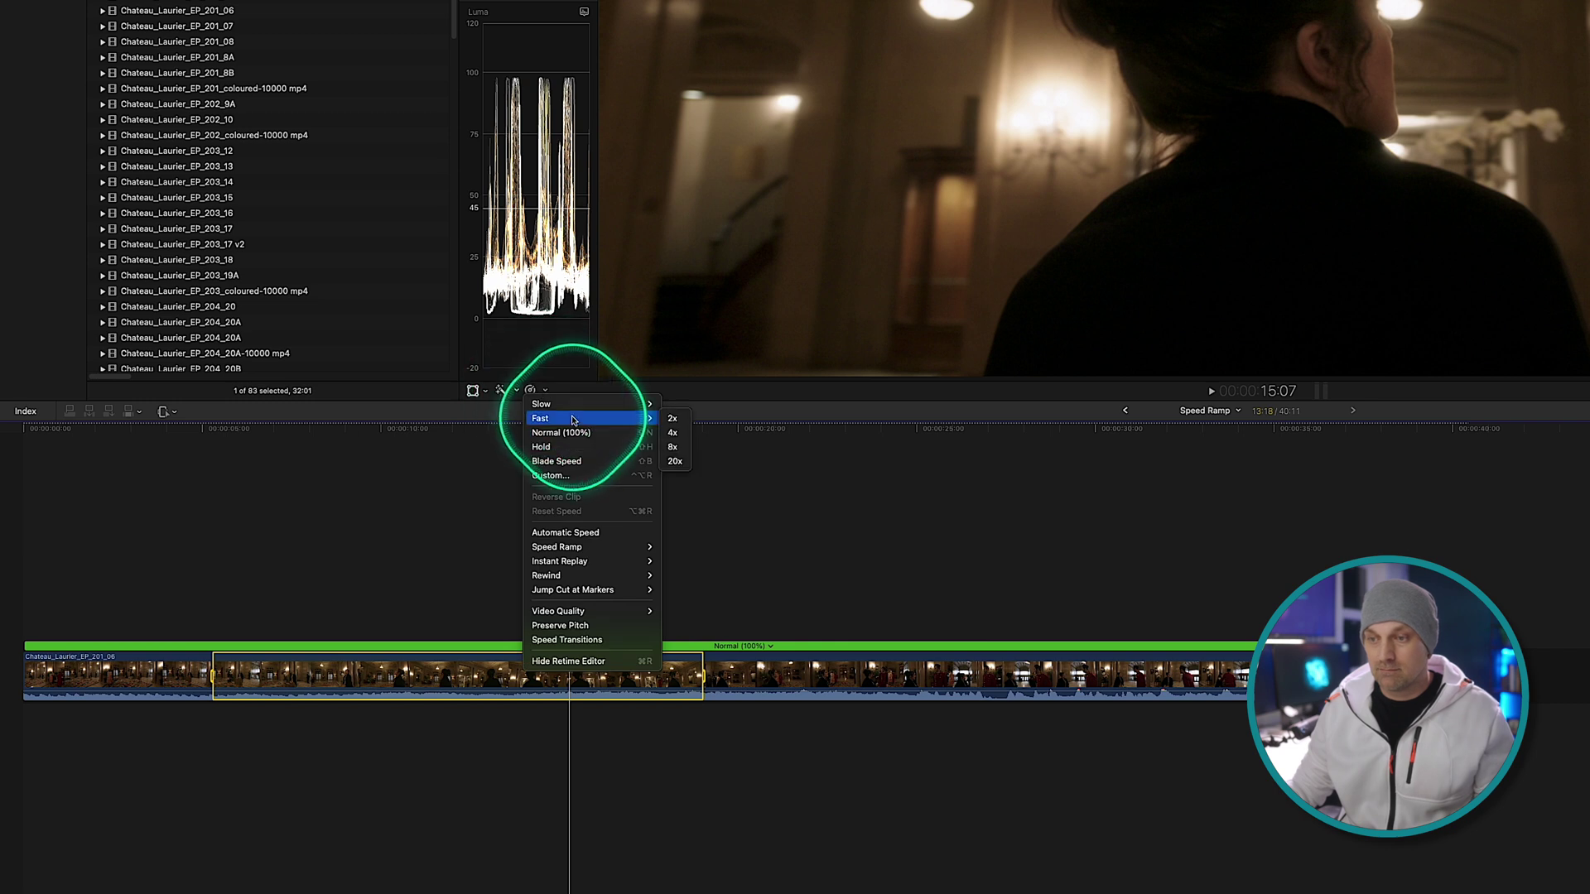
left_click(675, 462)
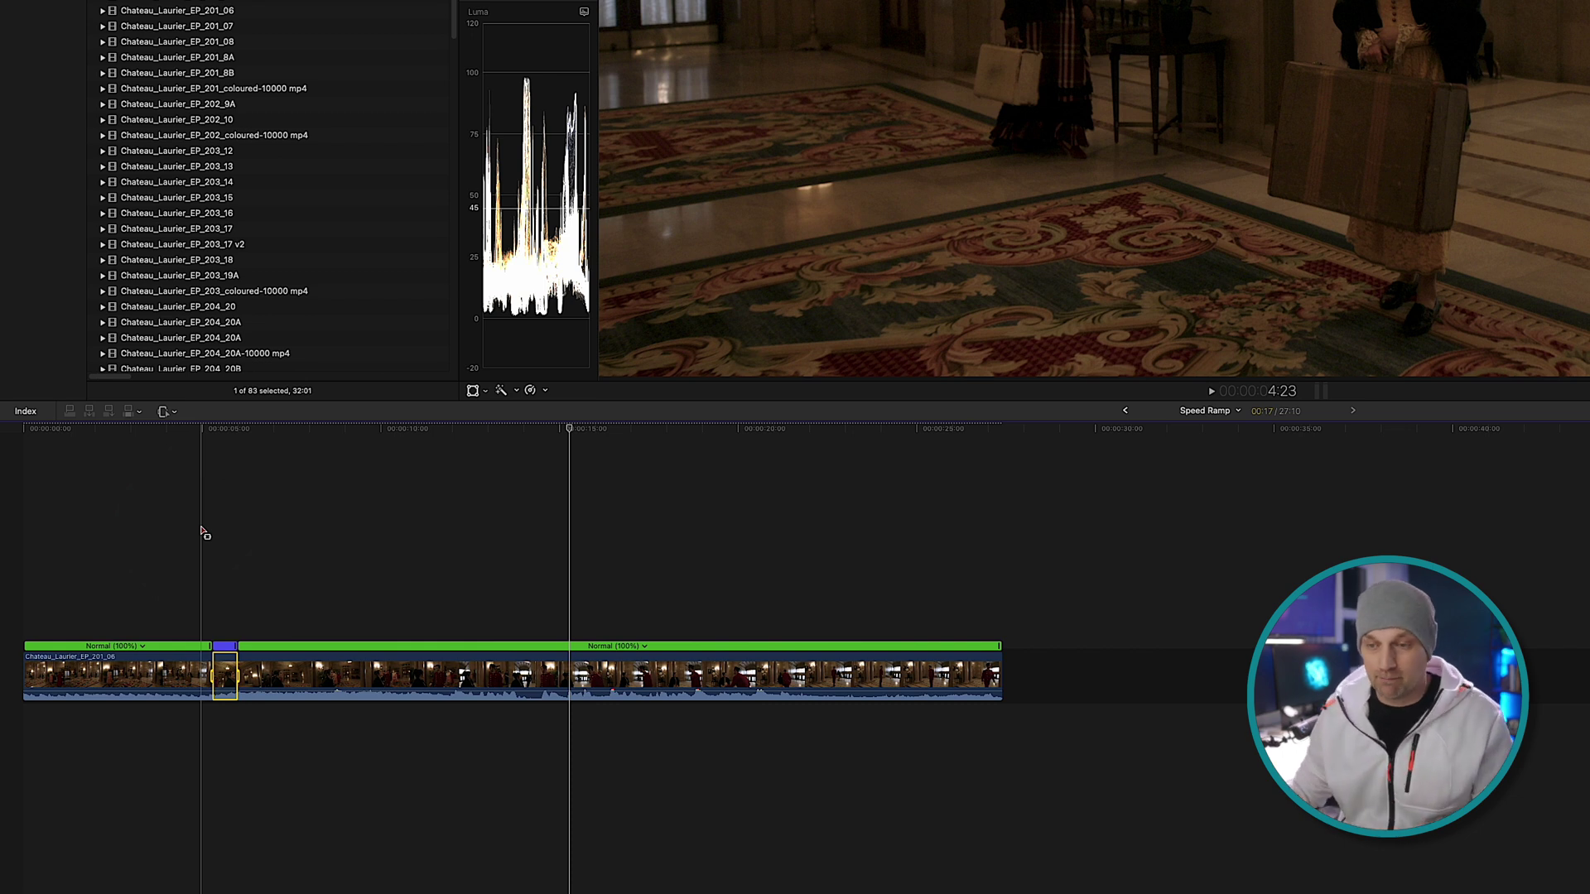
Play back the 20x section twice from just before it.
left_click(201, 531)
key("space")
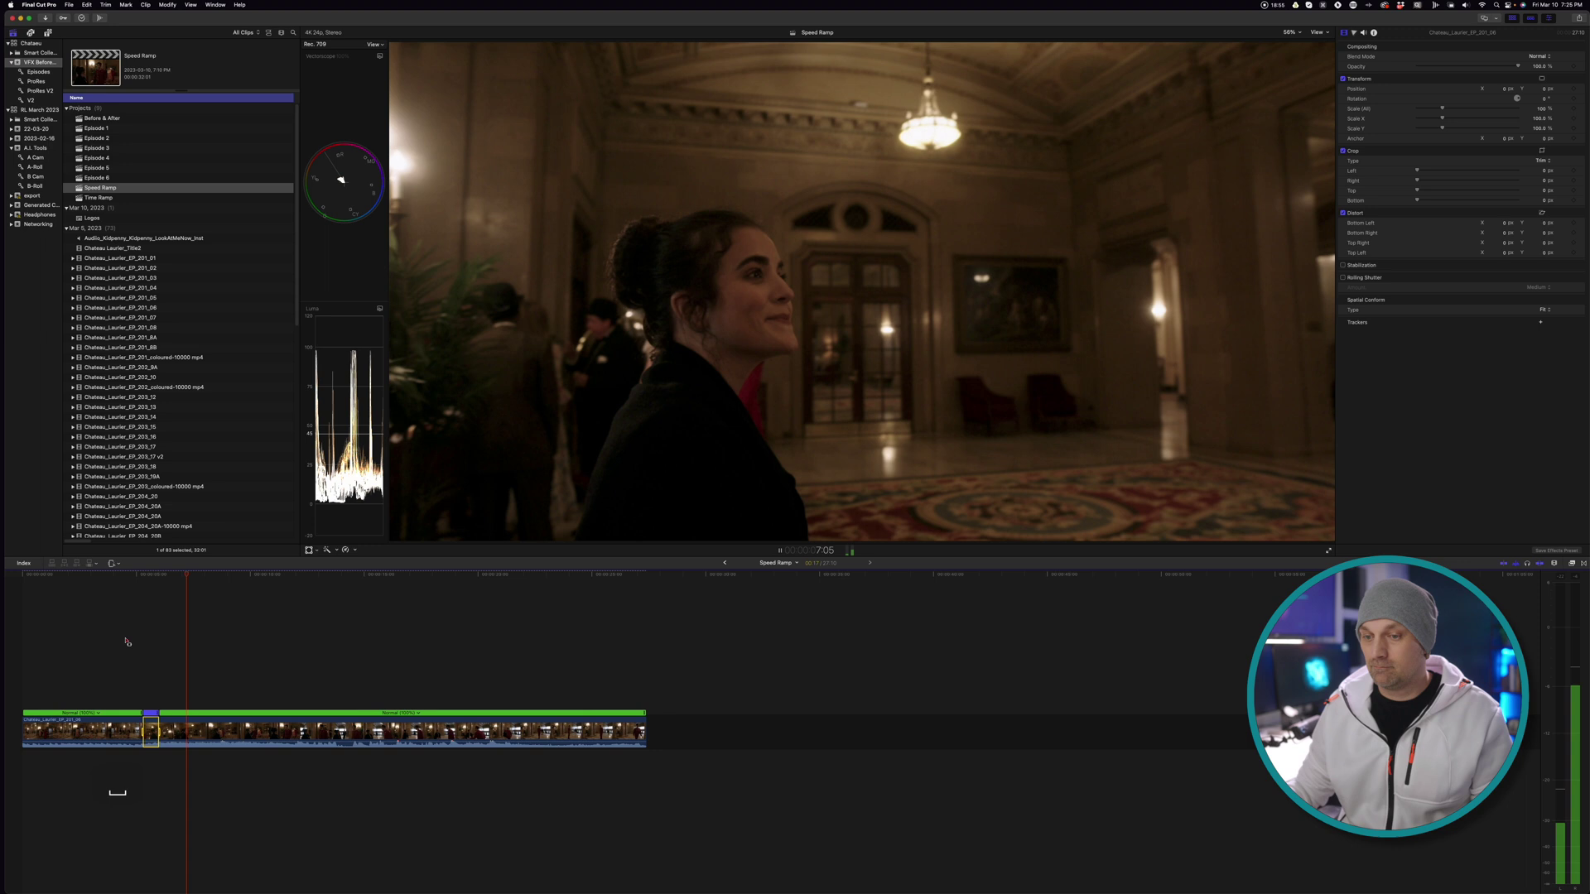
key("space")
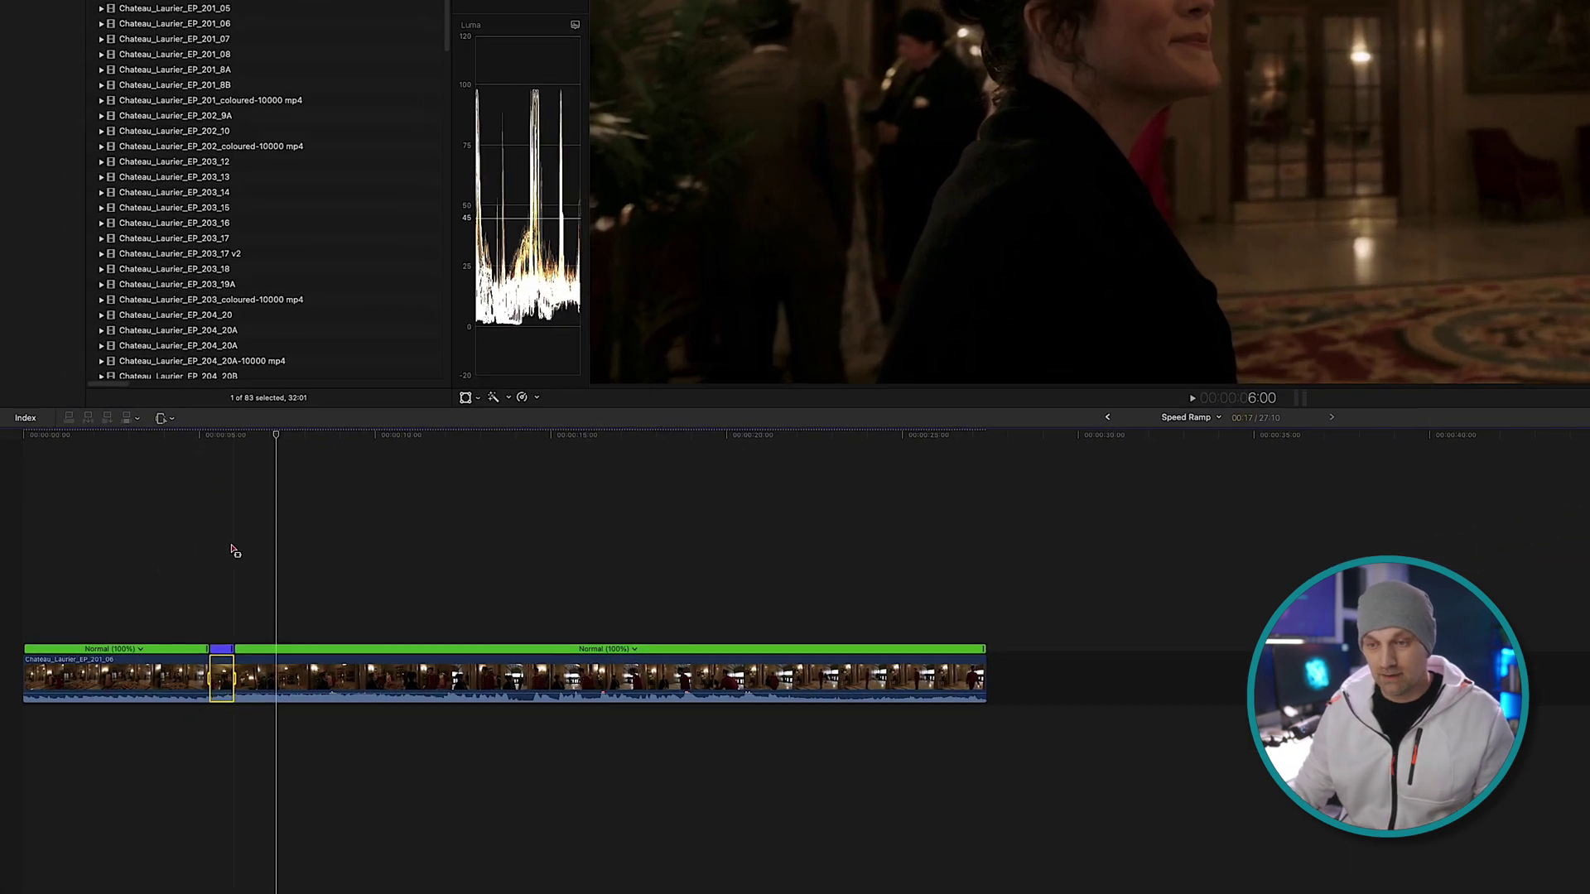
left_click(138, 637)
key("space")
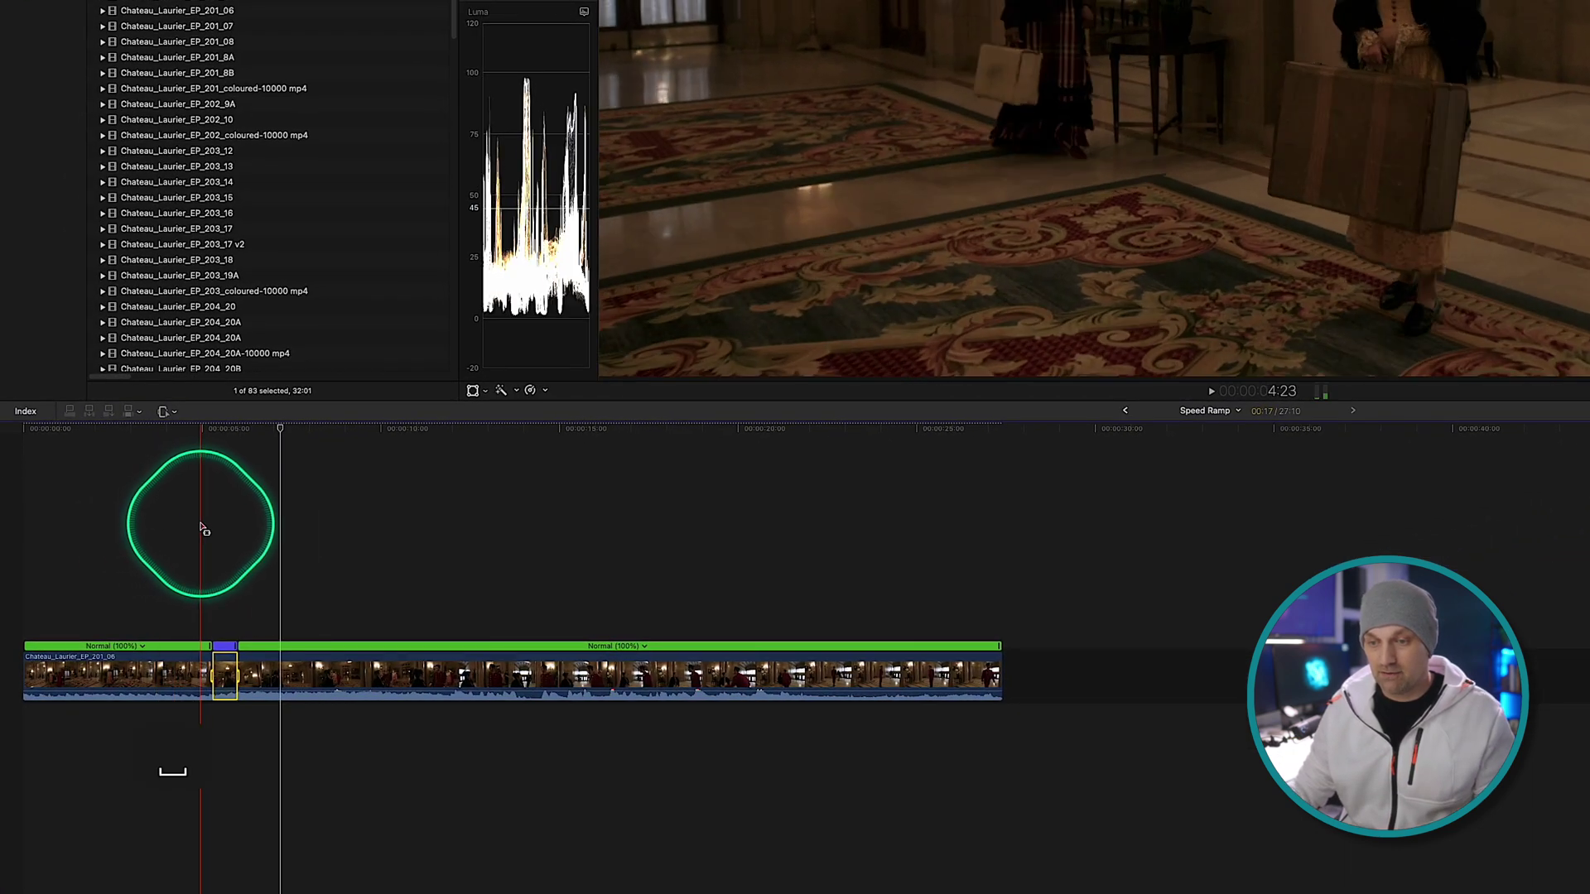
Toggle Speed Transitions on, off, and finally back on from the Retime menu.
left_click(308, 430)
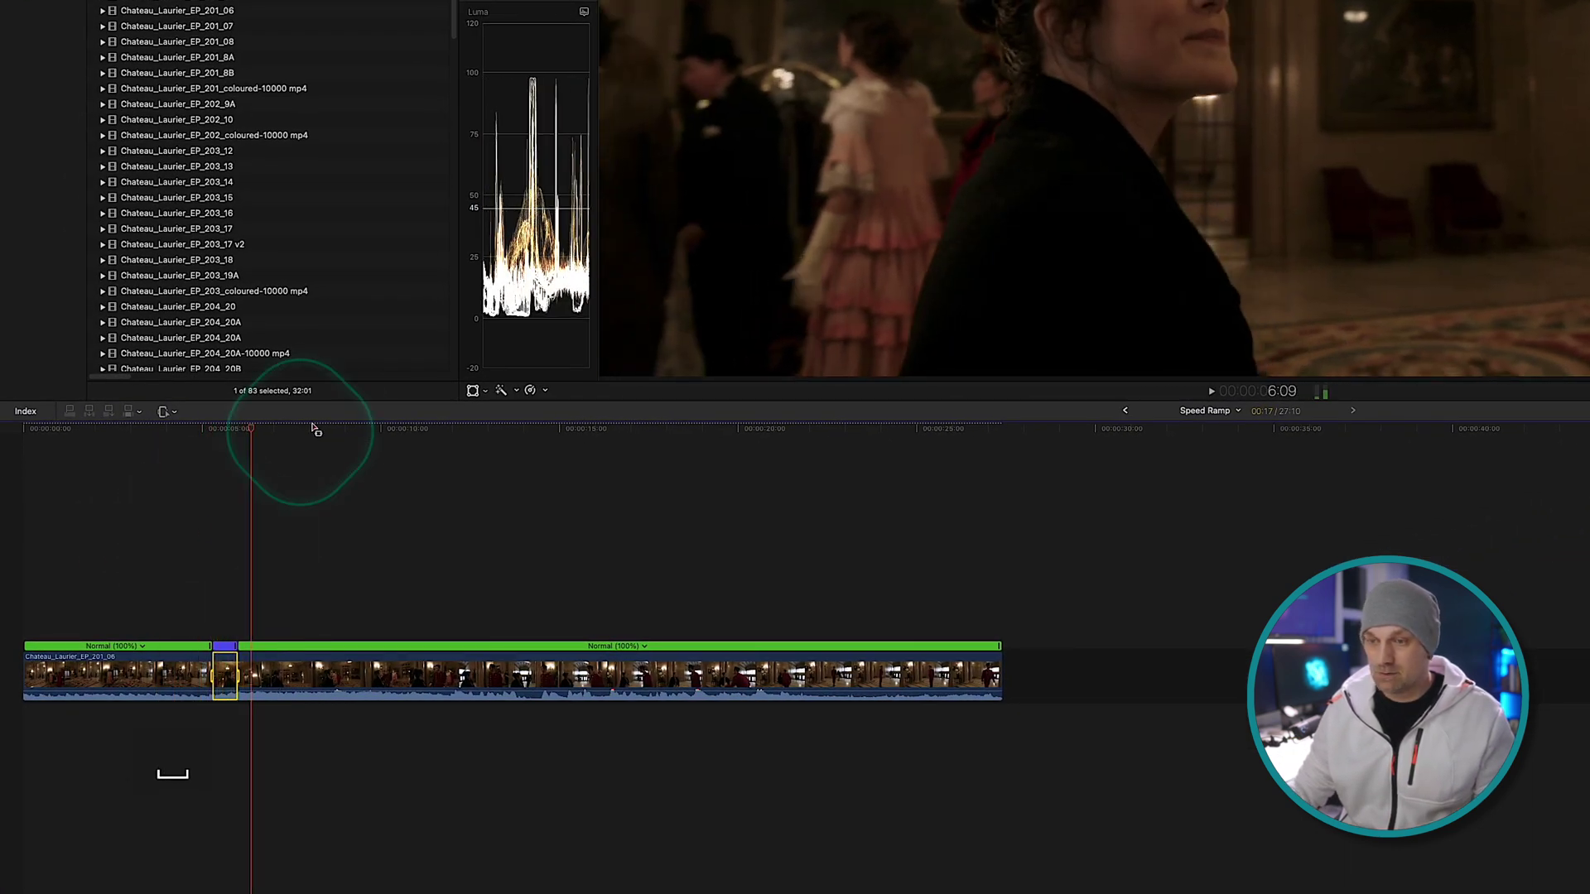
left_click(531, 390)
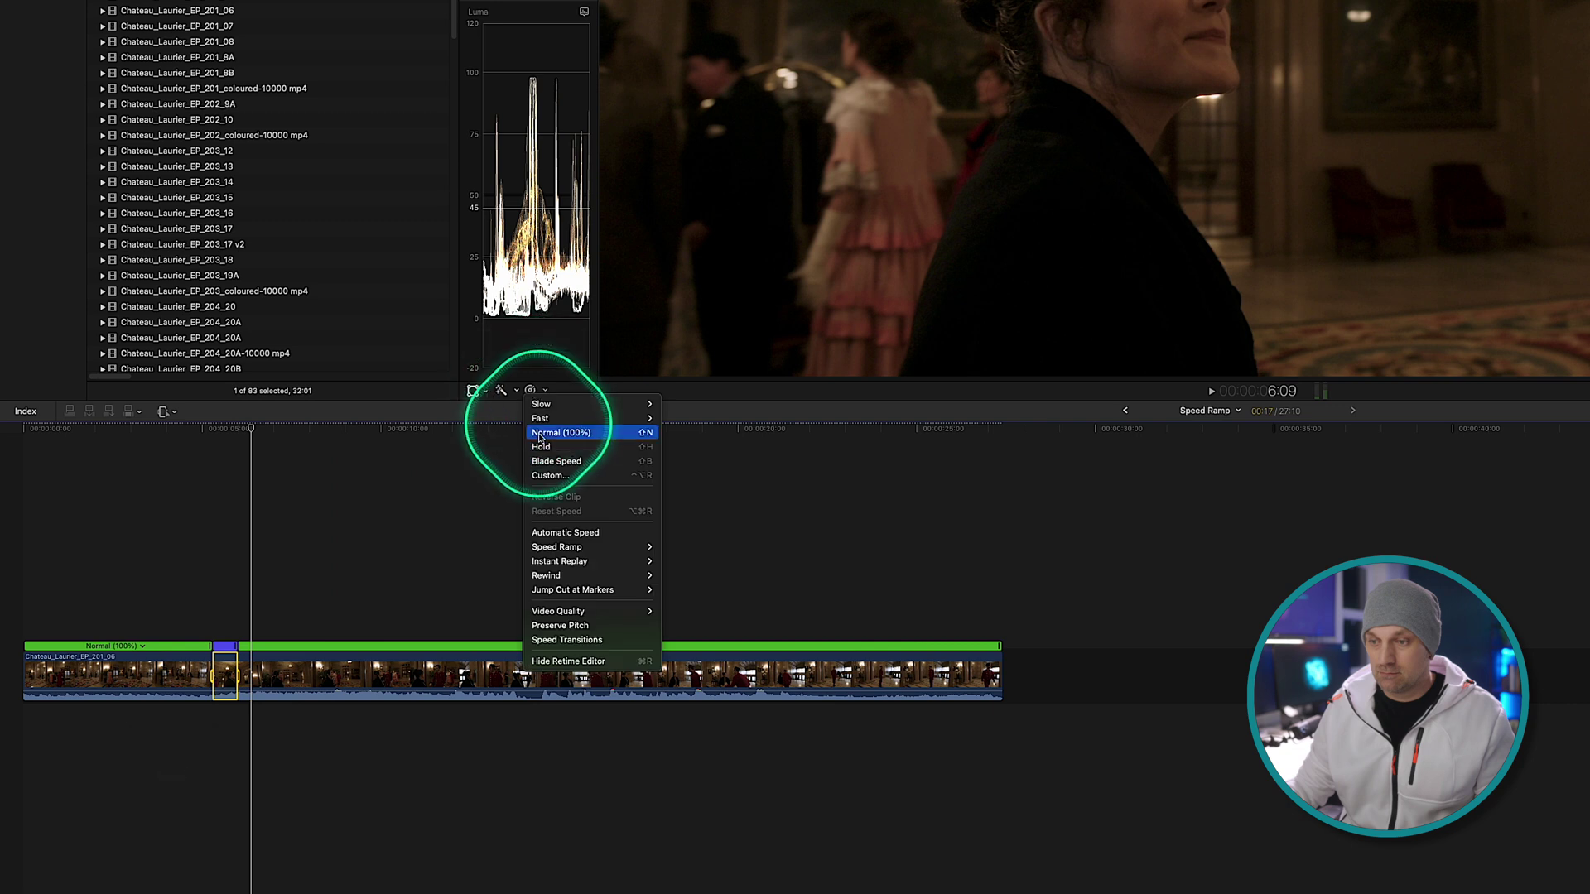
left_click(564, 641)
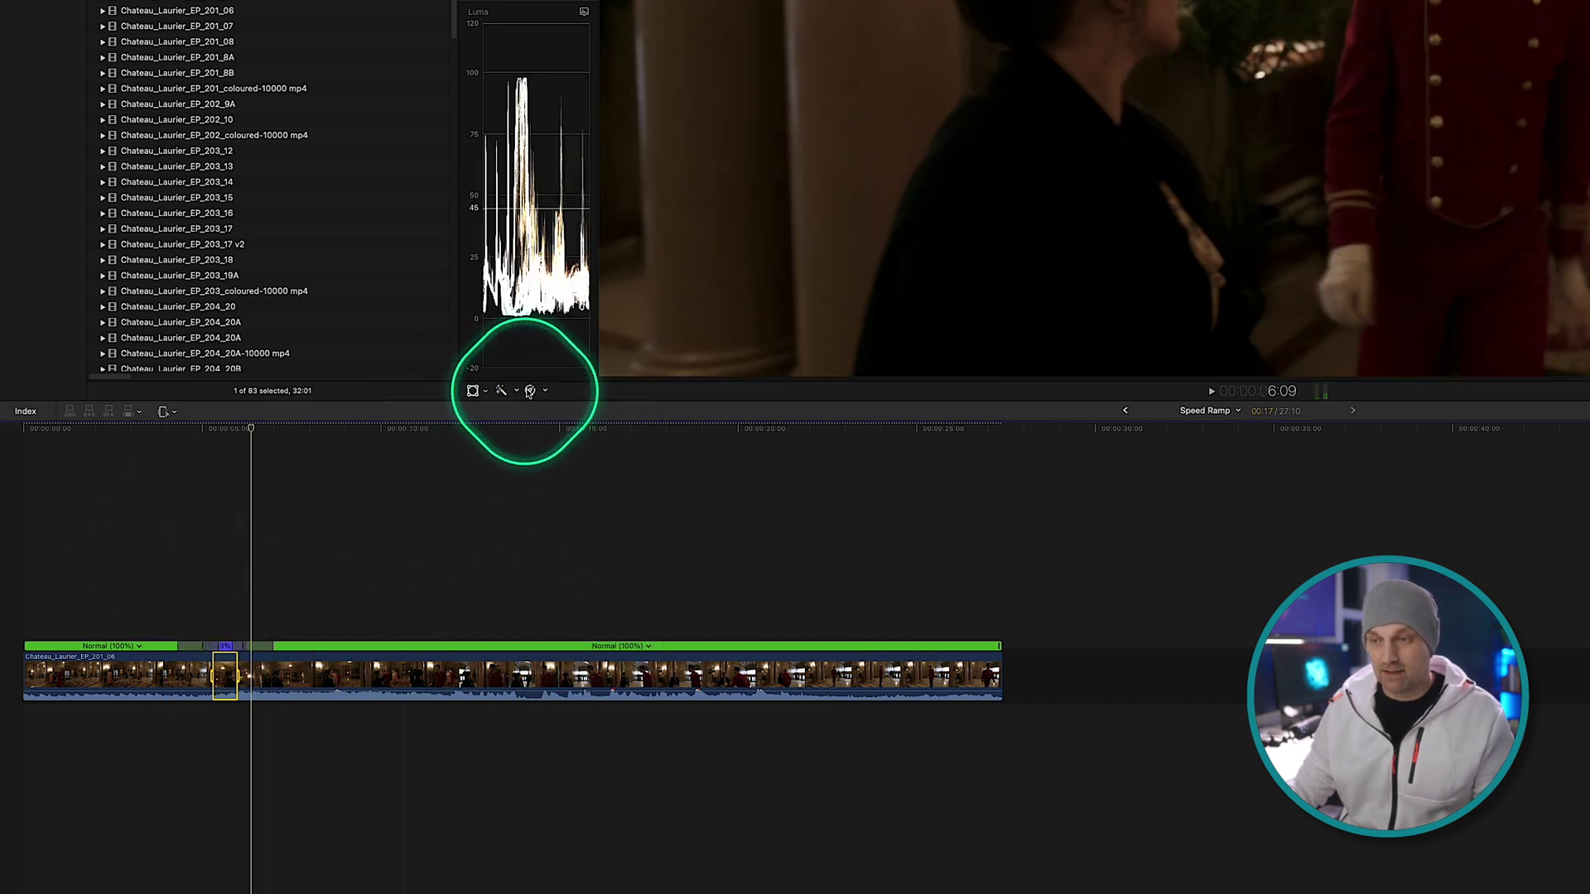
left_click(530, 391)
left_click(570, 642)
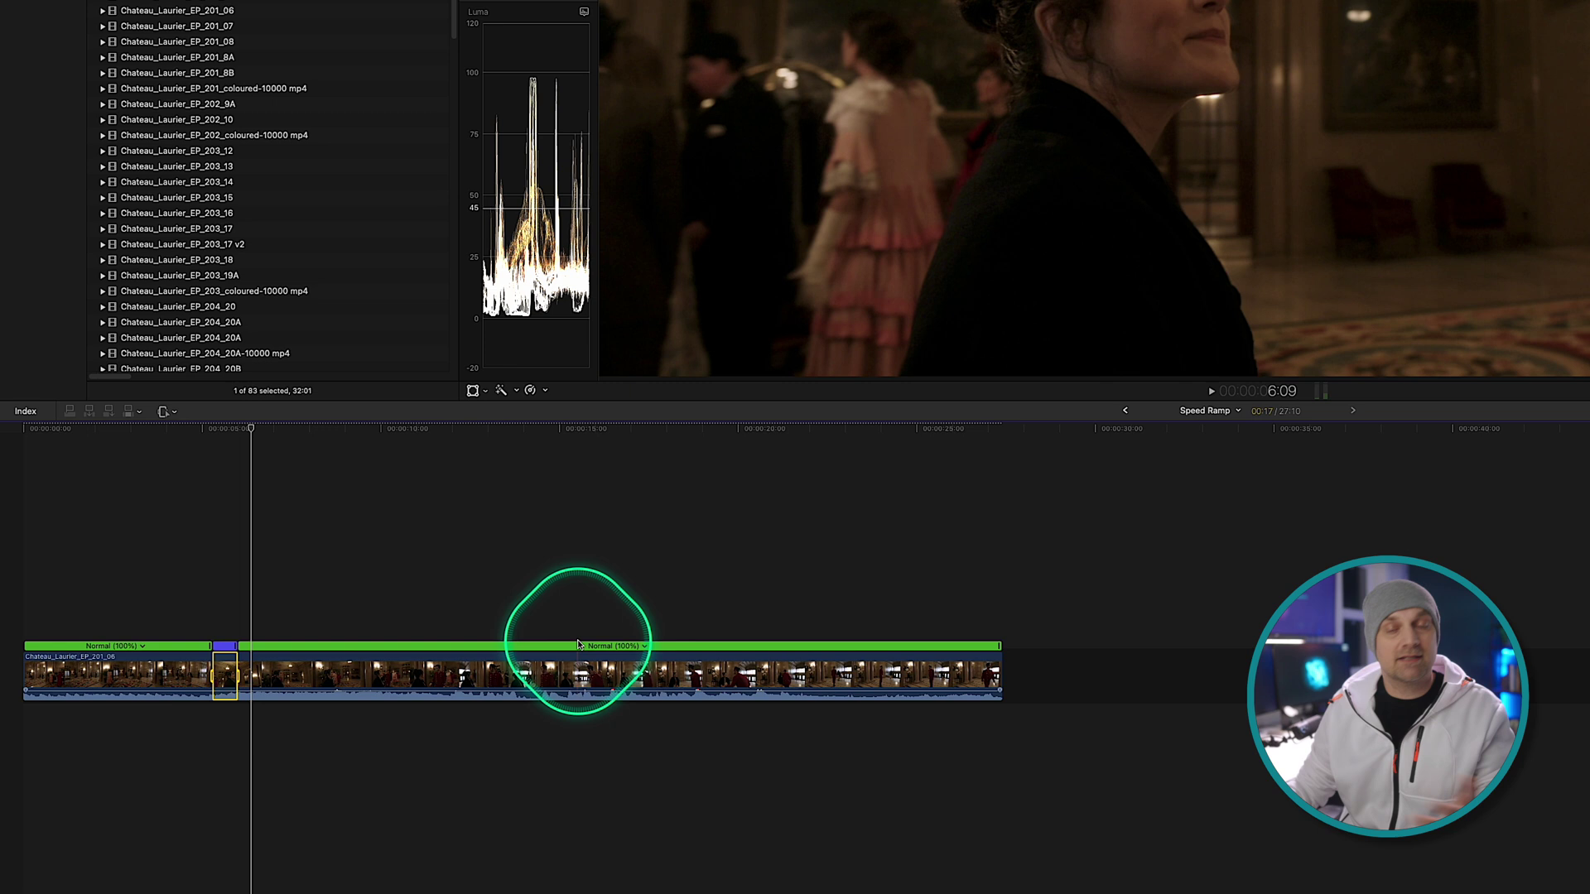
left_click(545, 390)
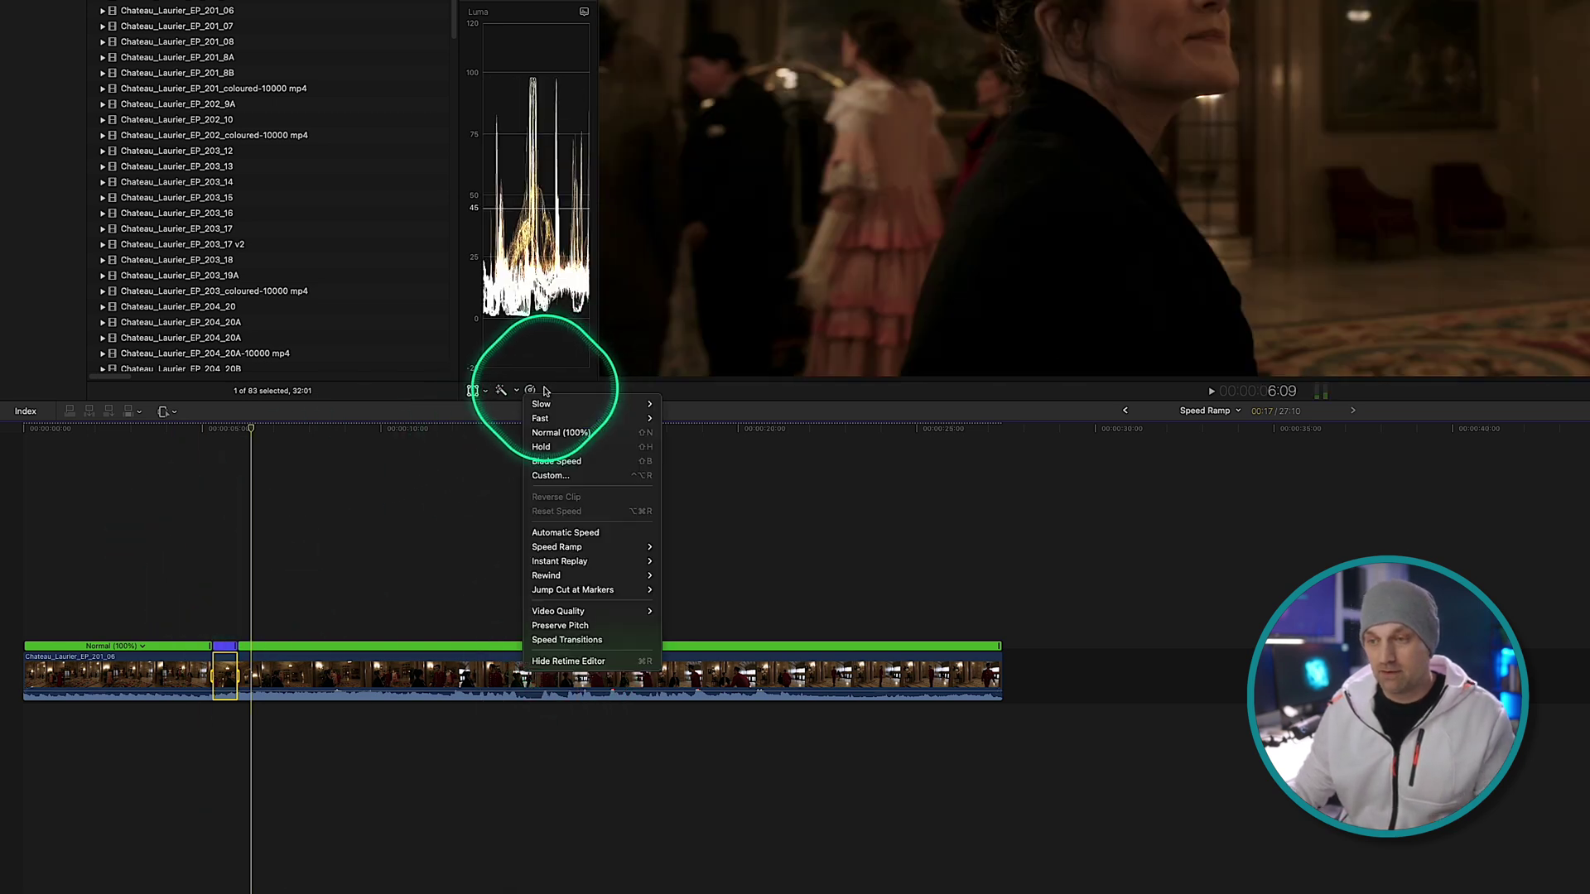
left_click(567, 640)
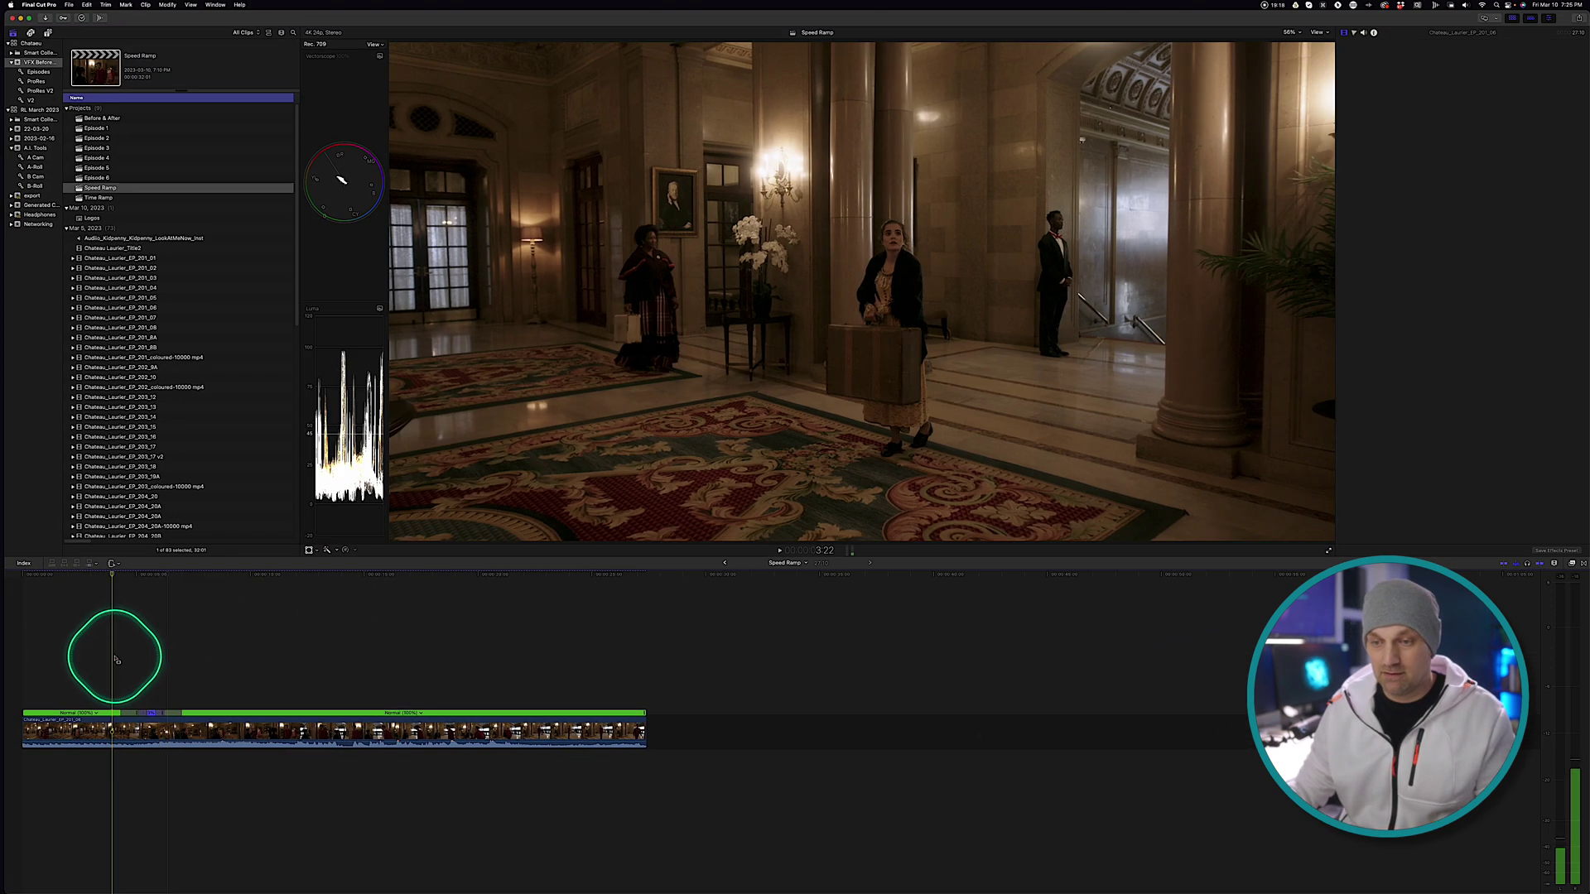
Review the ramp, then stretch the fast section so it runs slower, at about 1761%.
key("space")
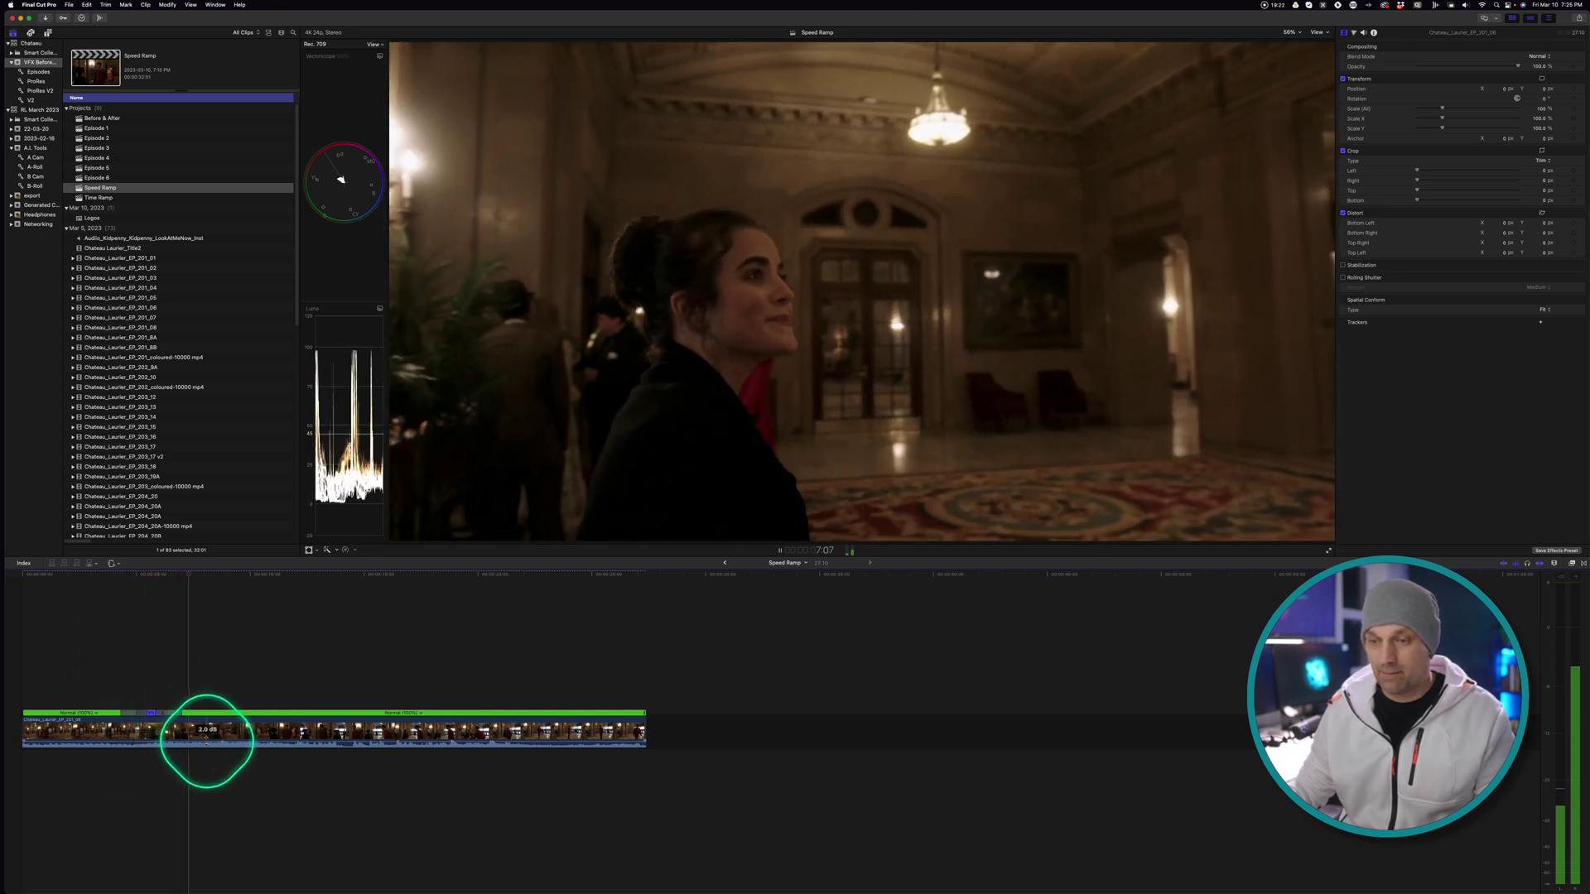
key("space")
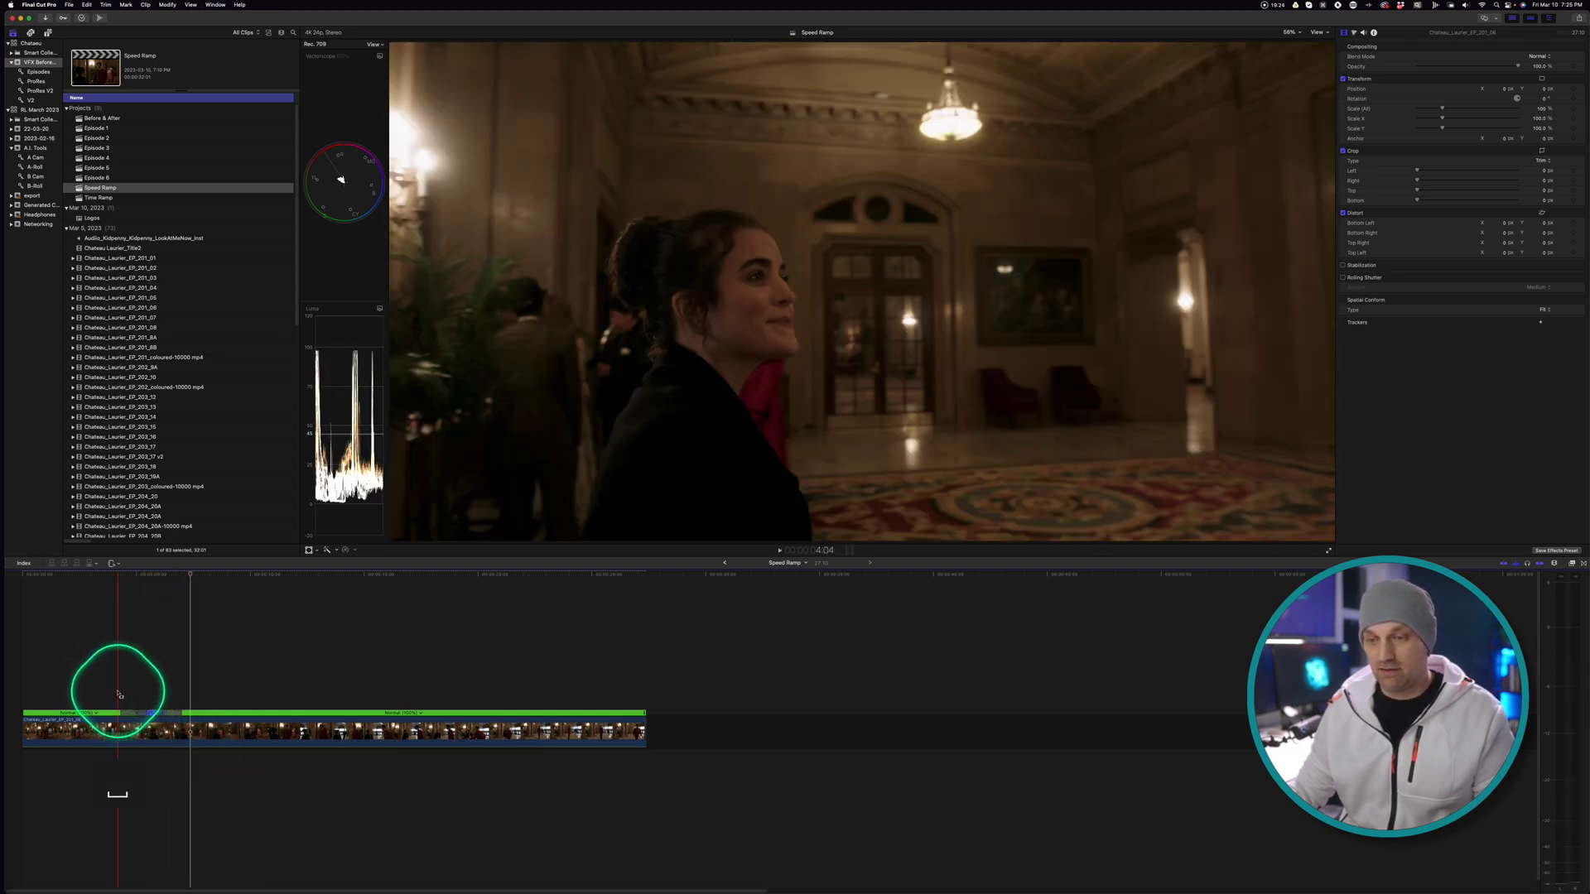
left_click(119, 694)
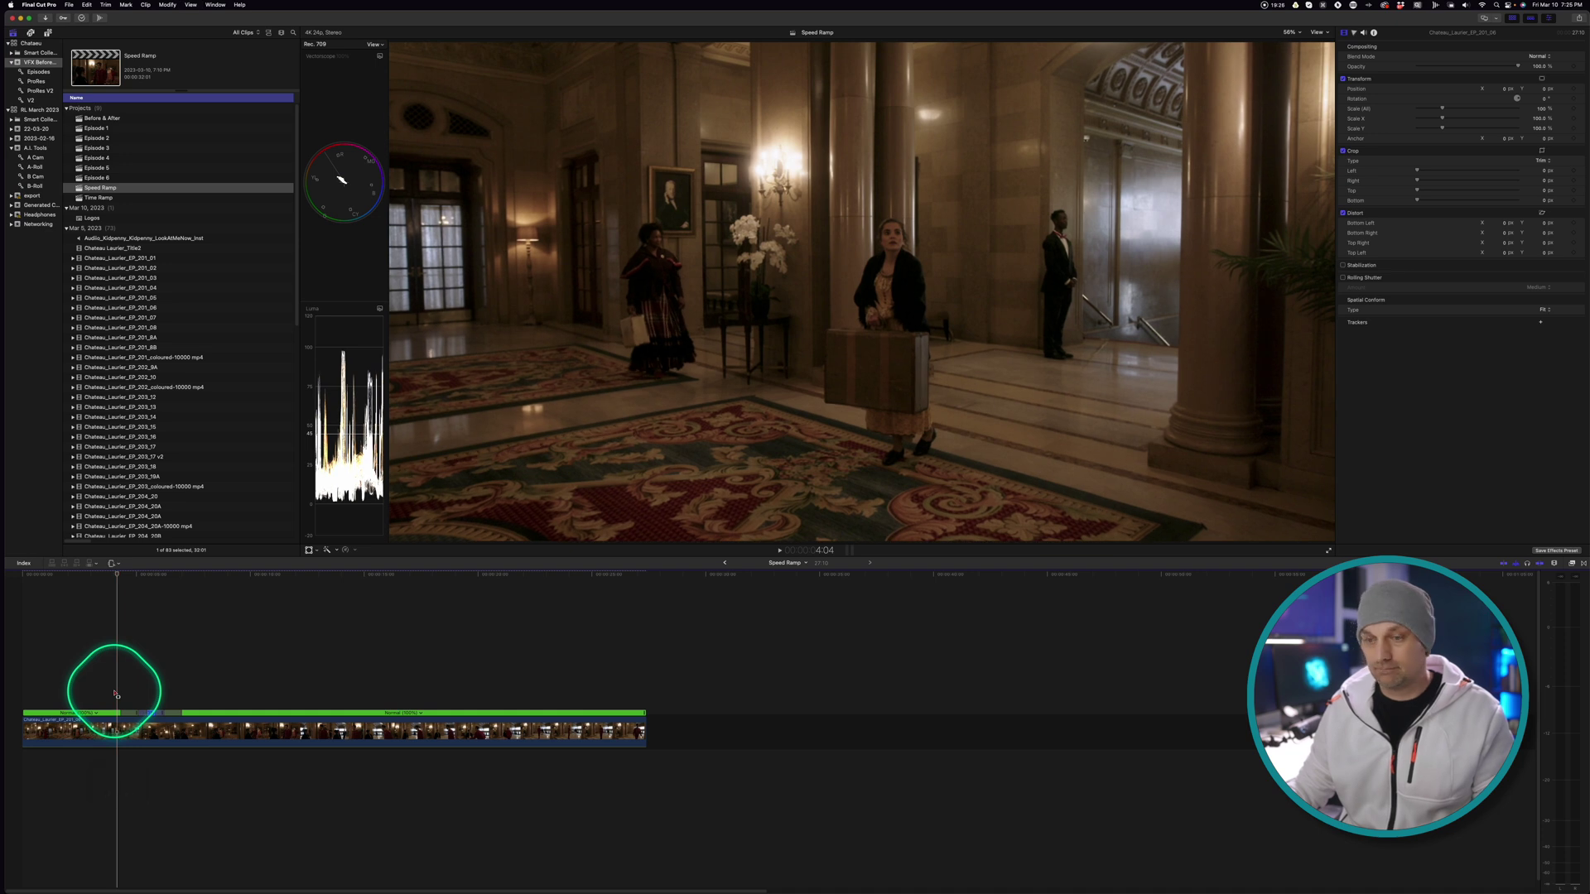
key("space")
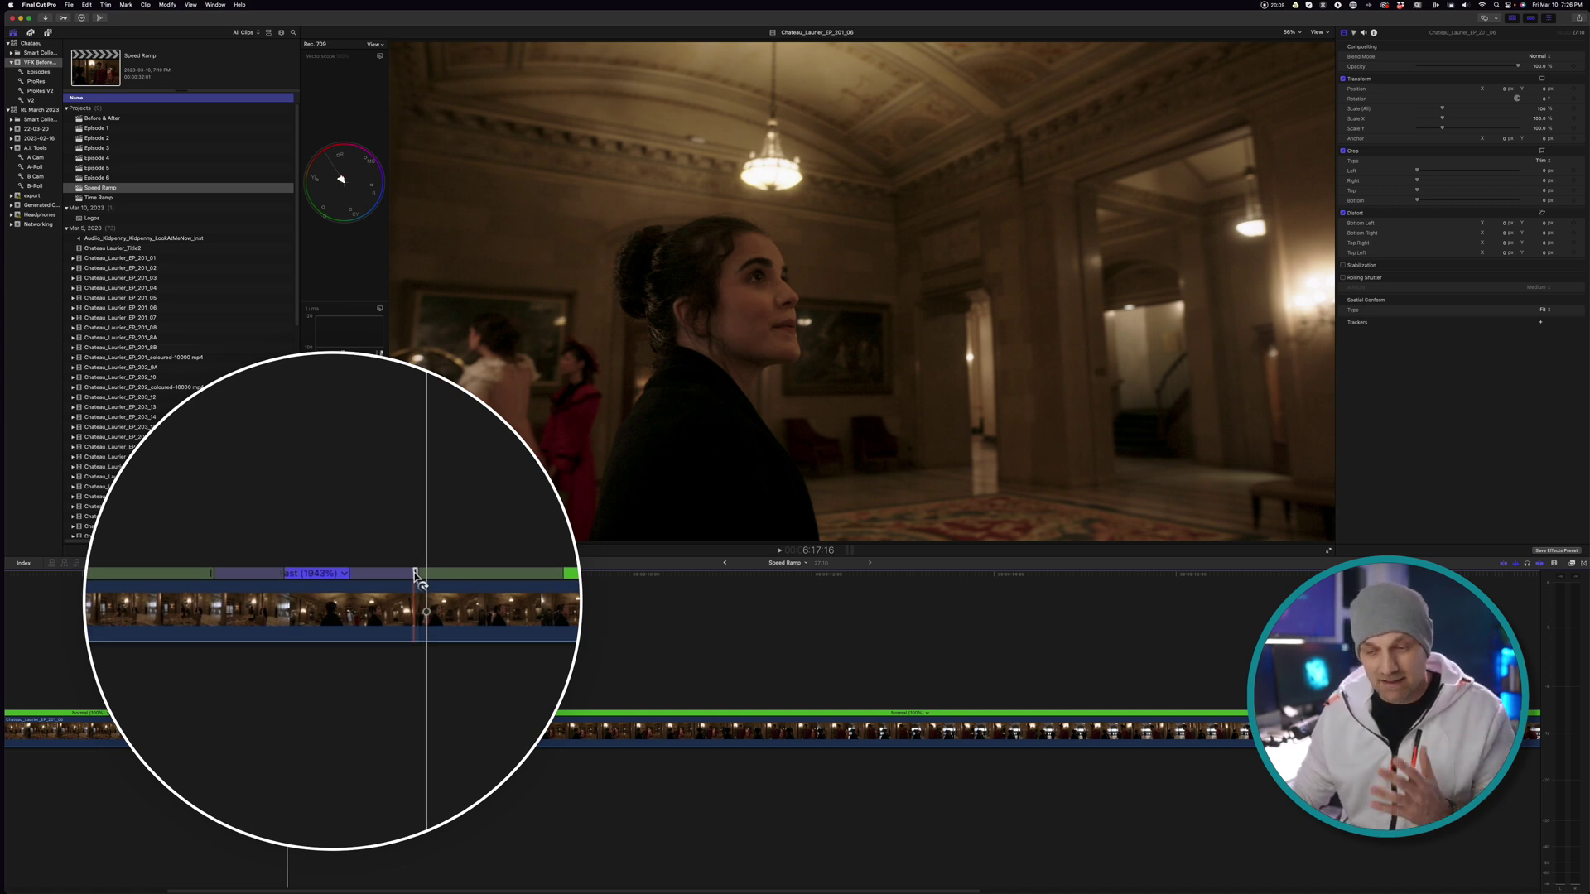
mouse_move(414, 573)
left_mouse_down()
mouse_move(496, 578)
mouse_move(432, 577)
left_mouse_up()
key("super+7")
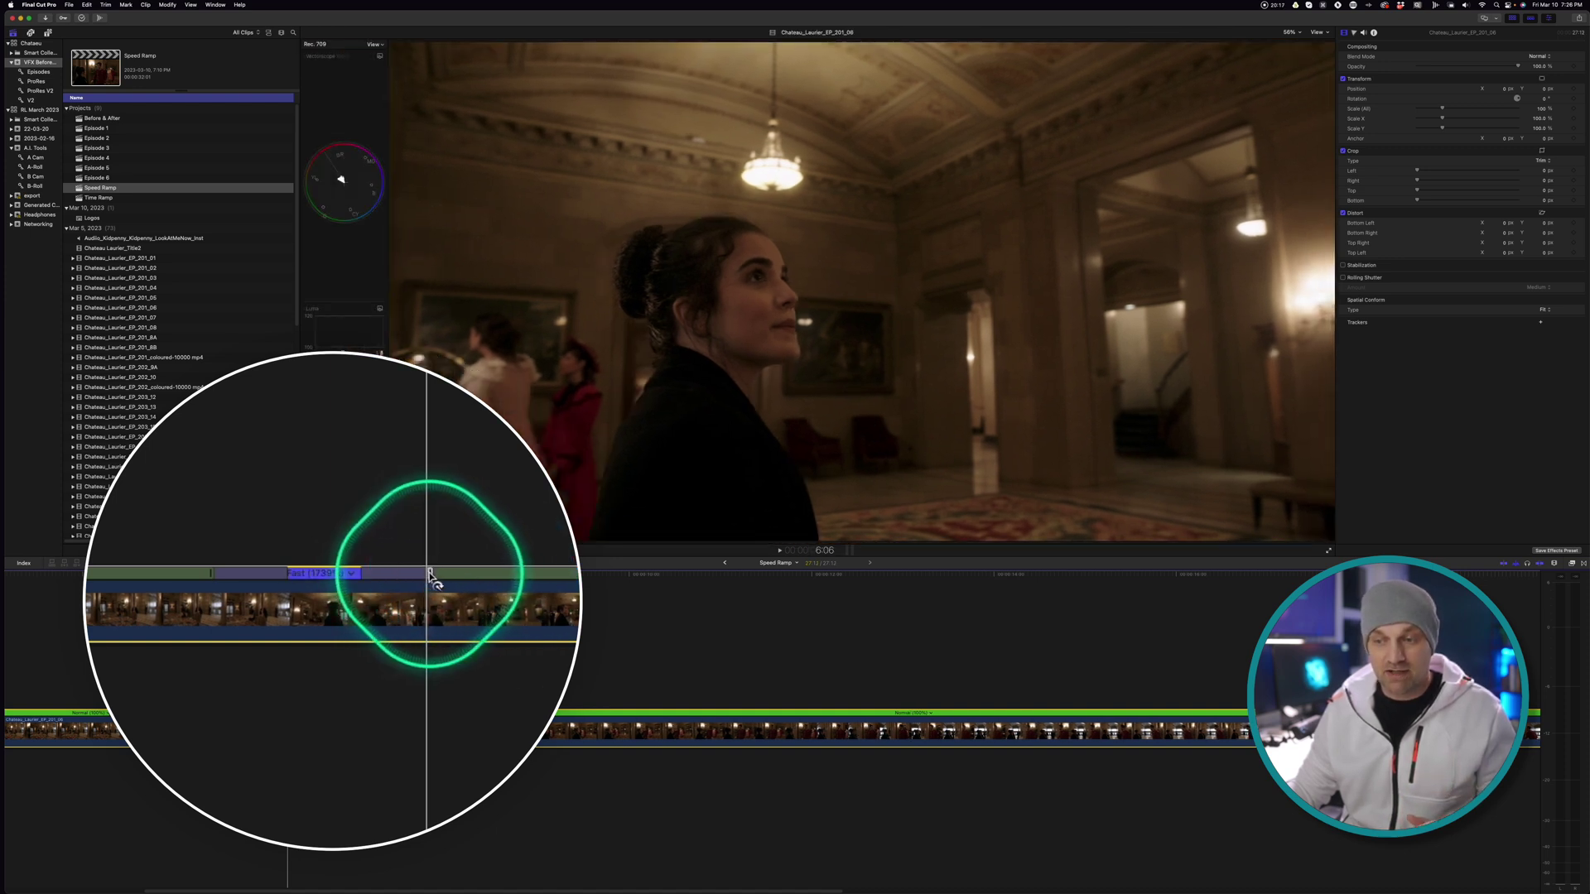
Move the ramp's ending transition source frame to a later frame.
double_click(430, 578)
left_click(479, 528)
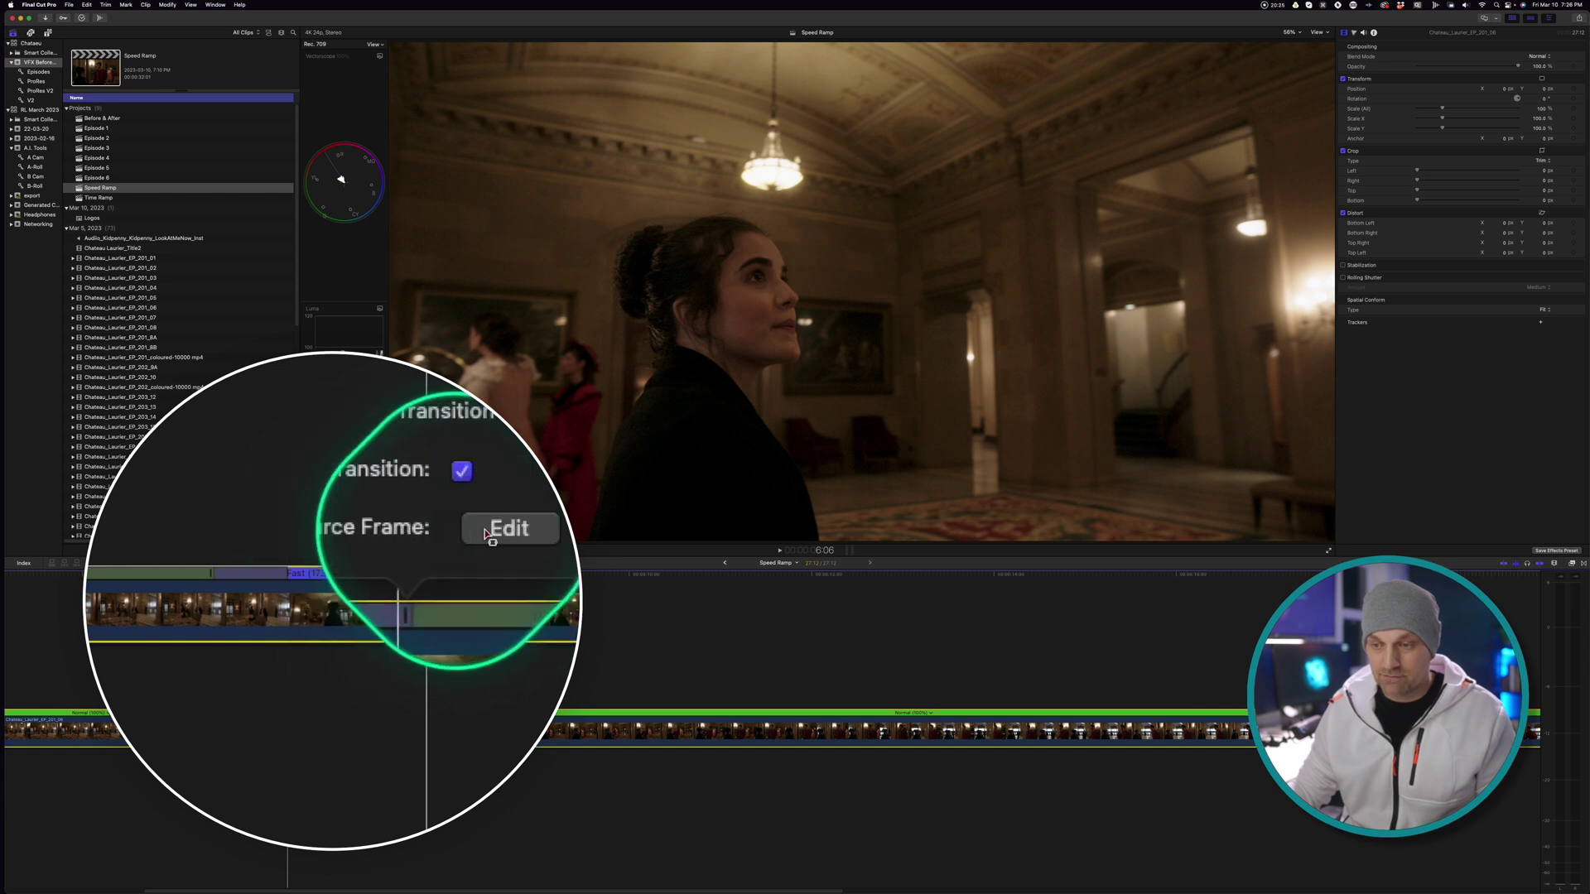
left_click(467, 540)
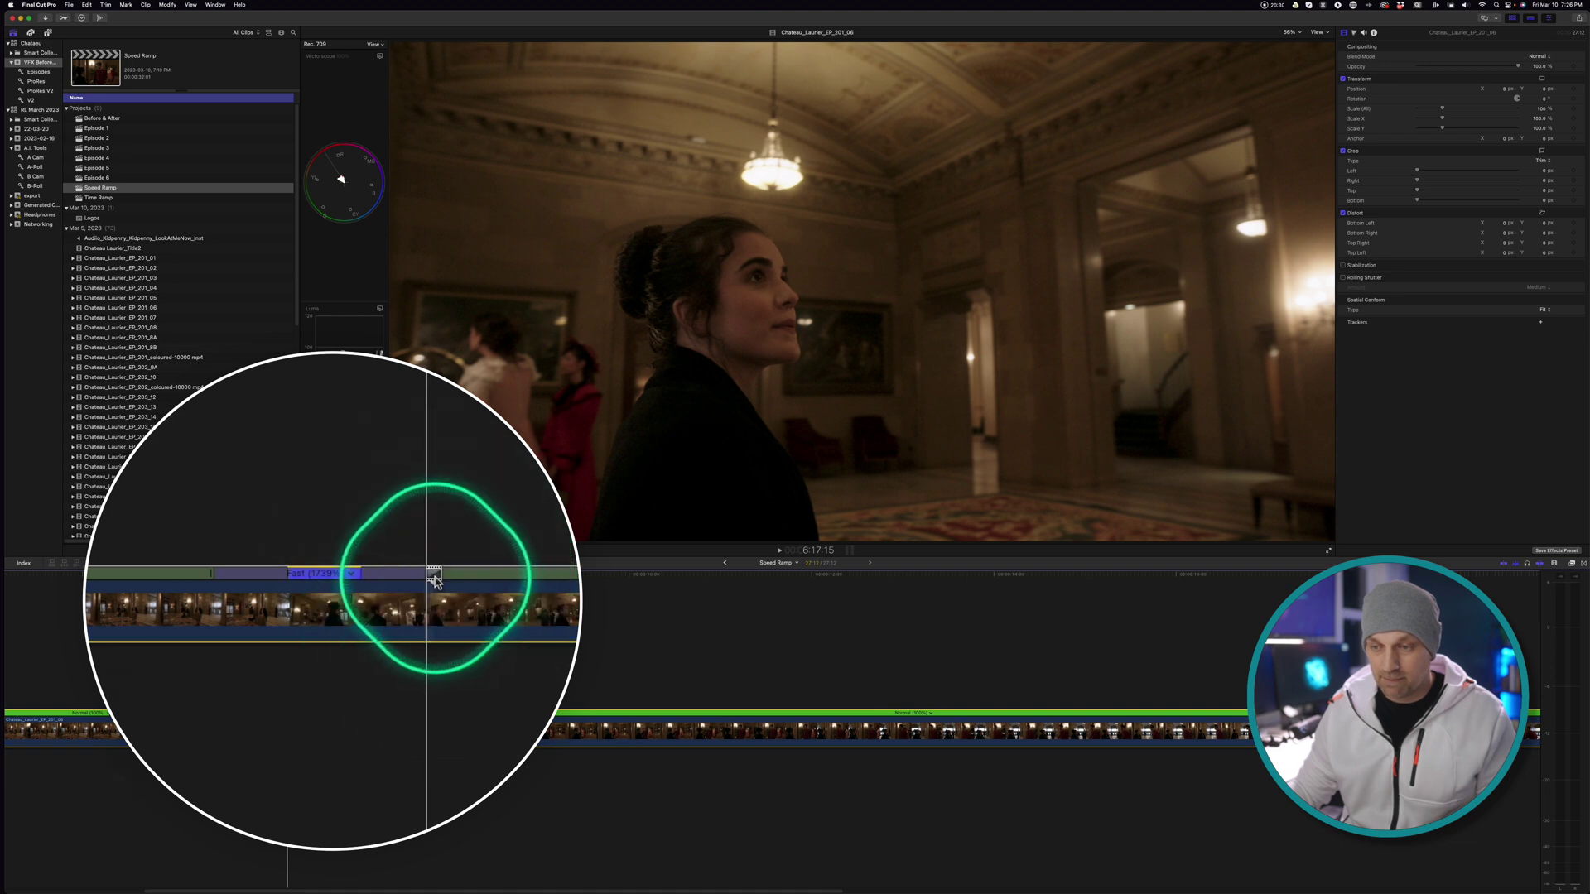
left_click_drag(434, 577, 533, 586)
key("super+7")
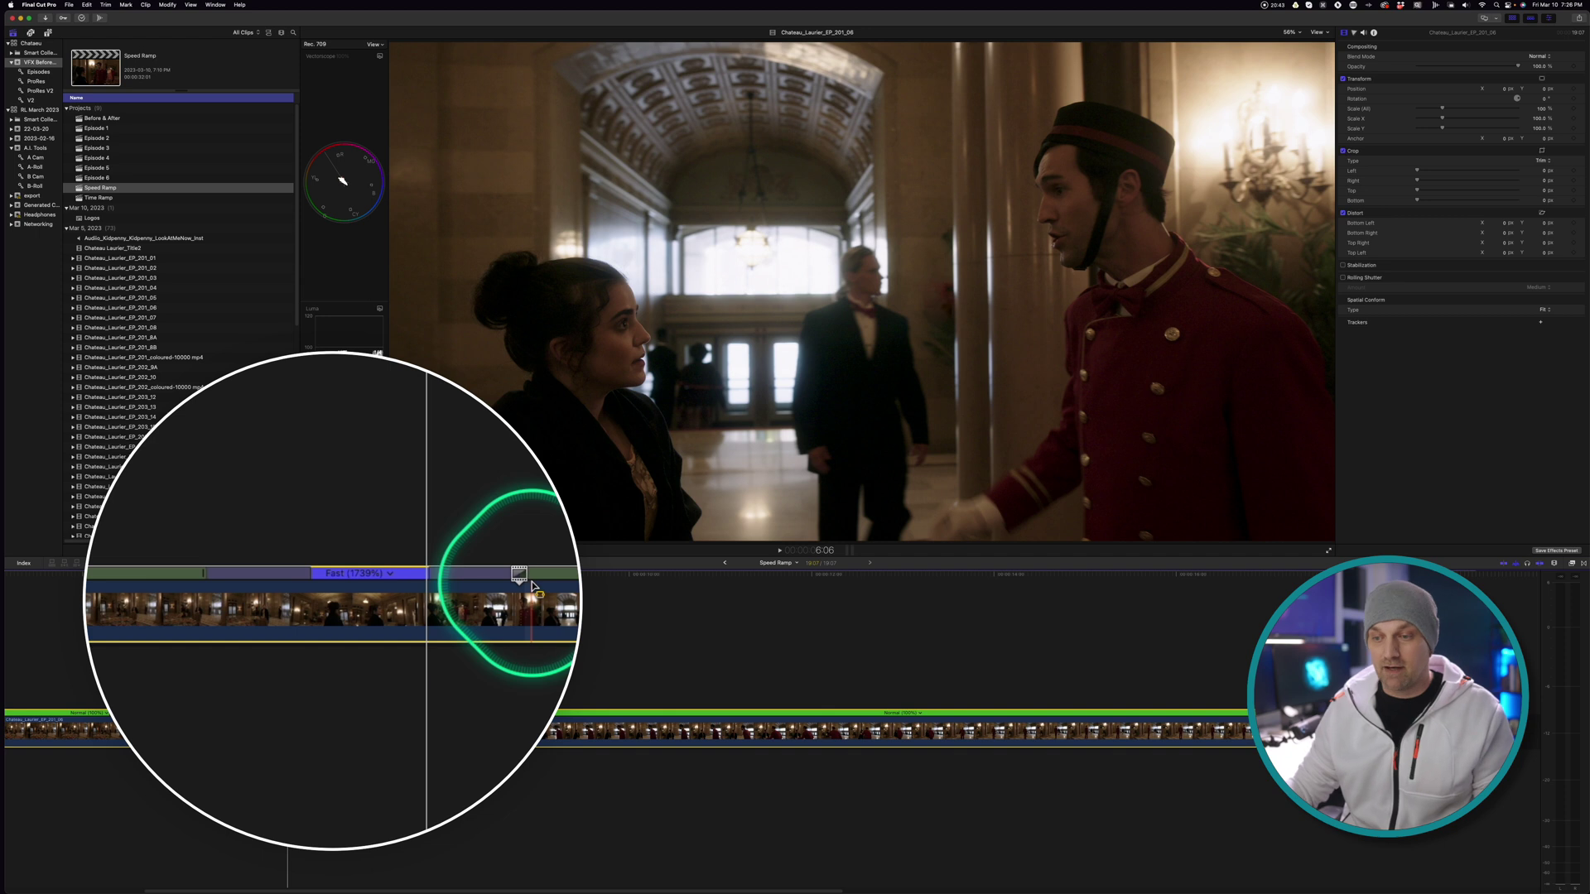
Shift the ramp's starting transition source frame earlier.
double_click(204, 574)
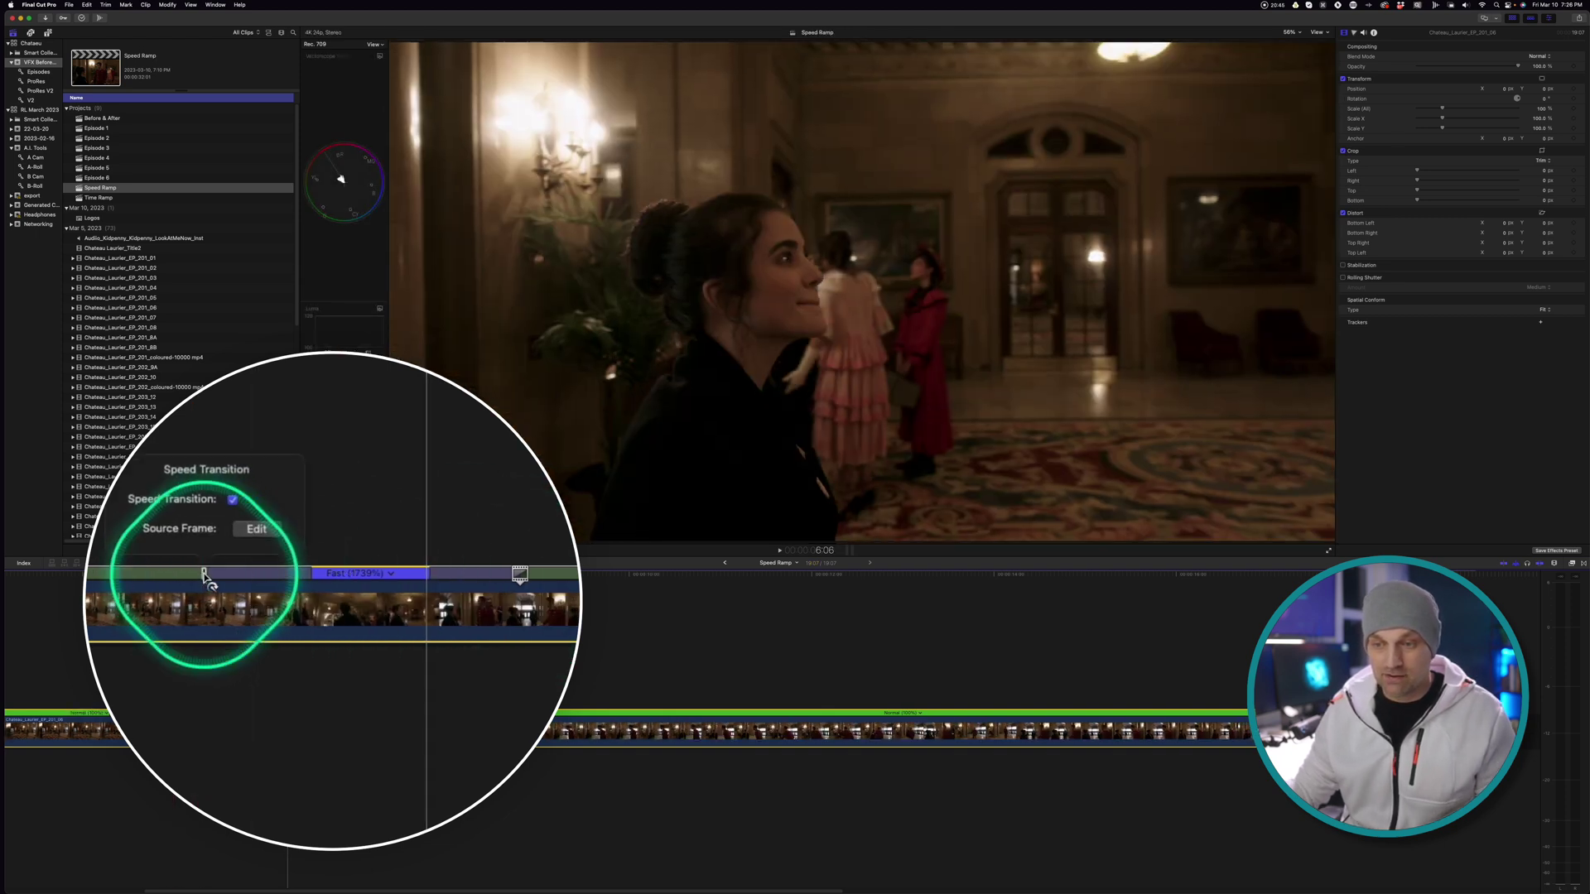
left_click(256, 529)
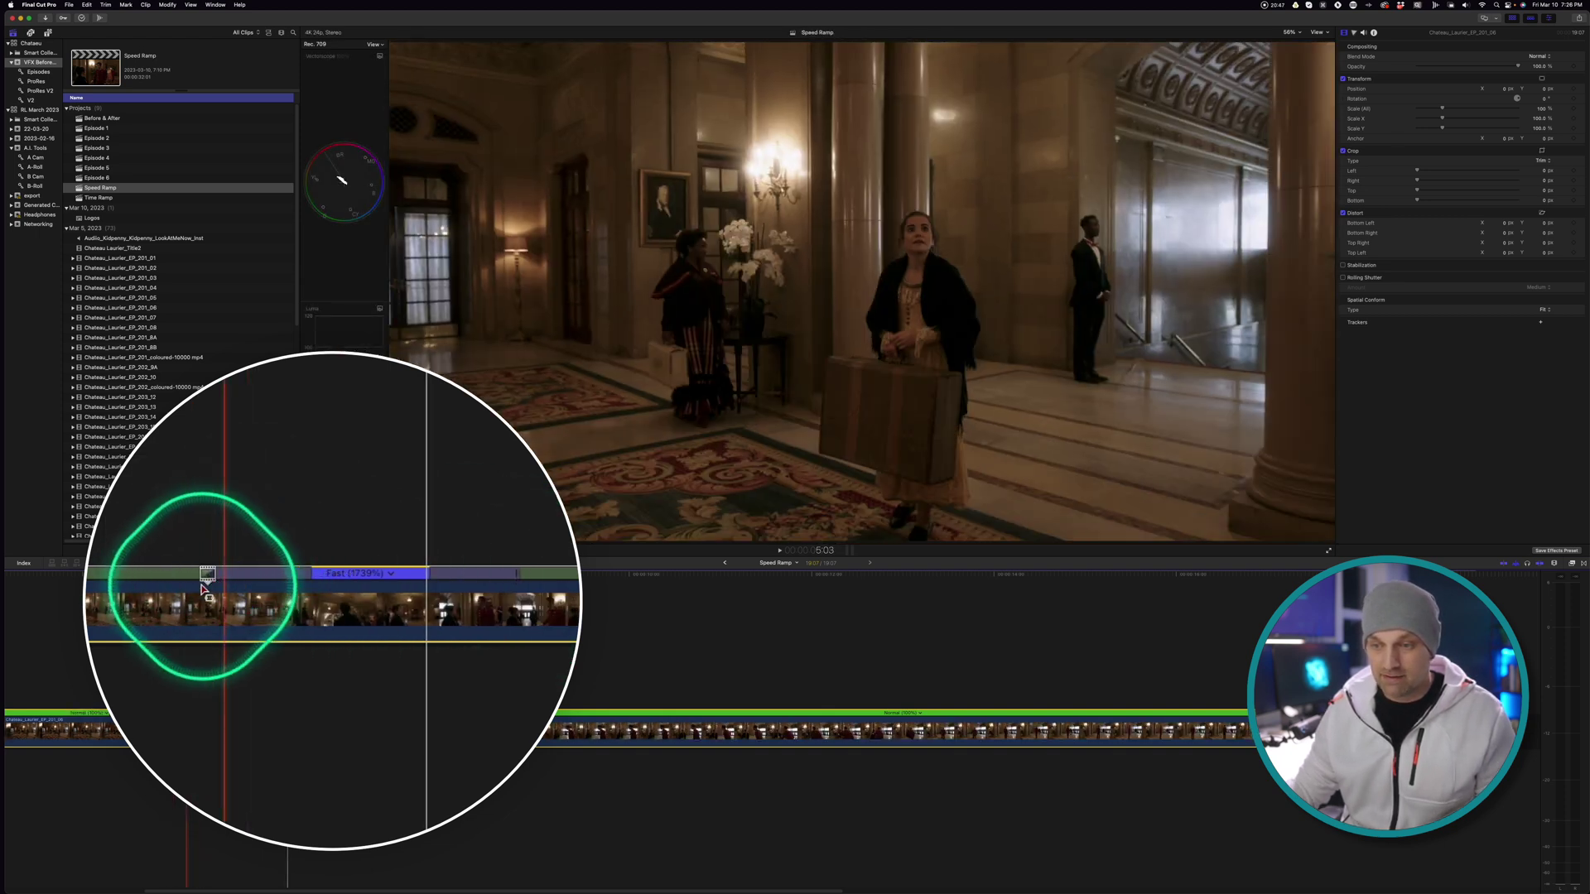
key("super+7")
left_click_drag(205, 588, 161, 580)
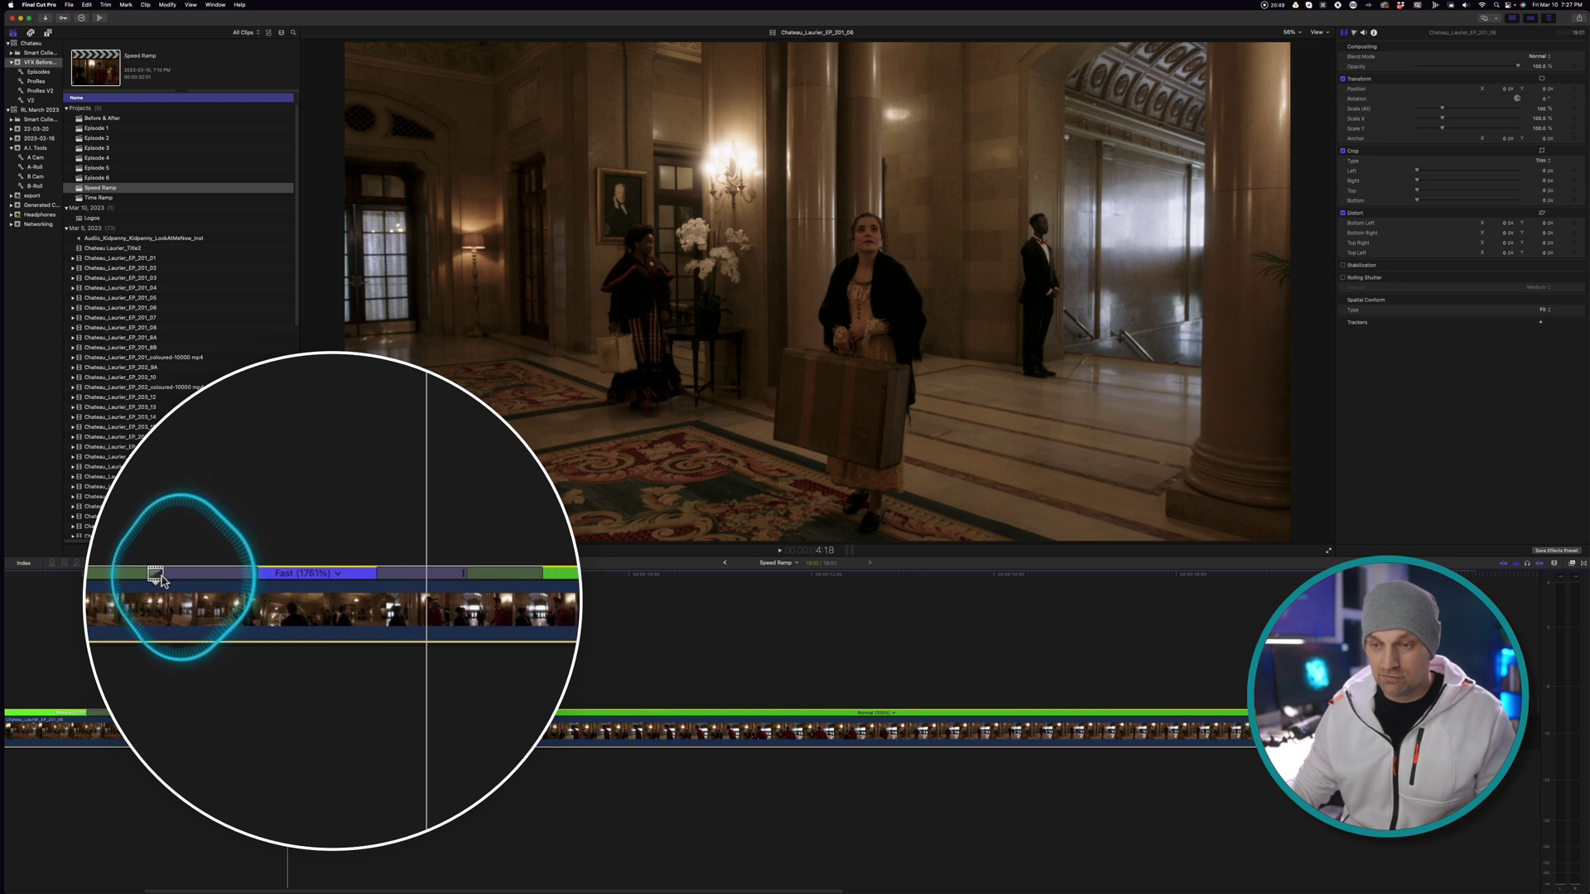
key("super+7")
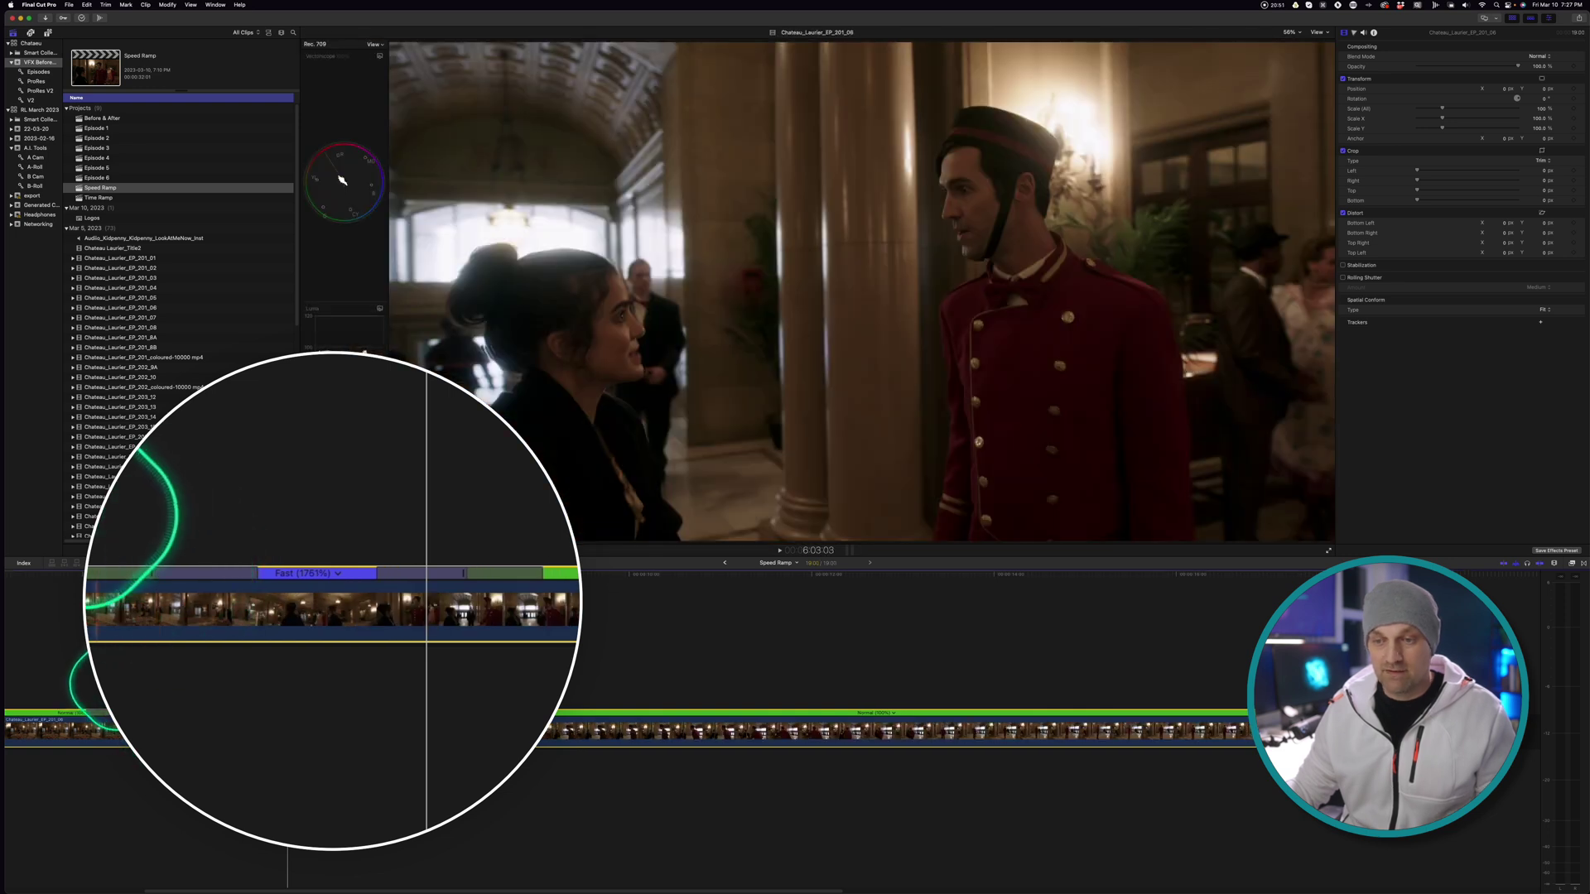
Replay the ramp and reposition the ending transition's source frame again.
key("space")
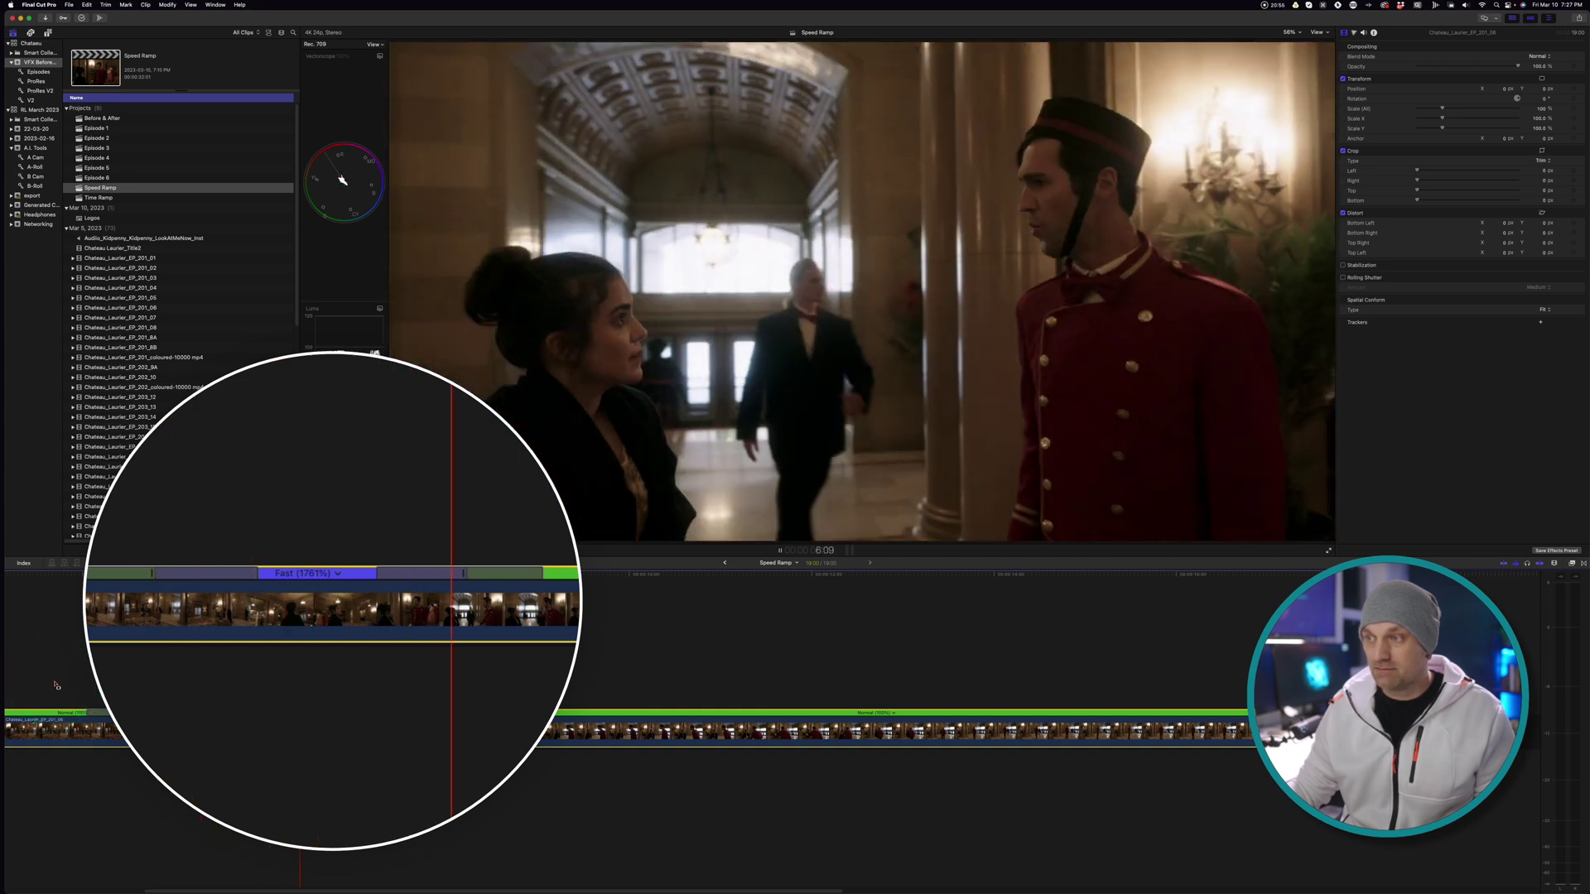
key("space")
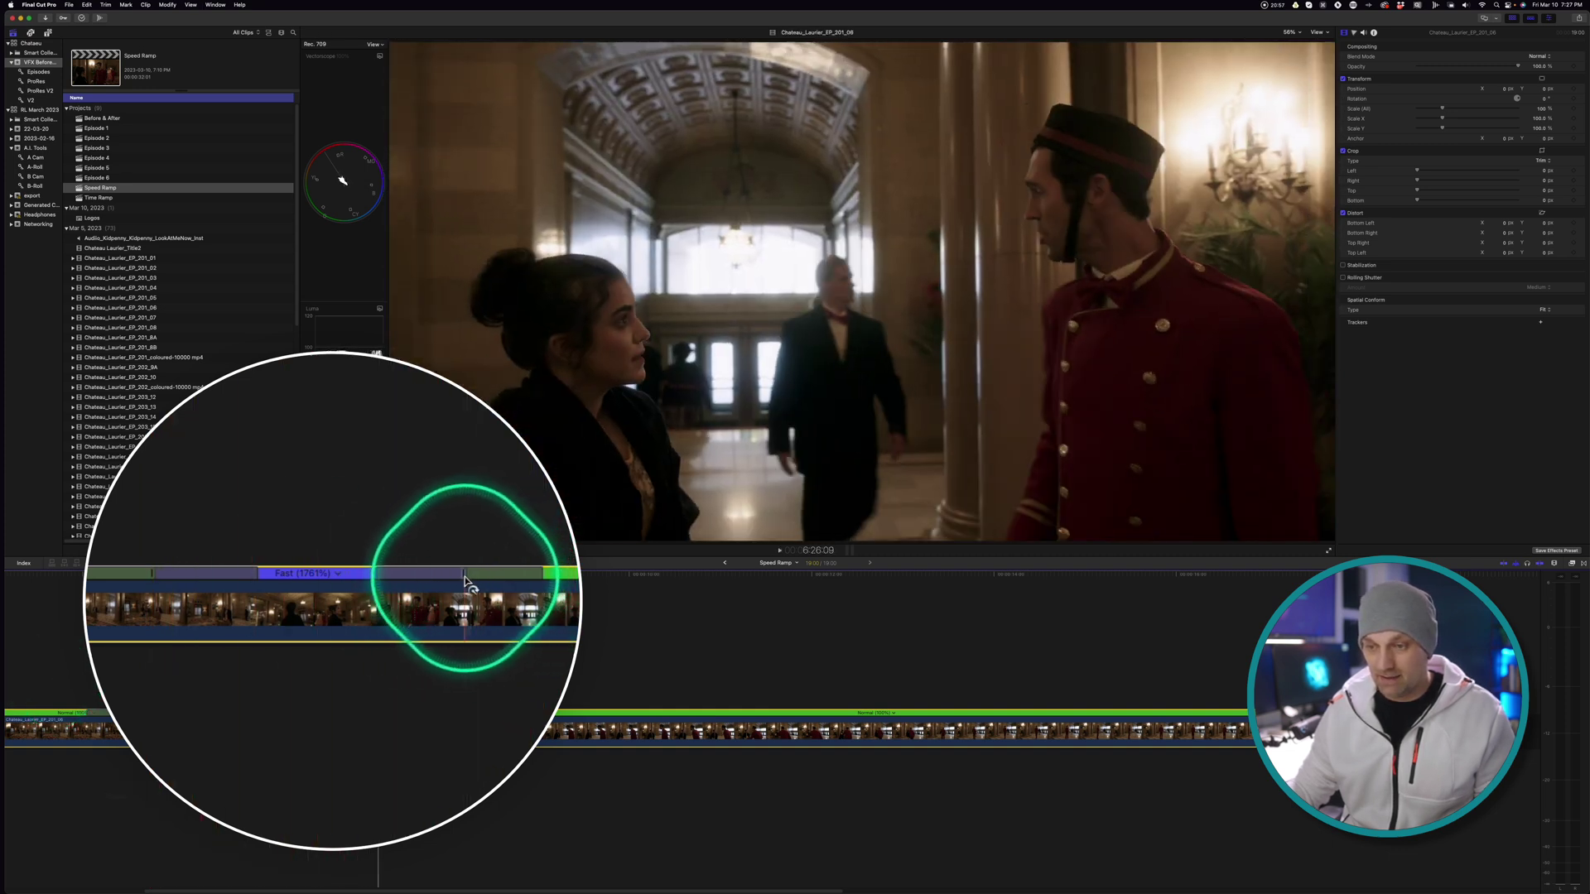
double_click(465, 576)
left_click(518, 534)
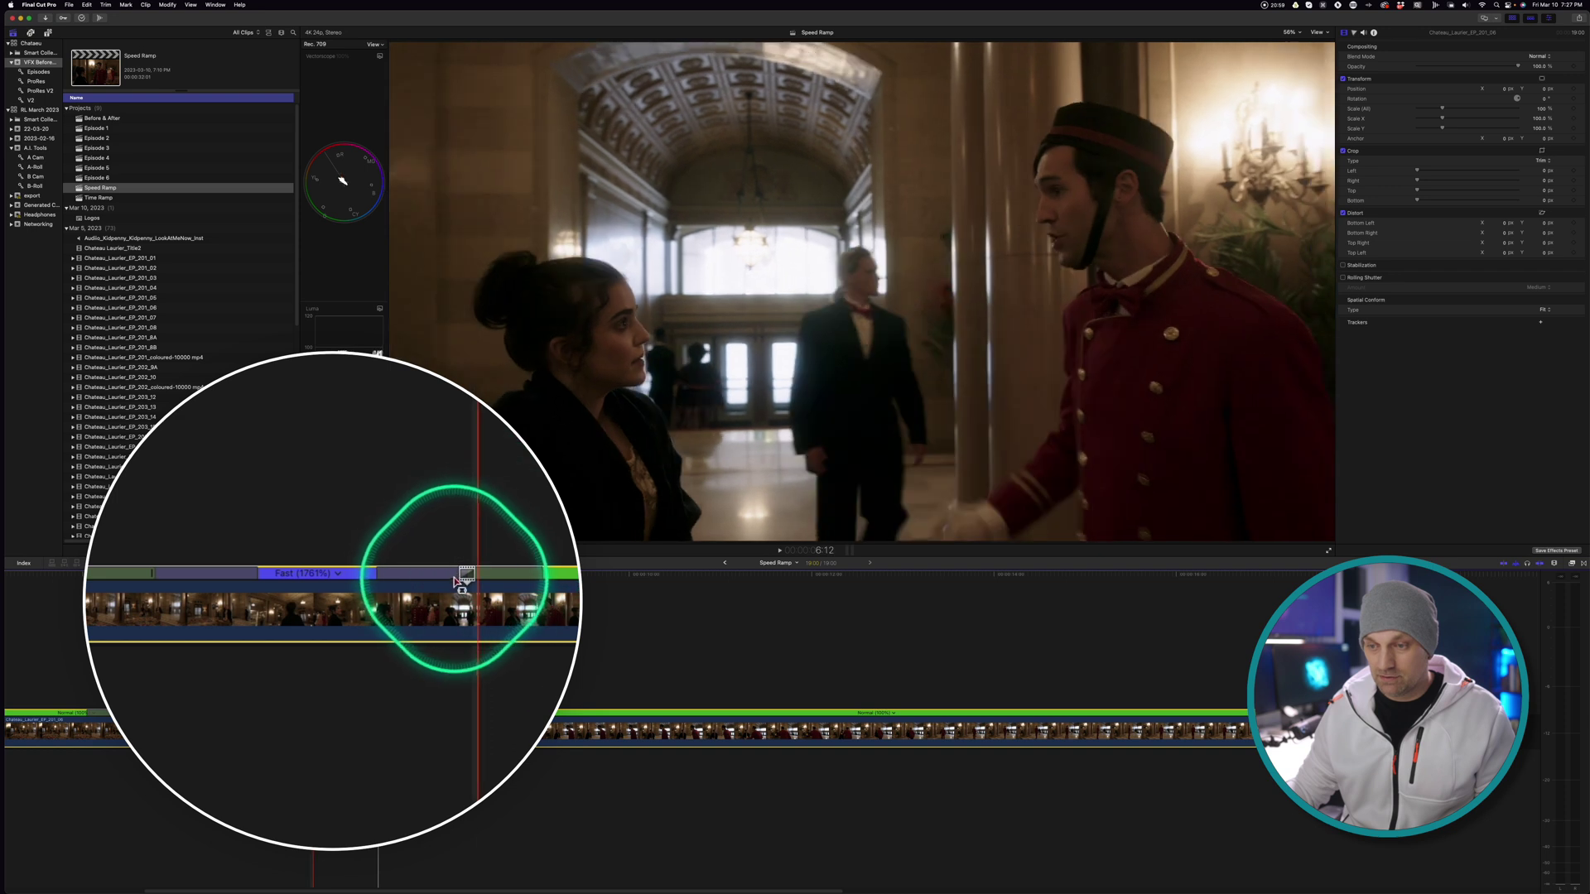
left_click_drag(299, 702, 305, 702)
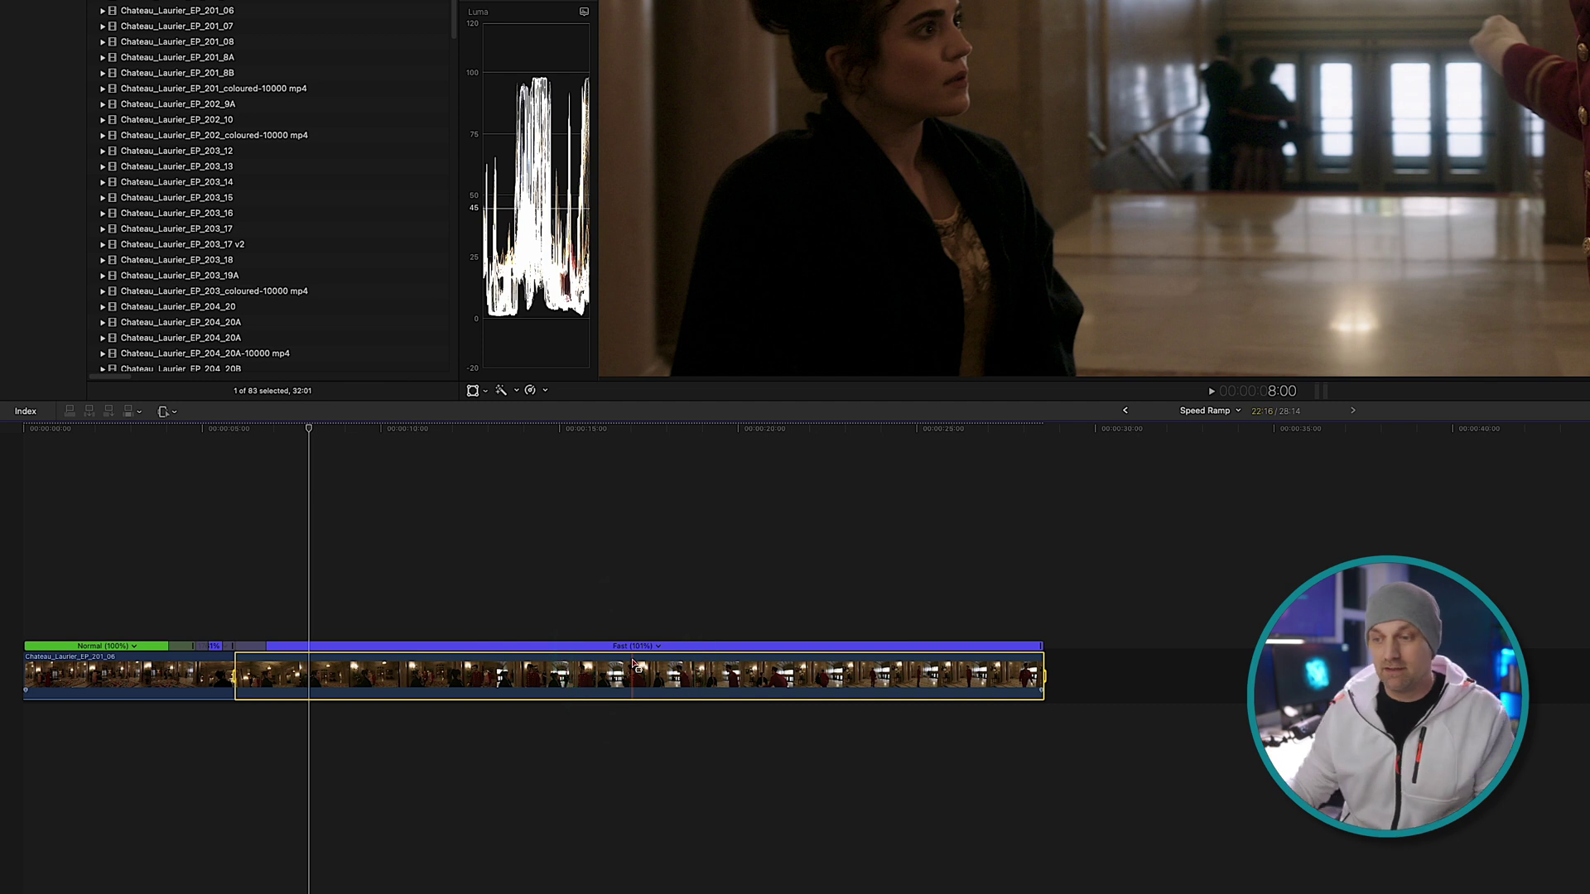
Open Custom speed for the fast section and try its reset, then undo the reset.
left_click(659, 647)
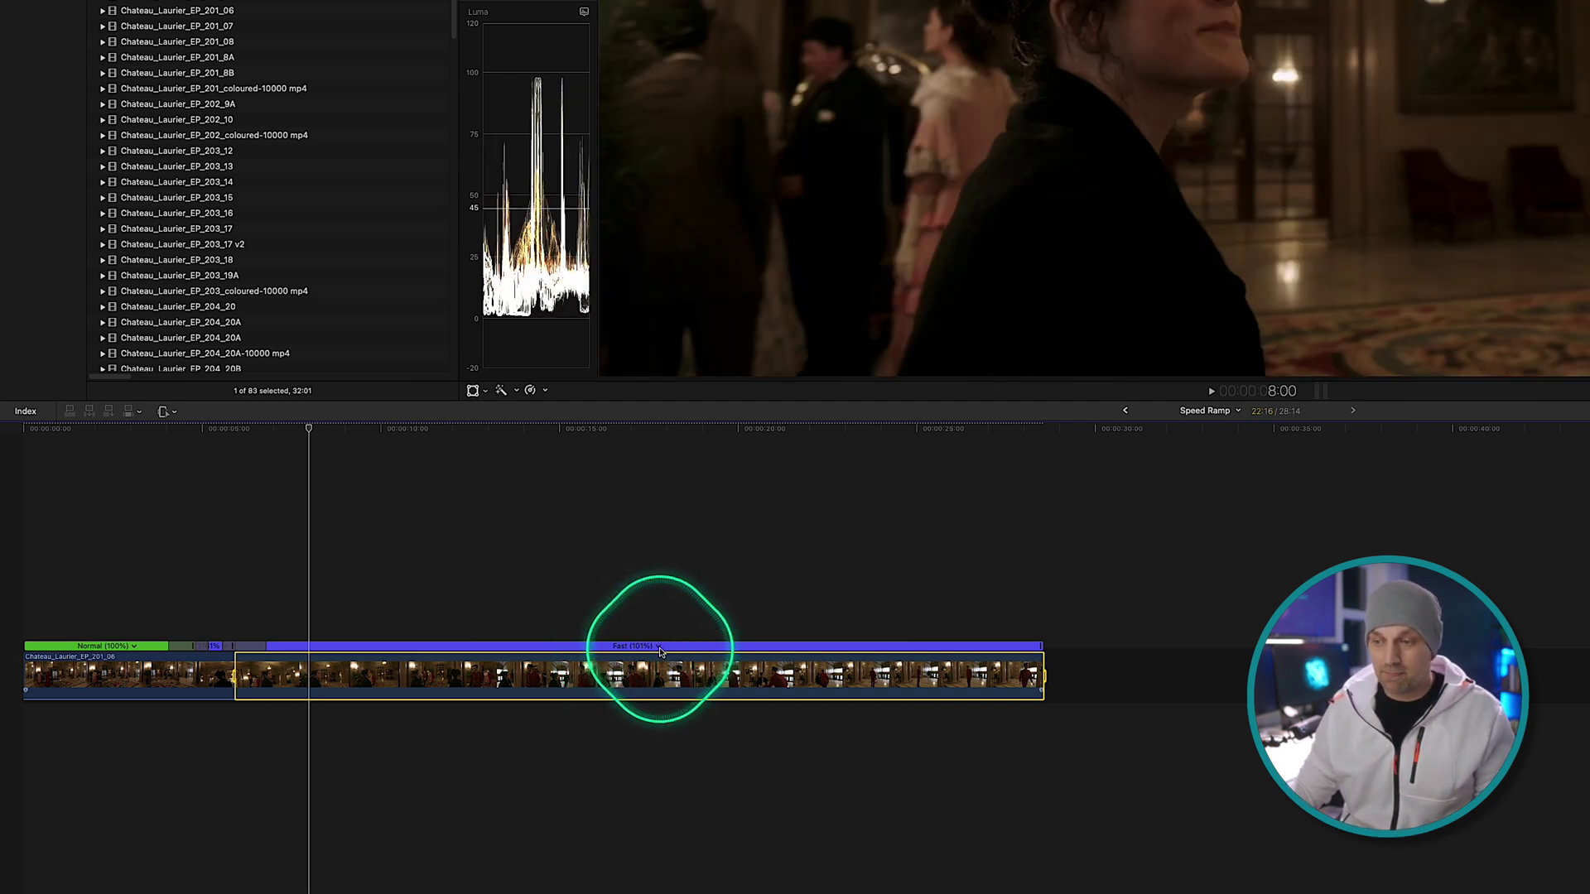
left_click(695, 689)
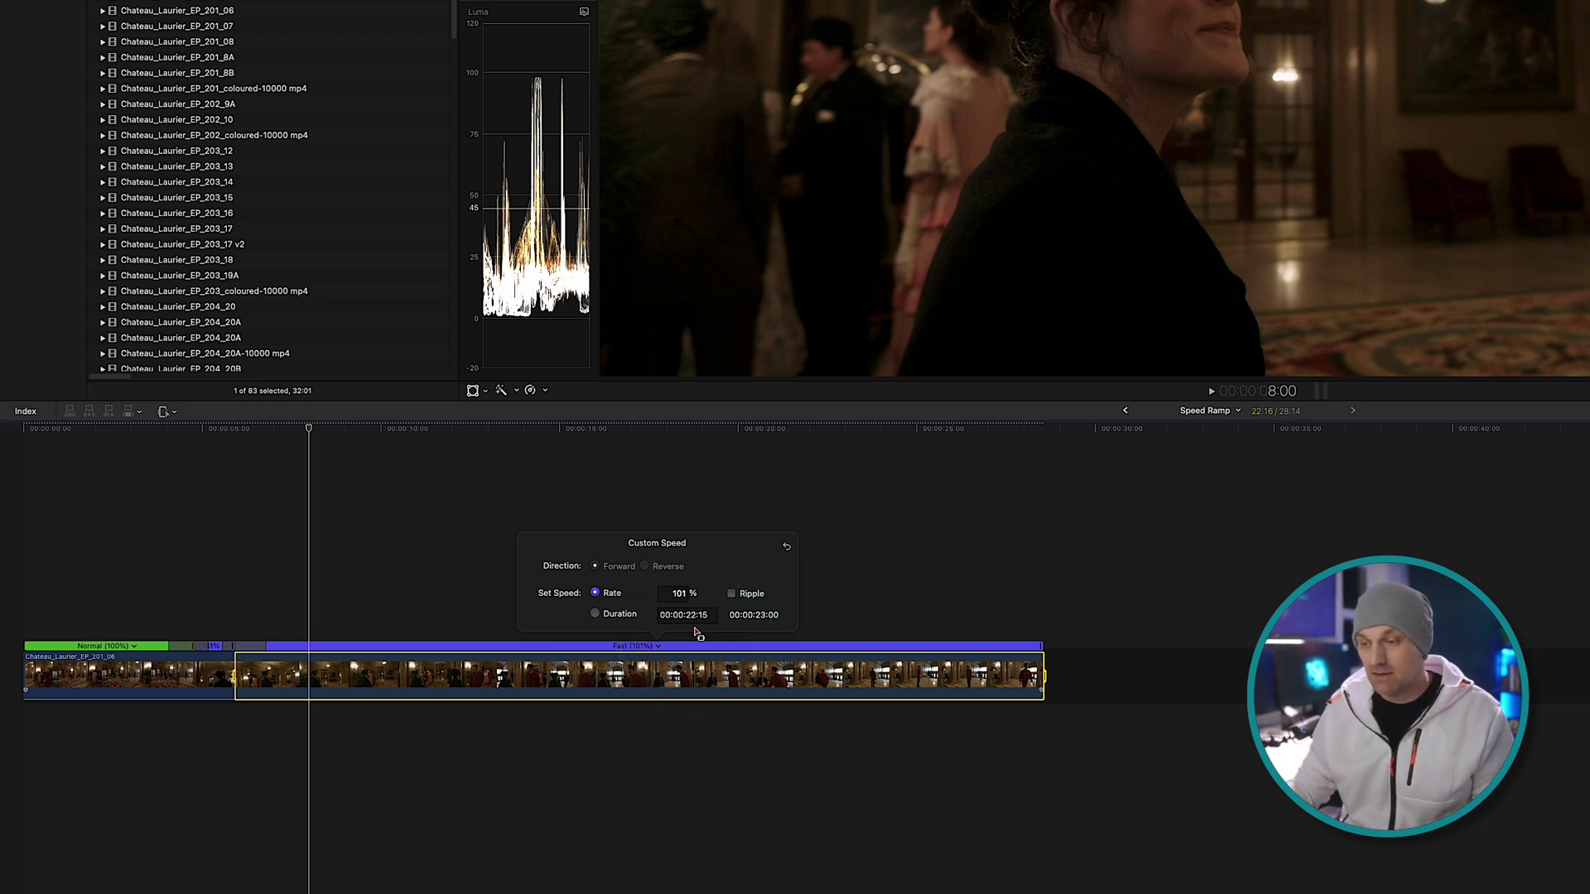
left_click(787, 549)
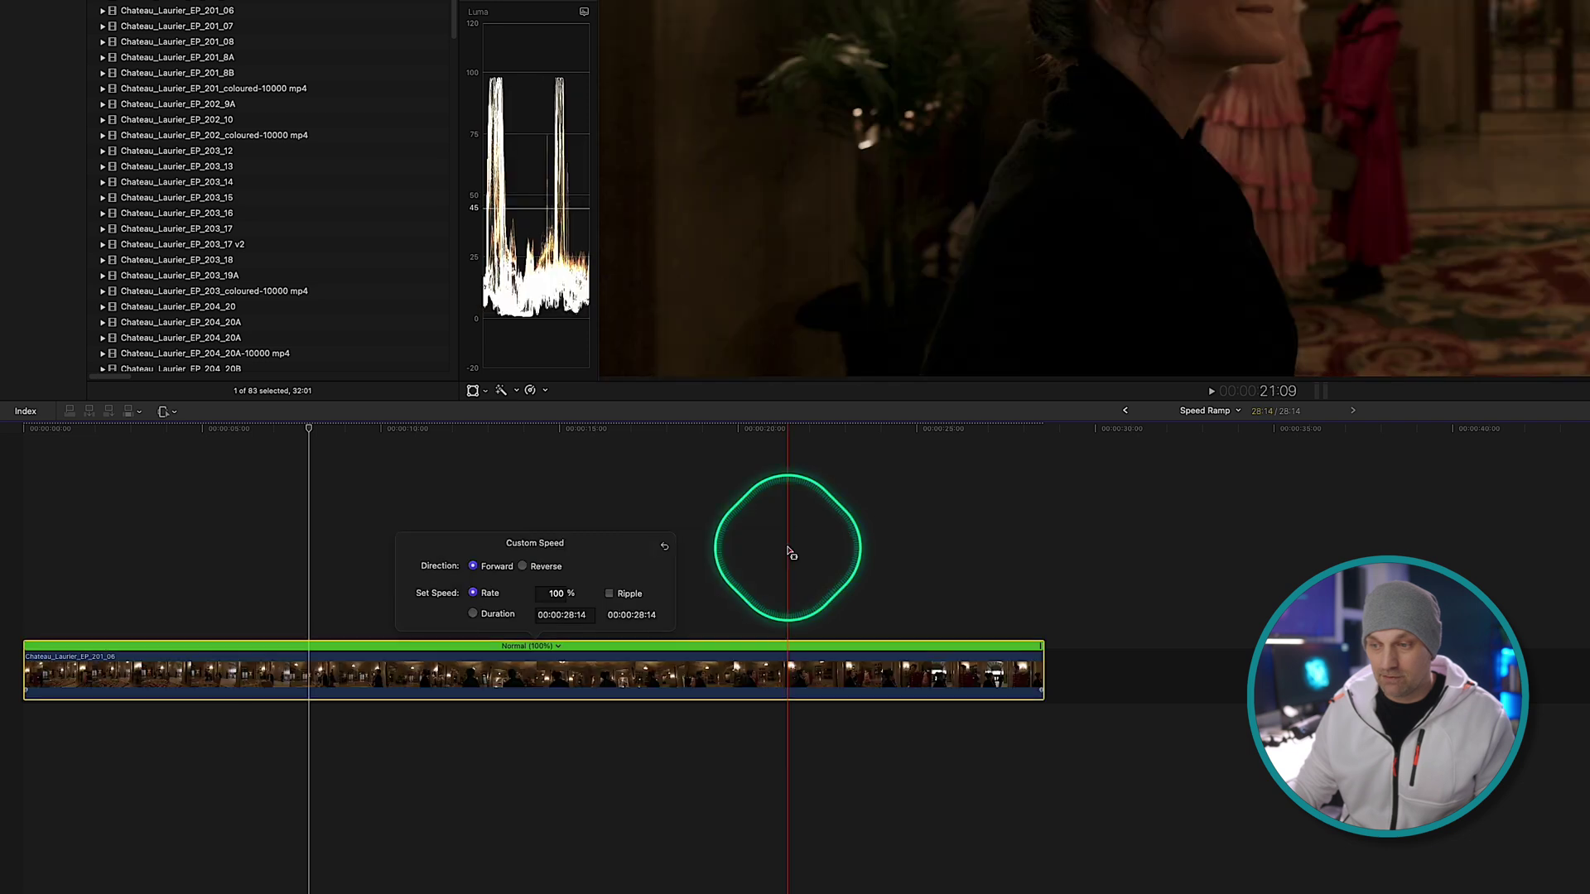
key("super+z")
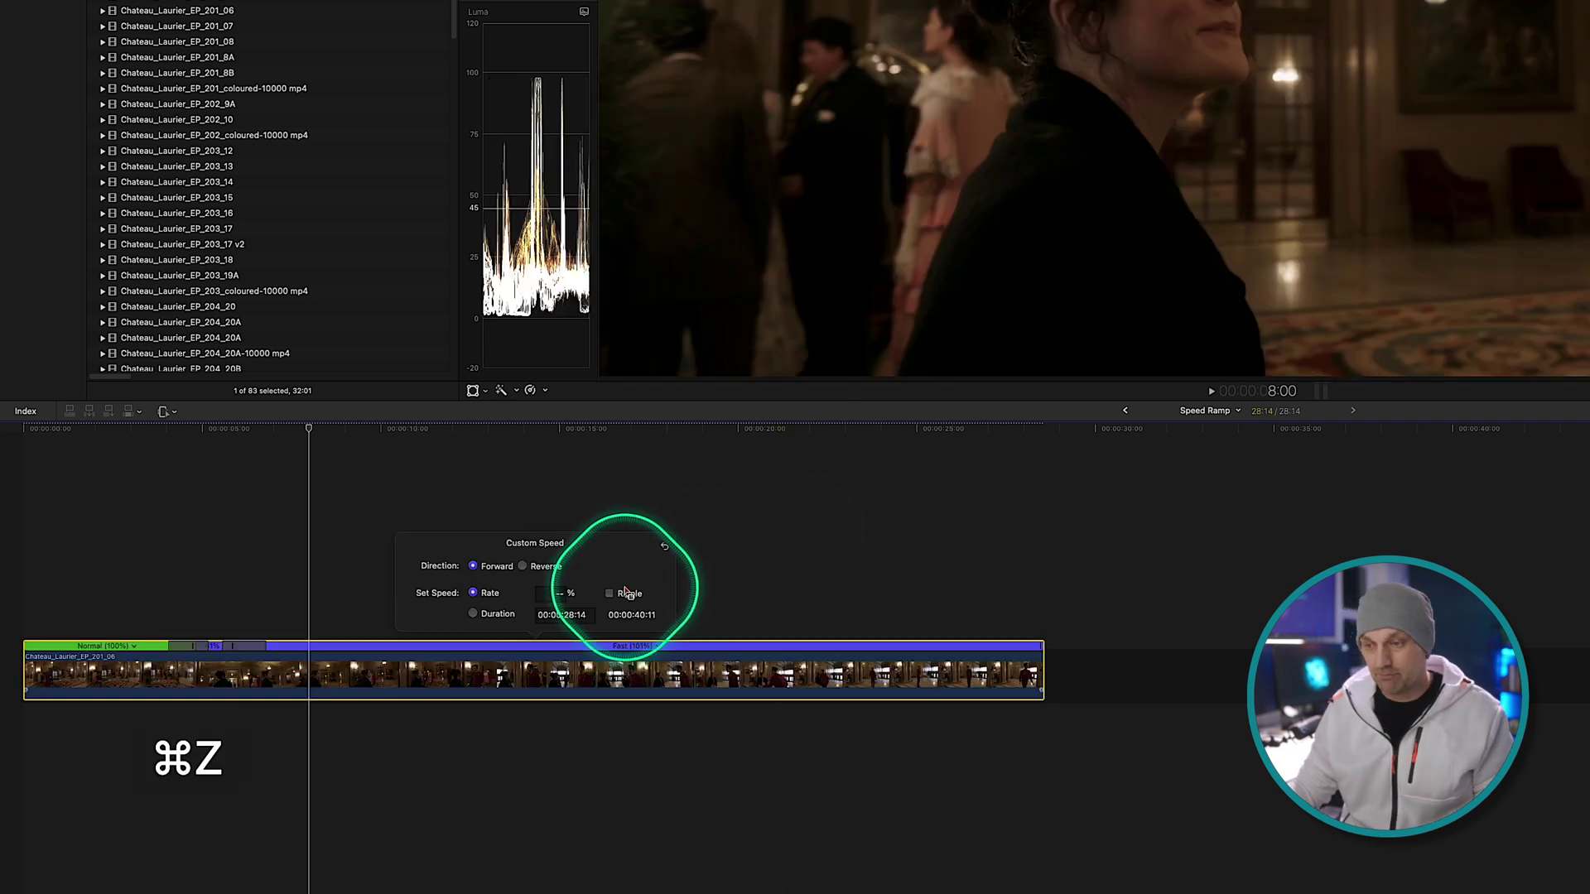
Select the fast section's range and set it to Normal (100%).
left_click(657, 646)
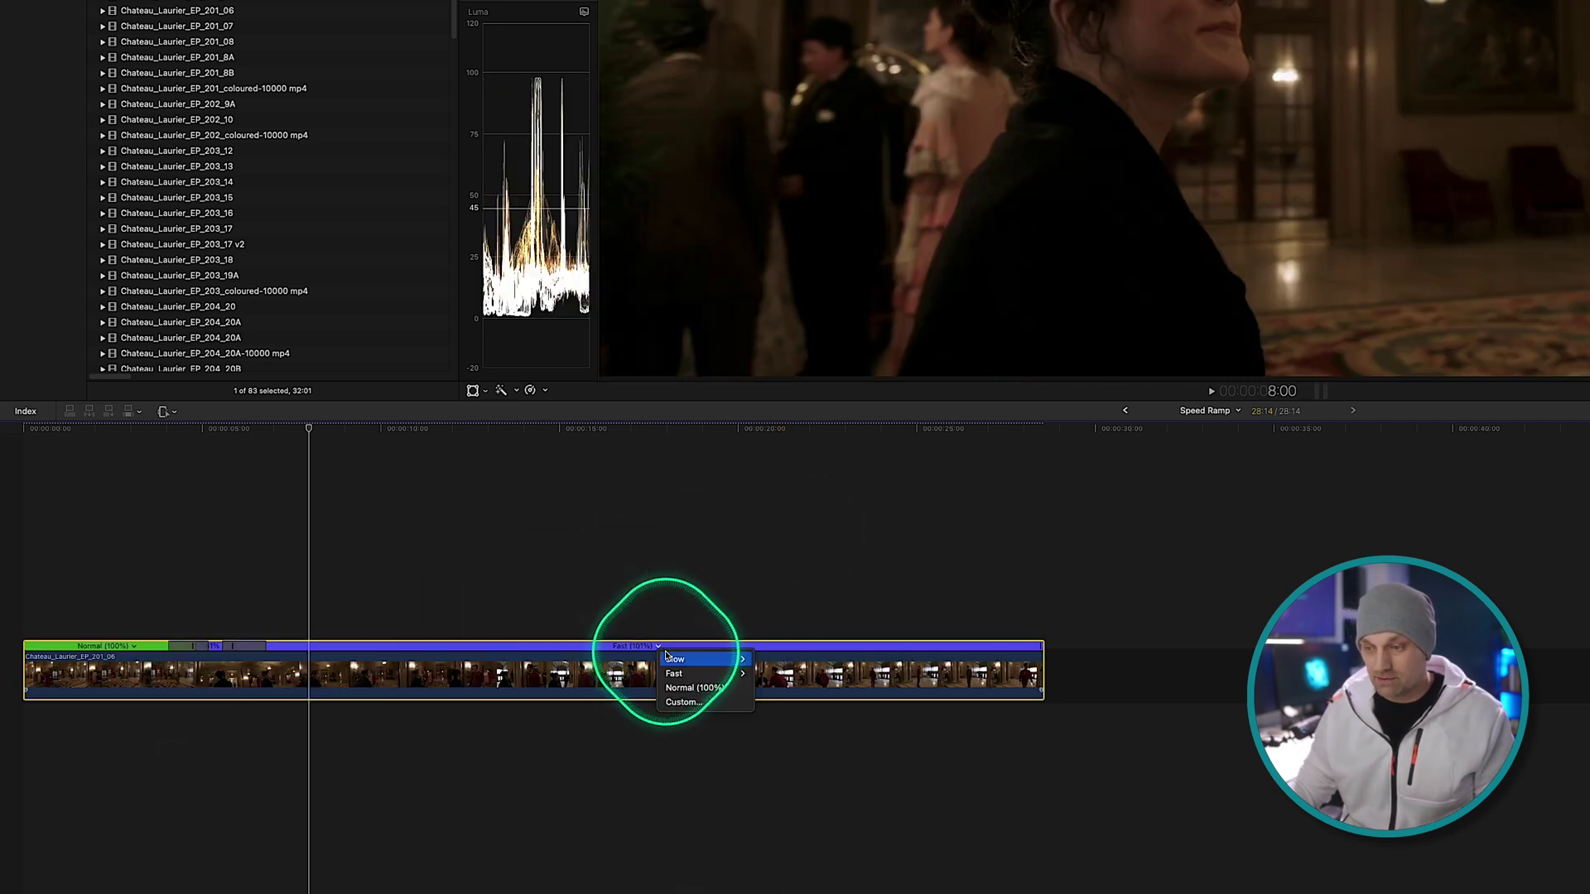
left_click(632, 629)
left_click(646, 647)
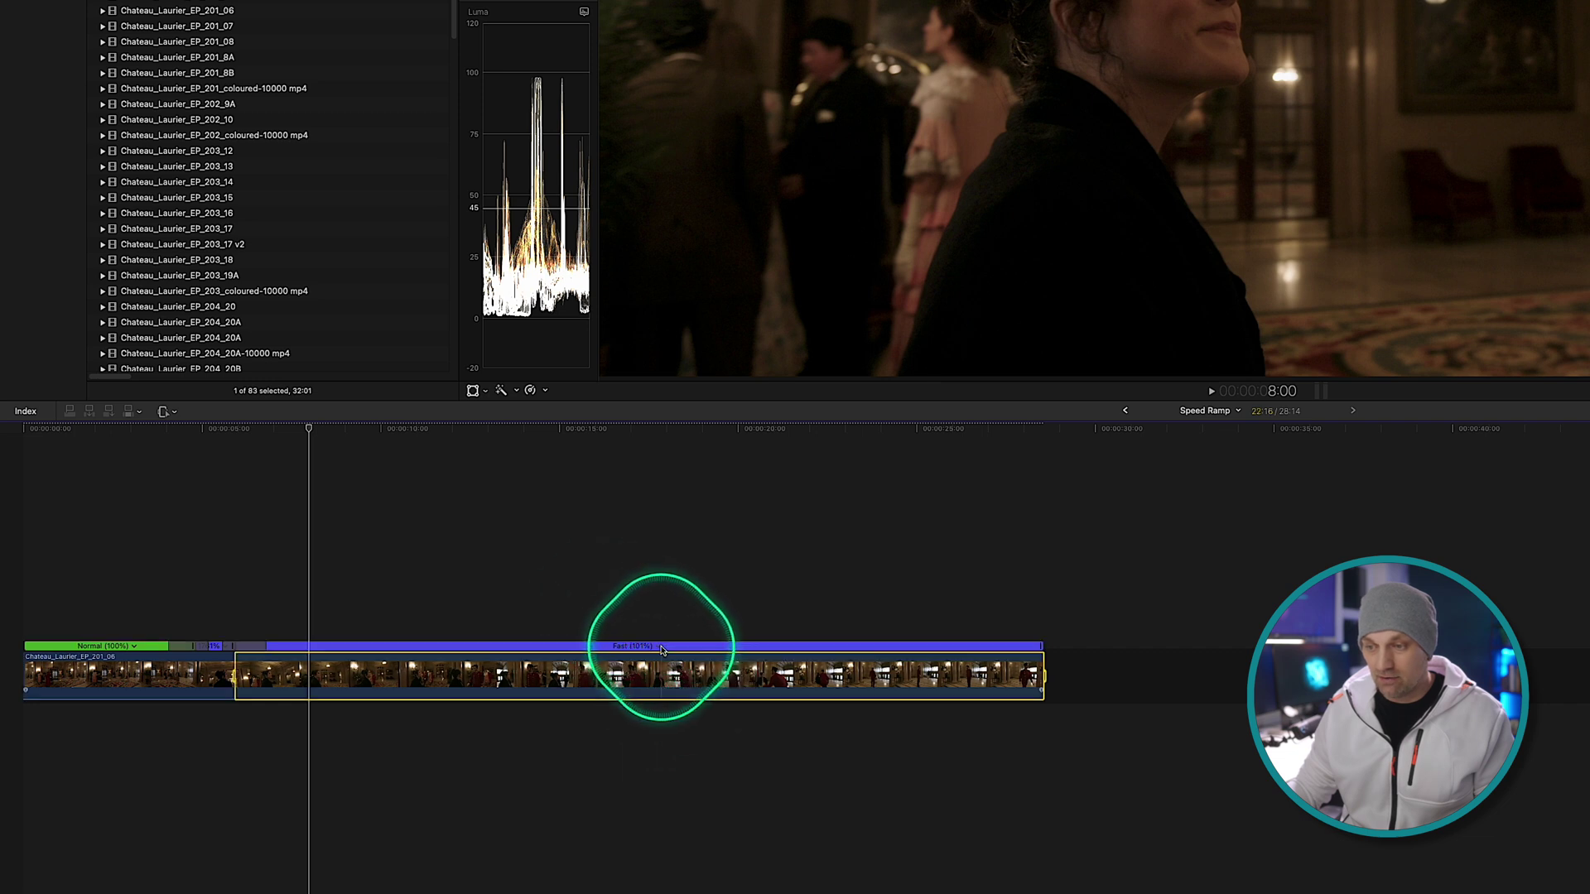
left_click(657, 647)
left_click(683, 688)
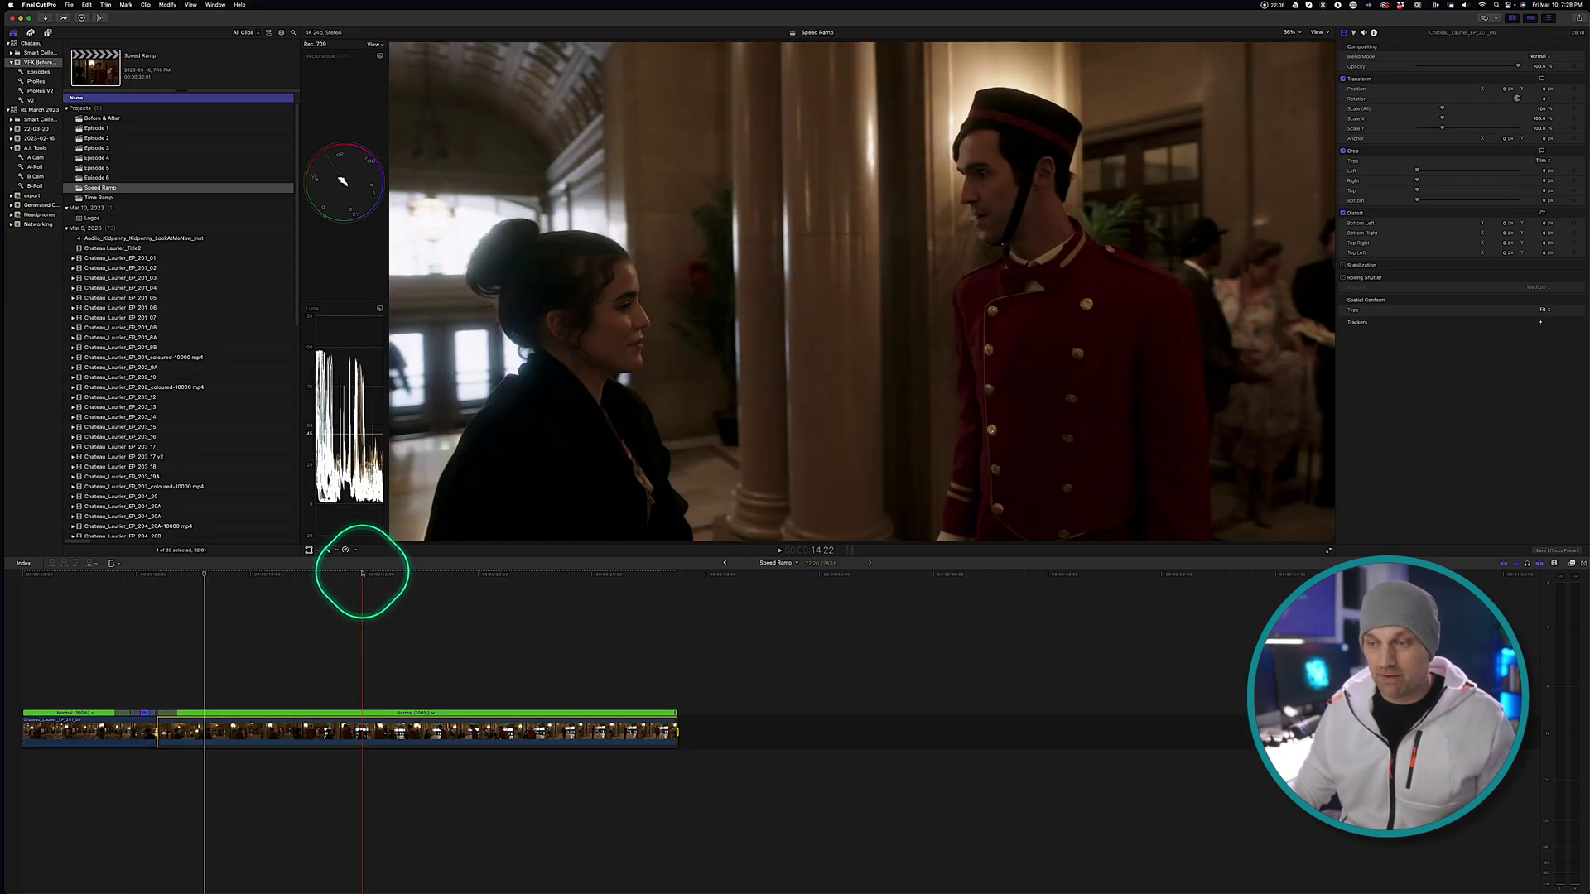
Insert a freeze frame of the lobby clip at about 11 seconds into the storyline.
left_click(354, 551)
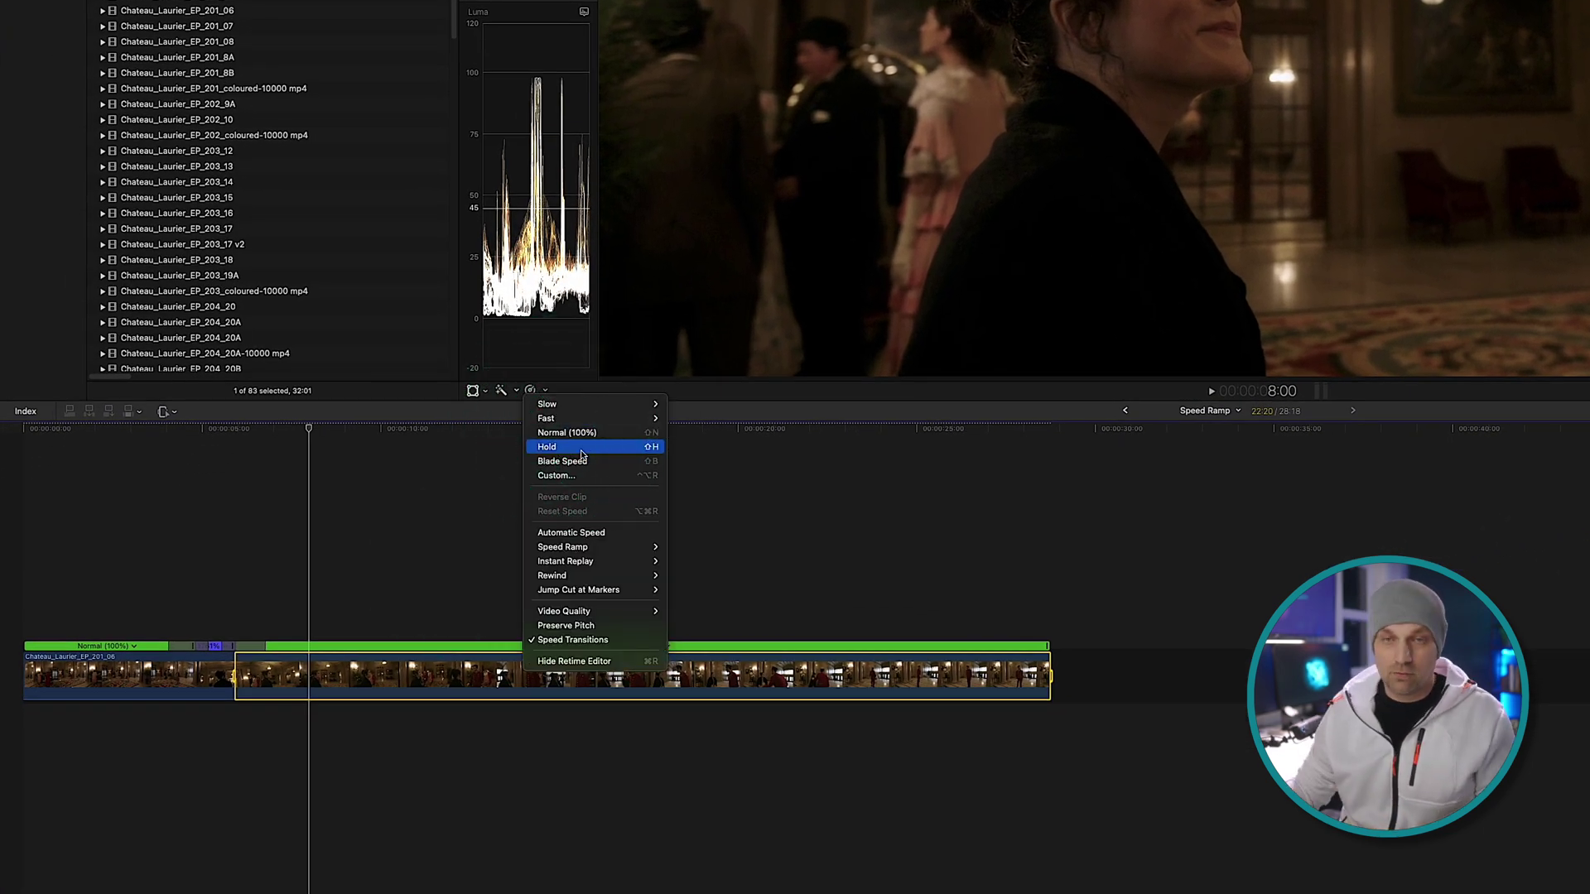
left_click(447, 607)
left_click(438, 428)
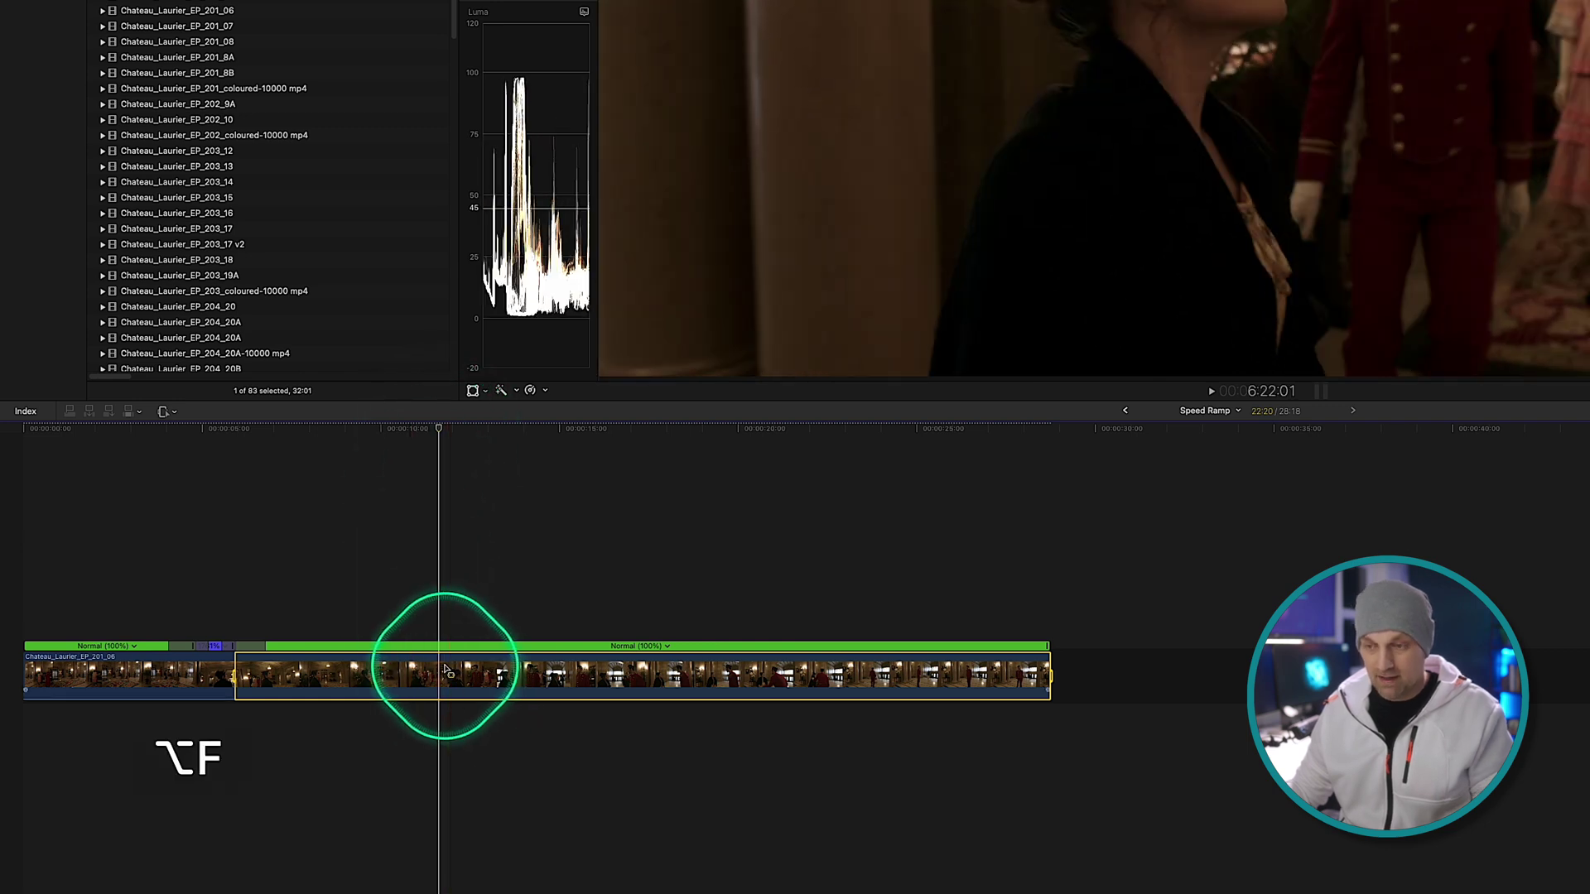
mouse_move(507, 663)
left_mouse_down()
mouse_move(501, 633)
mouse_move(491, 648)
mouse_move(507, 668)
mouse_move(485, 679)
left_mouse_up()
key("super+7")
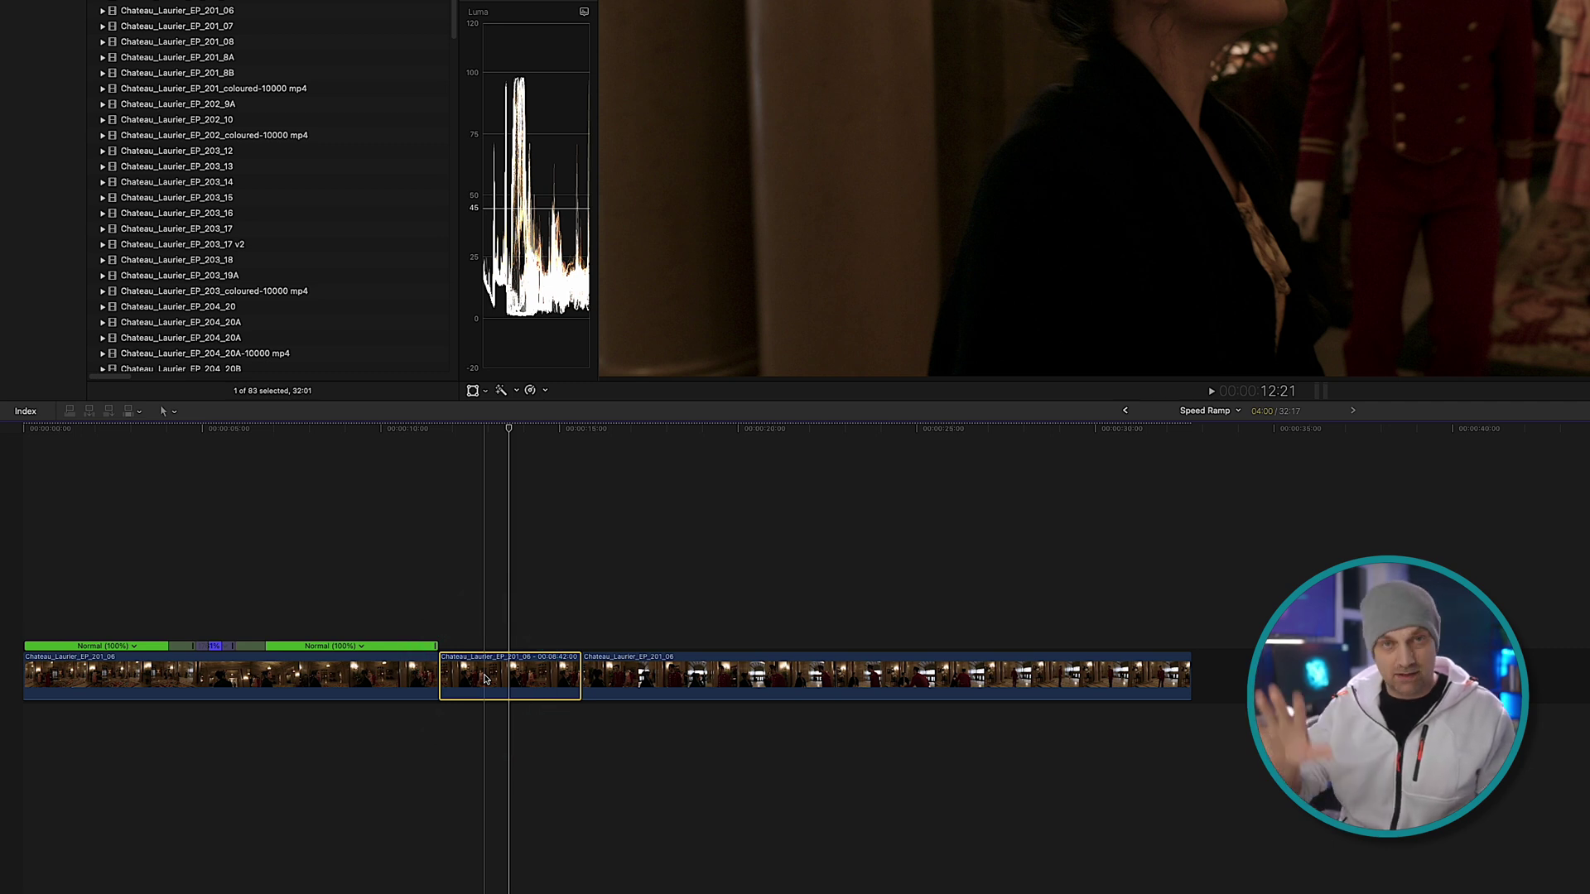
Undo the freeze frame and add a Hold to the lobby clip at about 10 seconds.
key("super+z")
left_click_drag(425, 427, 416, 542)
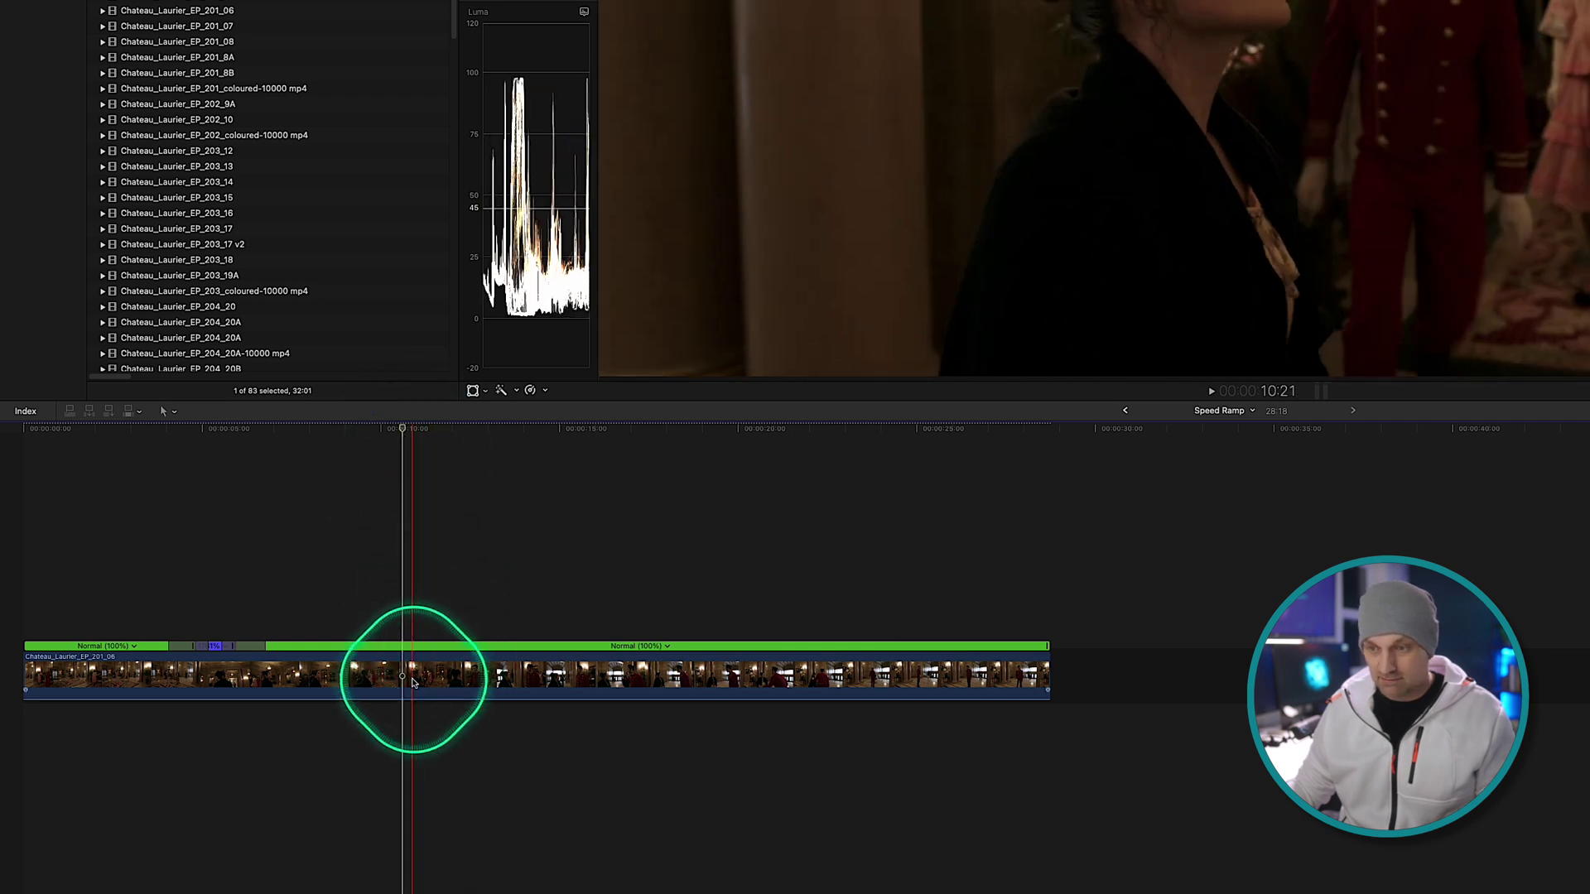
left_click(405, 679)
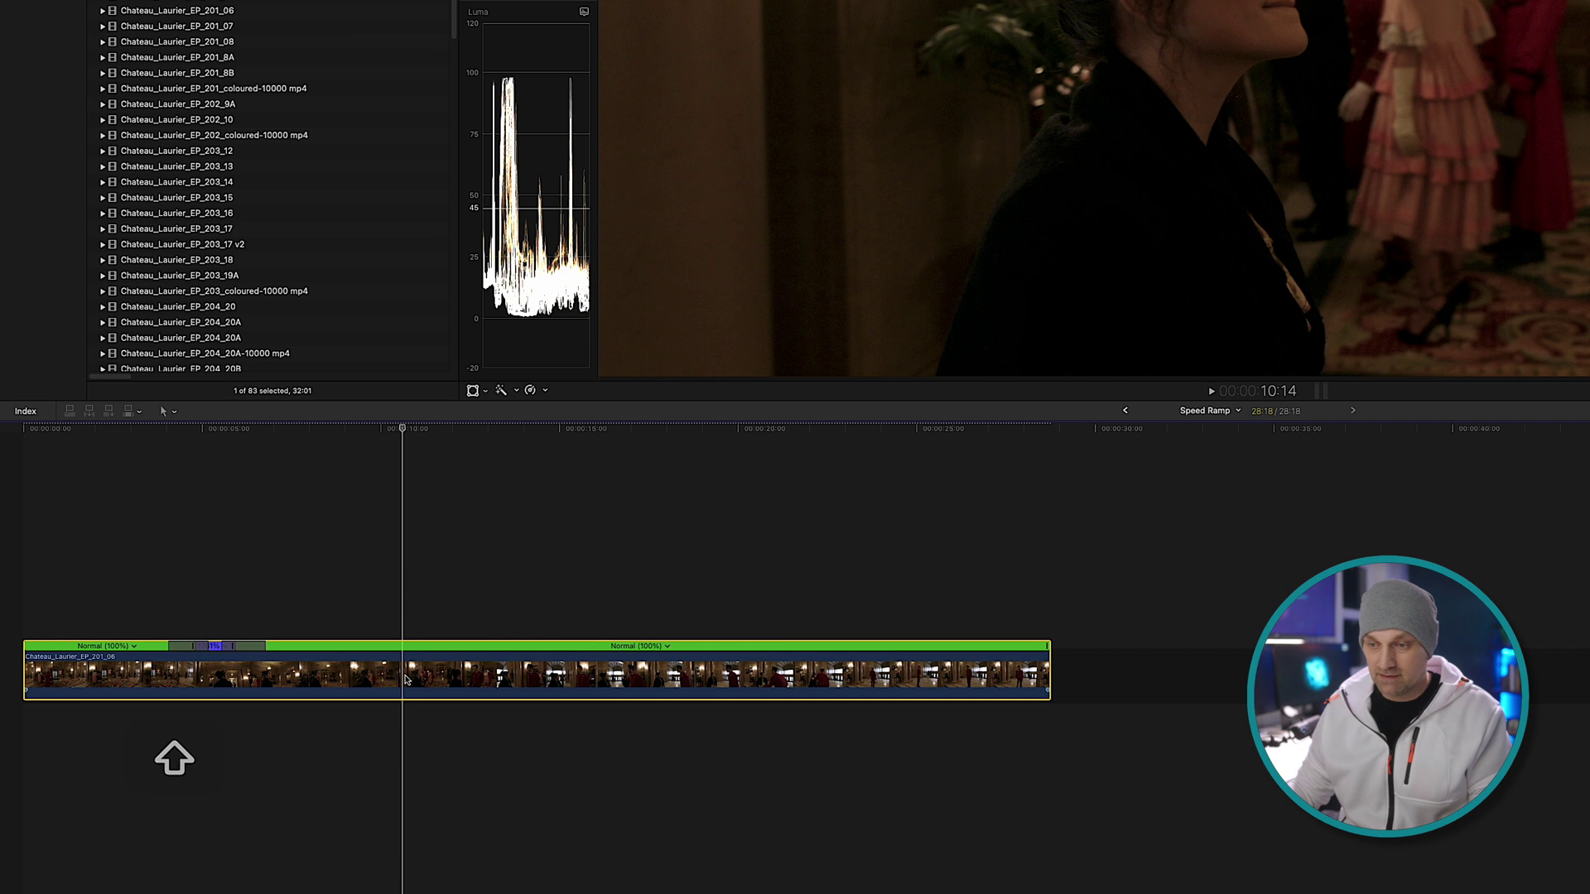
key("shift+h")
Preview the Hold, then drag its right edge to stretch it much longer.
left_click(455, 648)
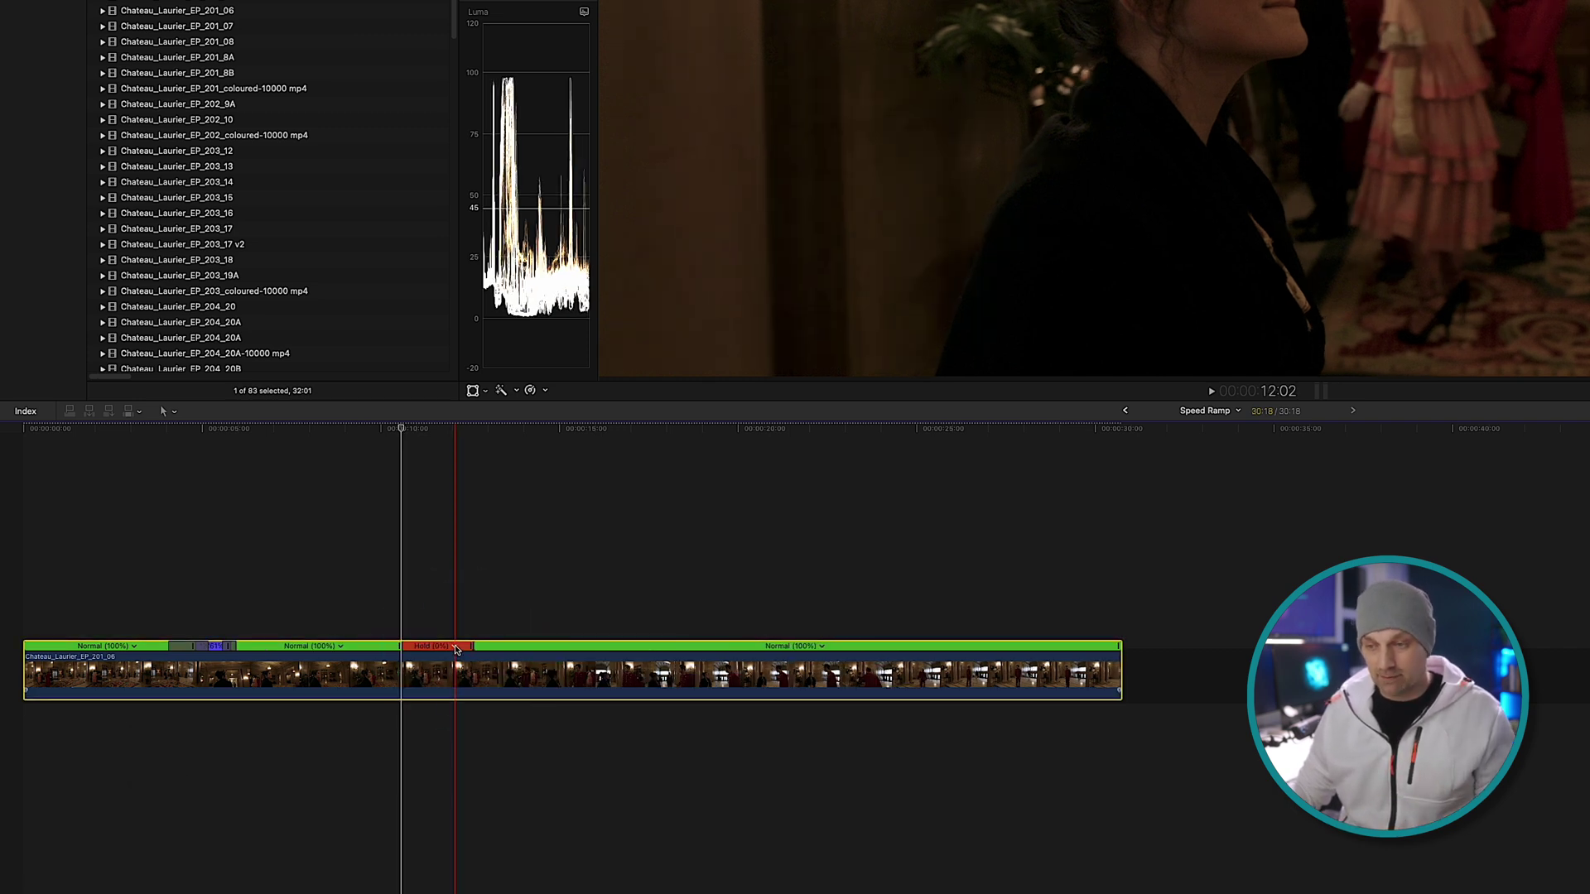
left_click(399, 437)
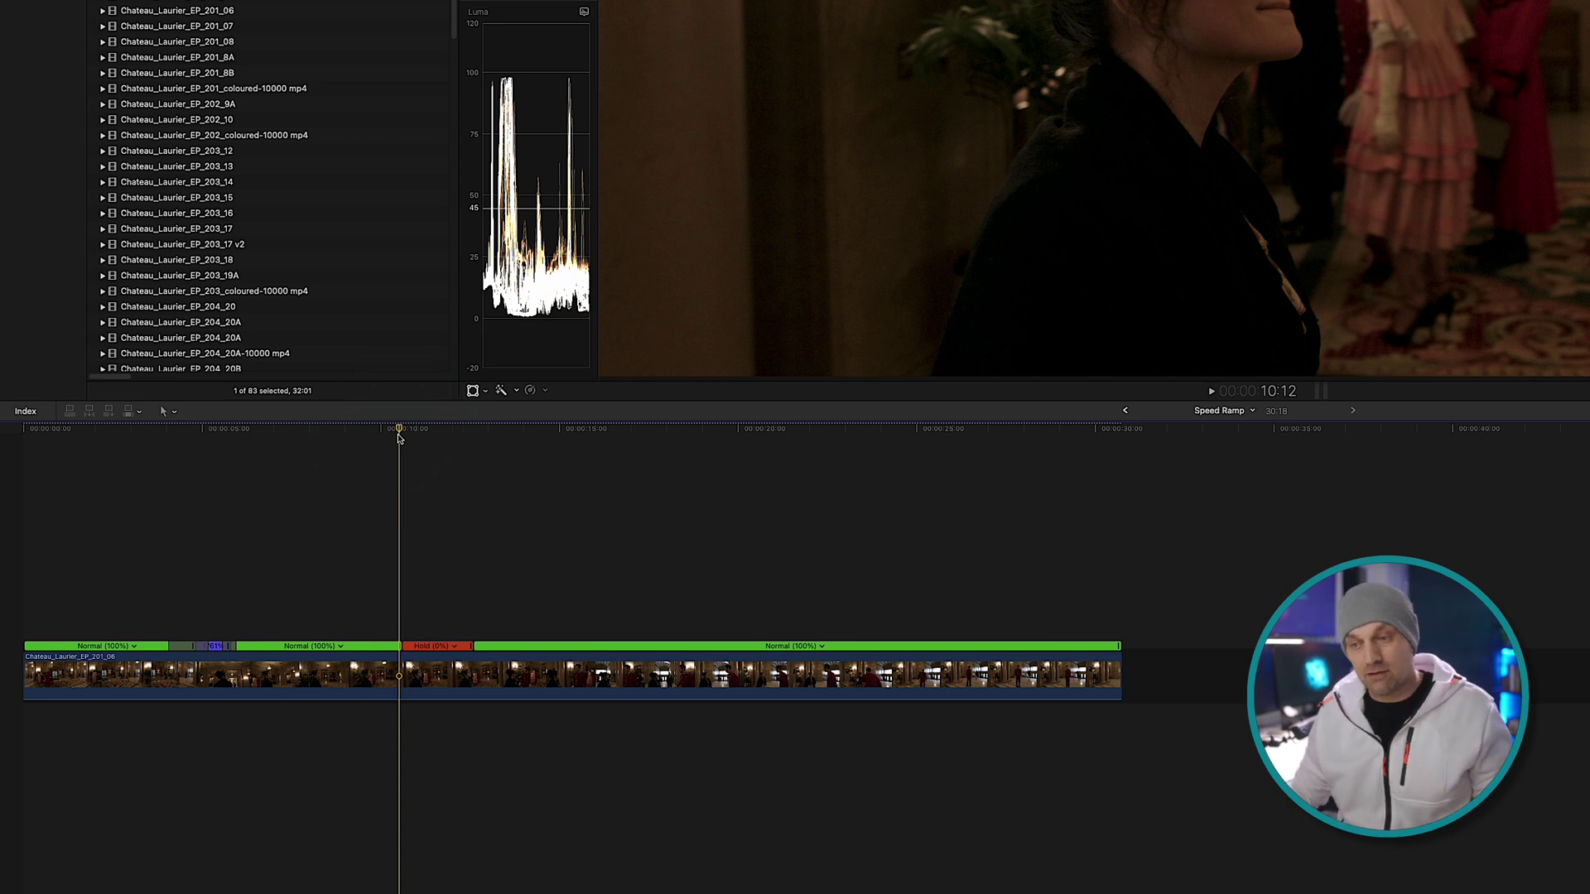
left_click_drag(398, 433, 362, 431)
key("space")
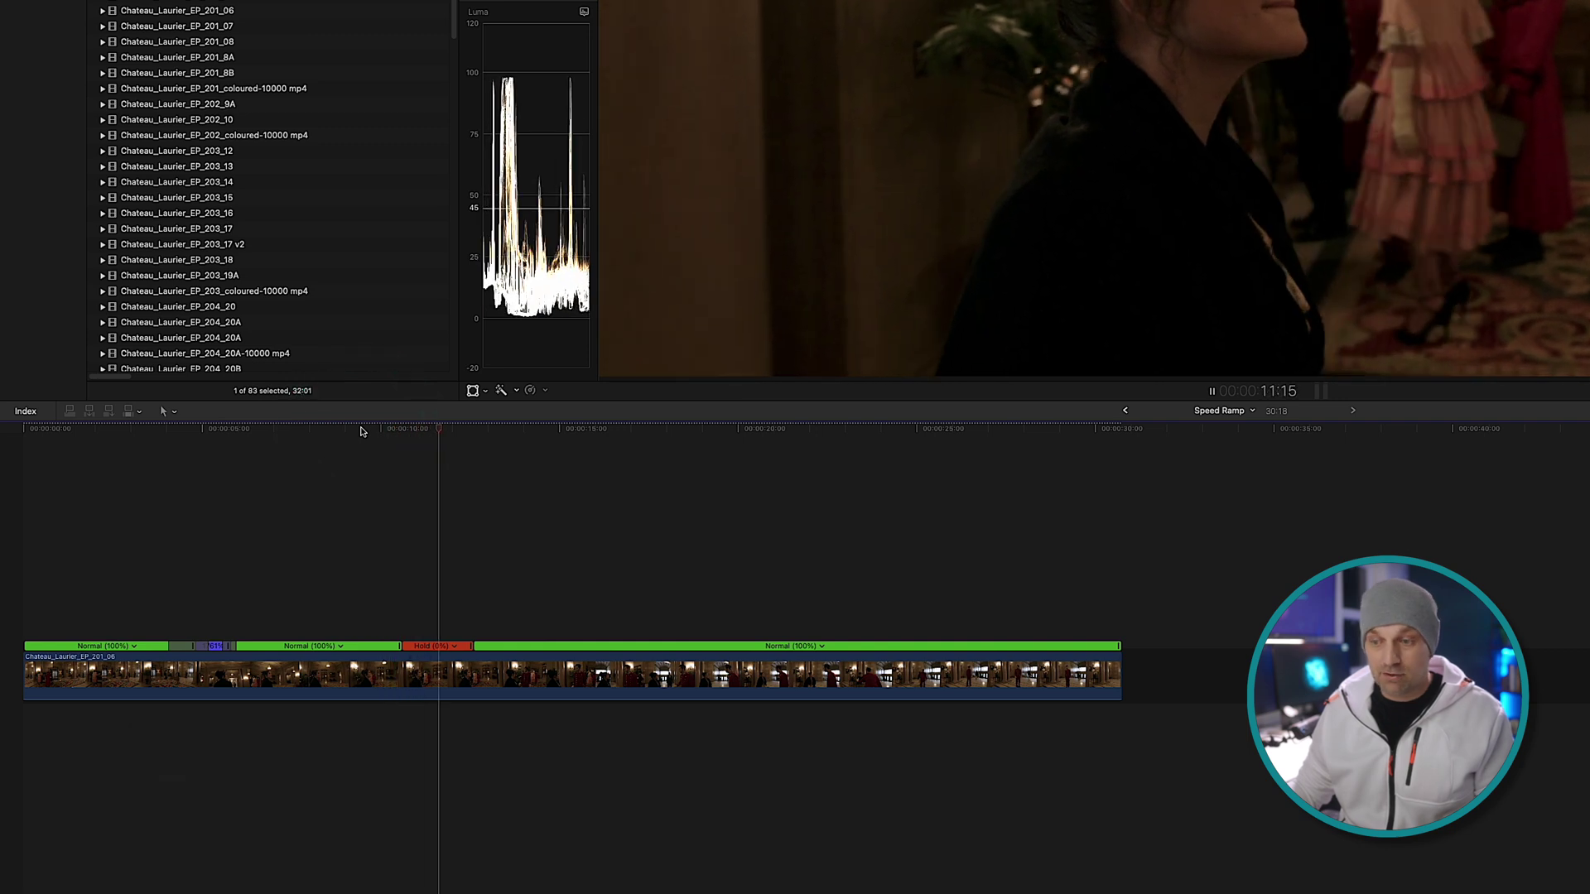
left_click(472, 646)
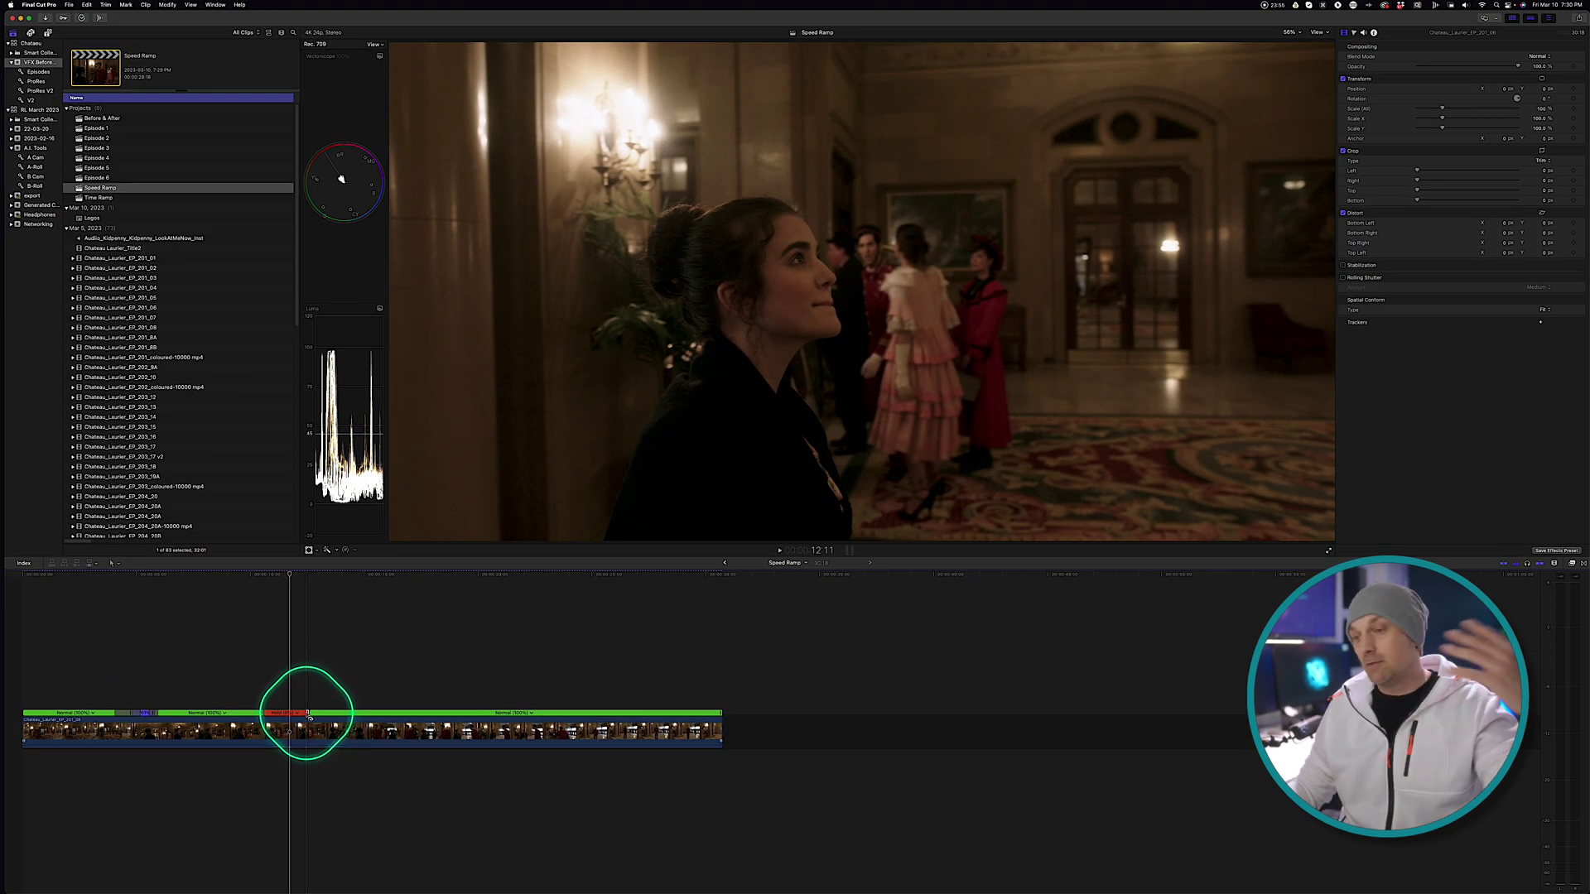
left_click_drag(309, 714, 356, 715)
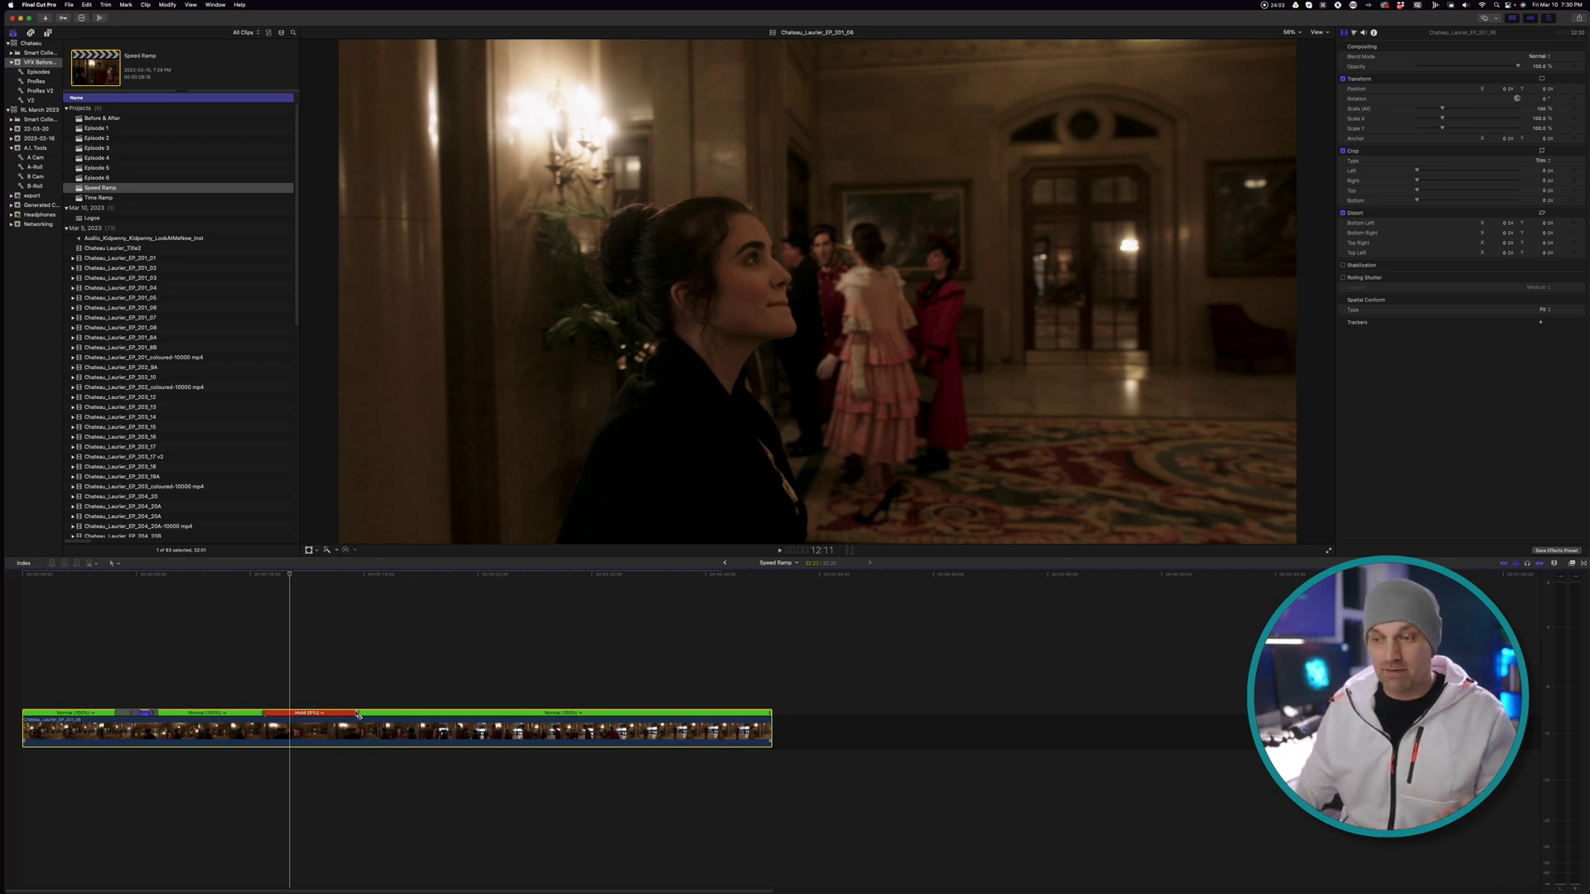
left_click_drag(358, 715, 527, 726)
Apply the Water Pane effect to the lobby clip and play it back.
key("super+7")
left_click(277, 649)
key("space")
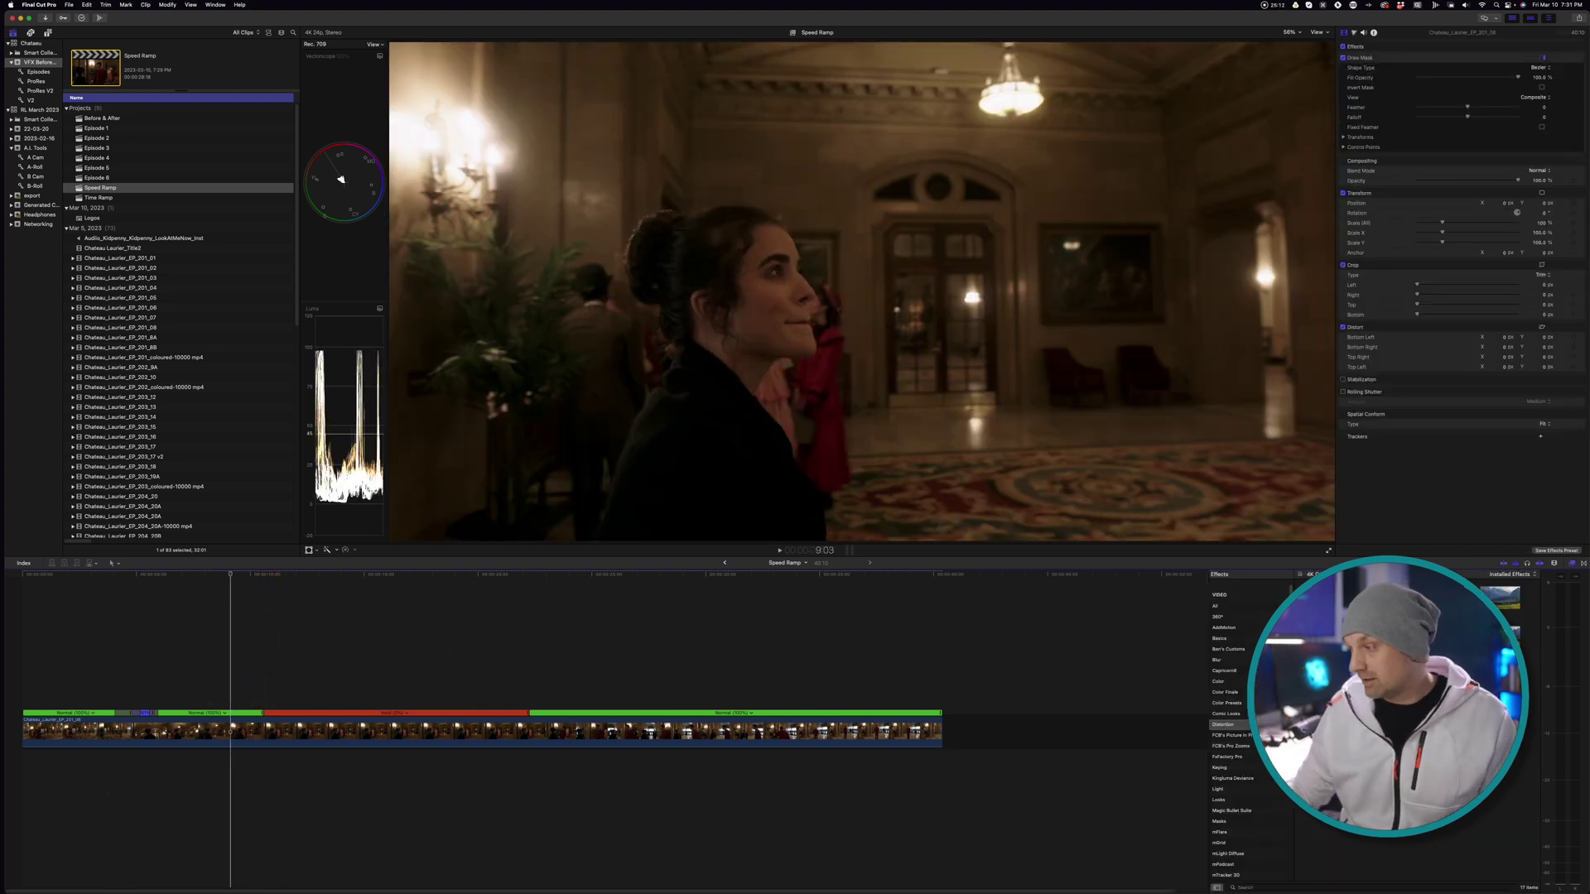
left_click_drag(1366, 721, 266, 730)
key("space")
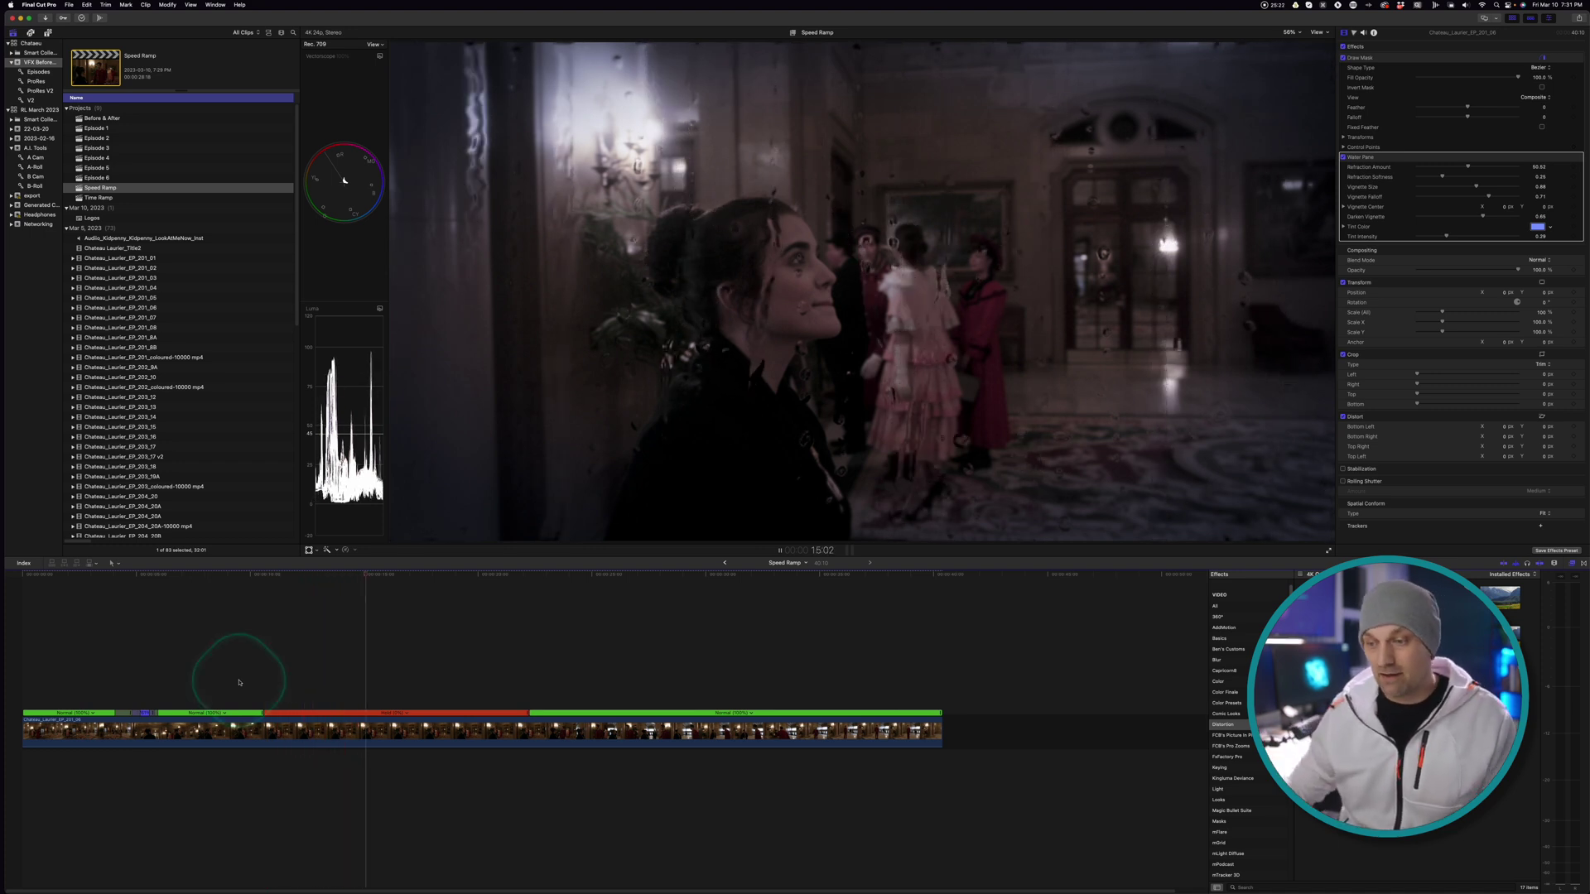
Shorten the Hold section and replay the clip from near the start.
left_click_drag(529, 712, 378, 714)
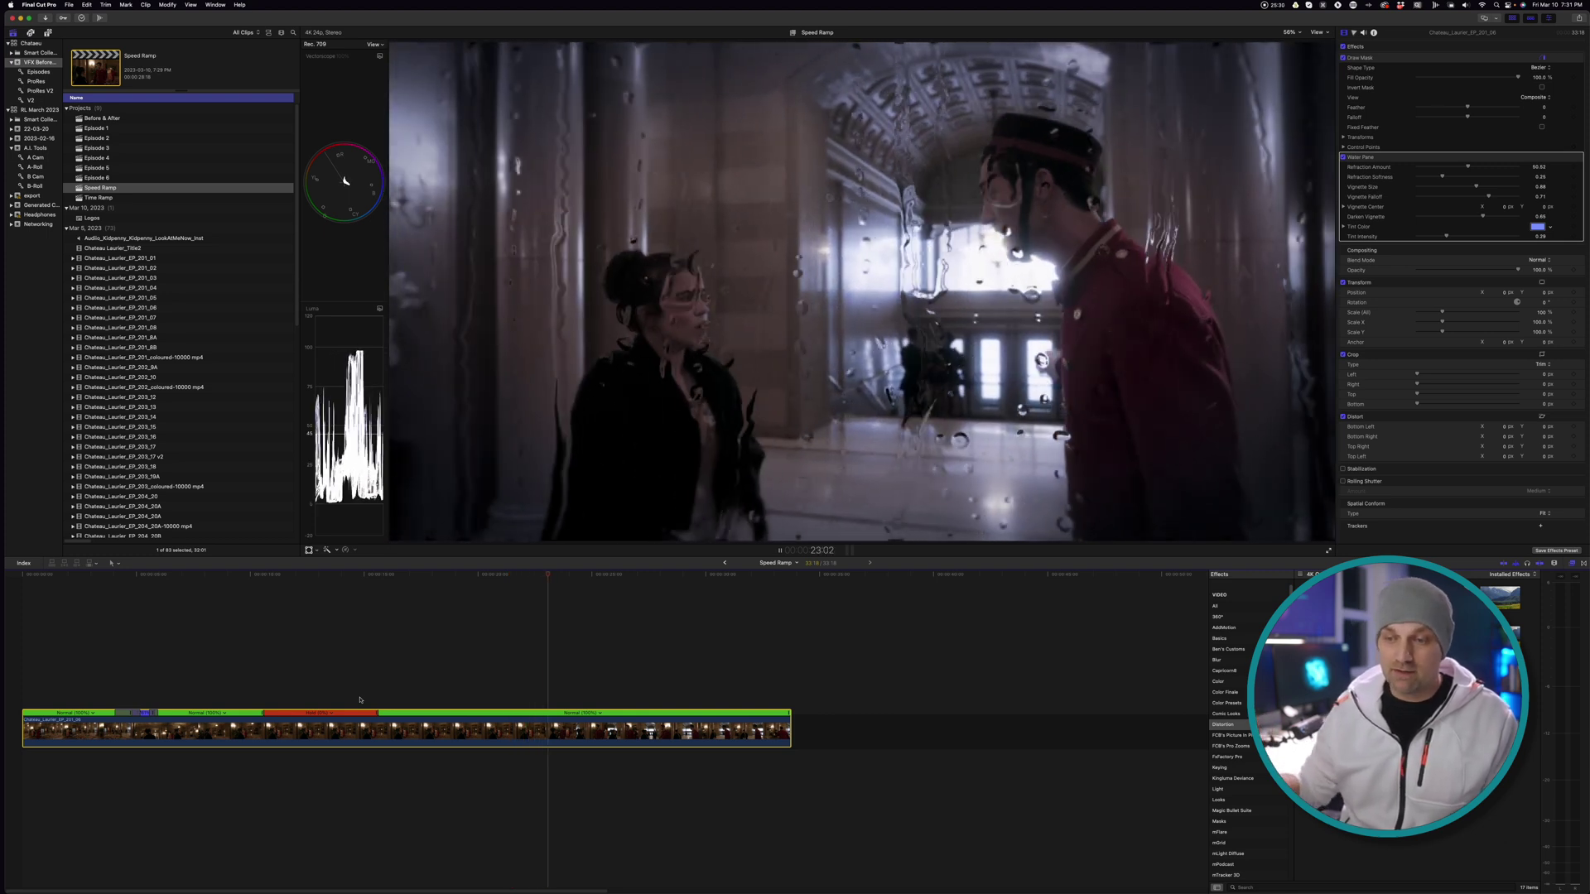
left_click_drag(135, 667, 89, 677)
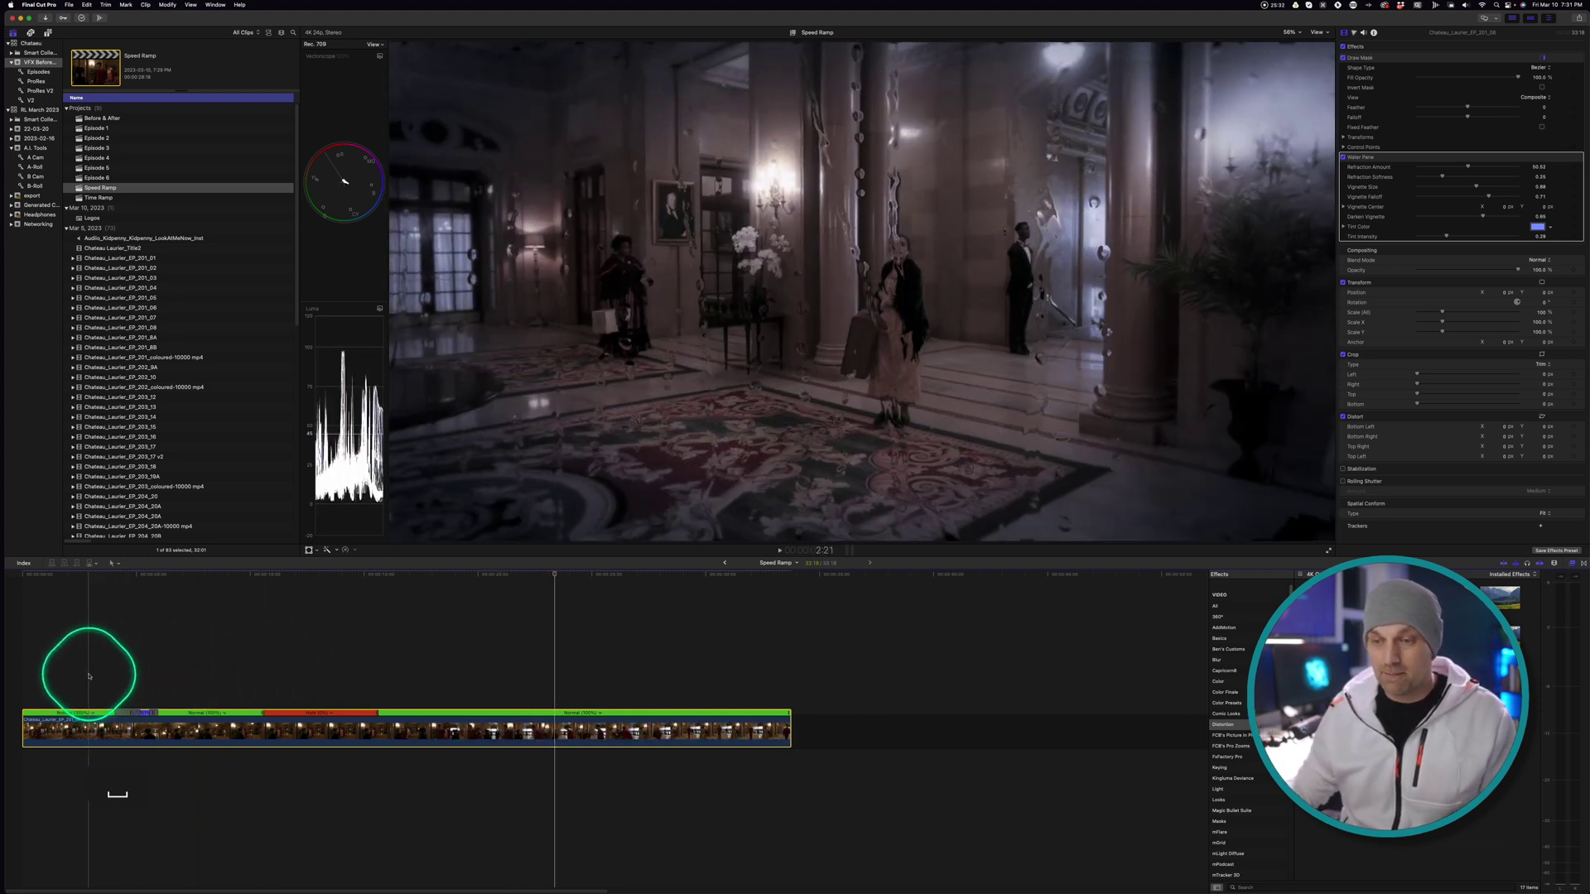
key("space")
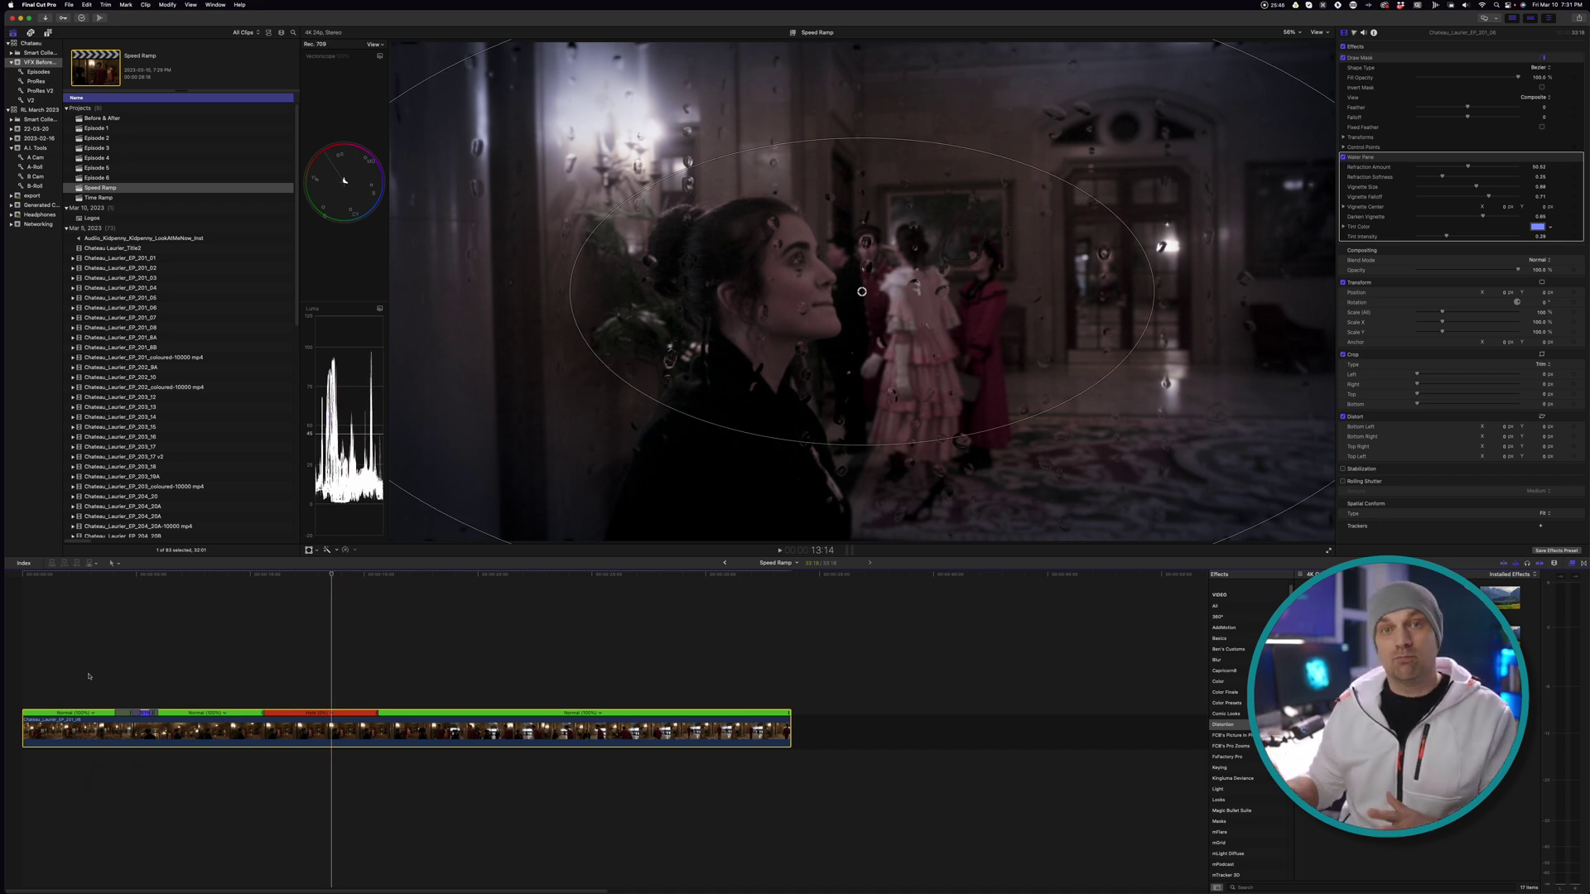
left_click(145, 674)
Speed a selected range of the clip up to 20x and preview it.
key("super+z")
left_click(367, 723)
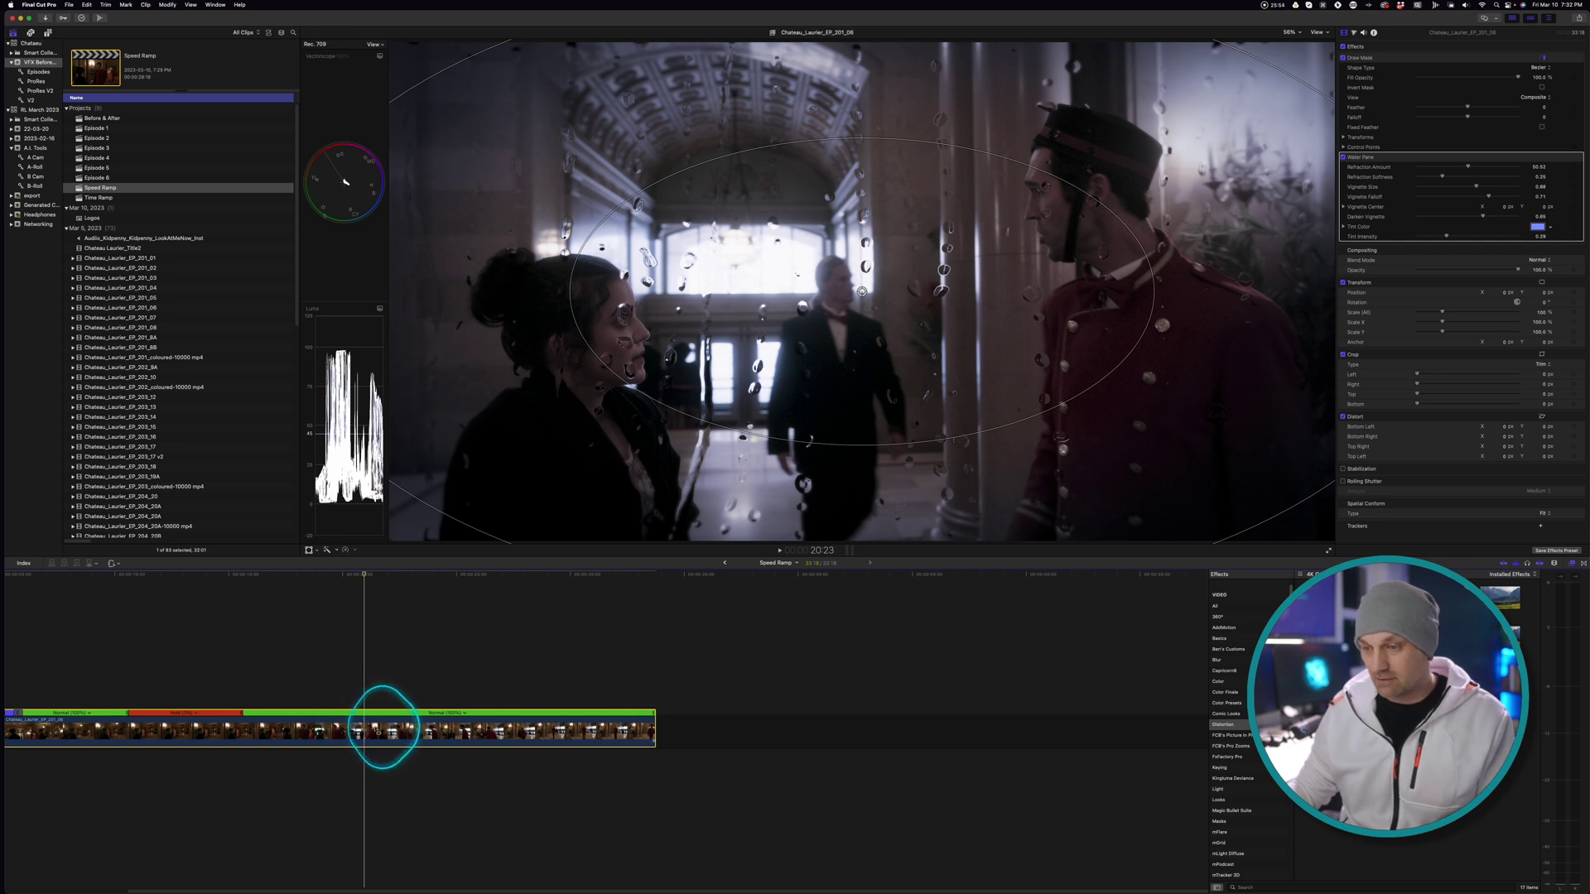
left_click_drag(383, 727, 520, 734)
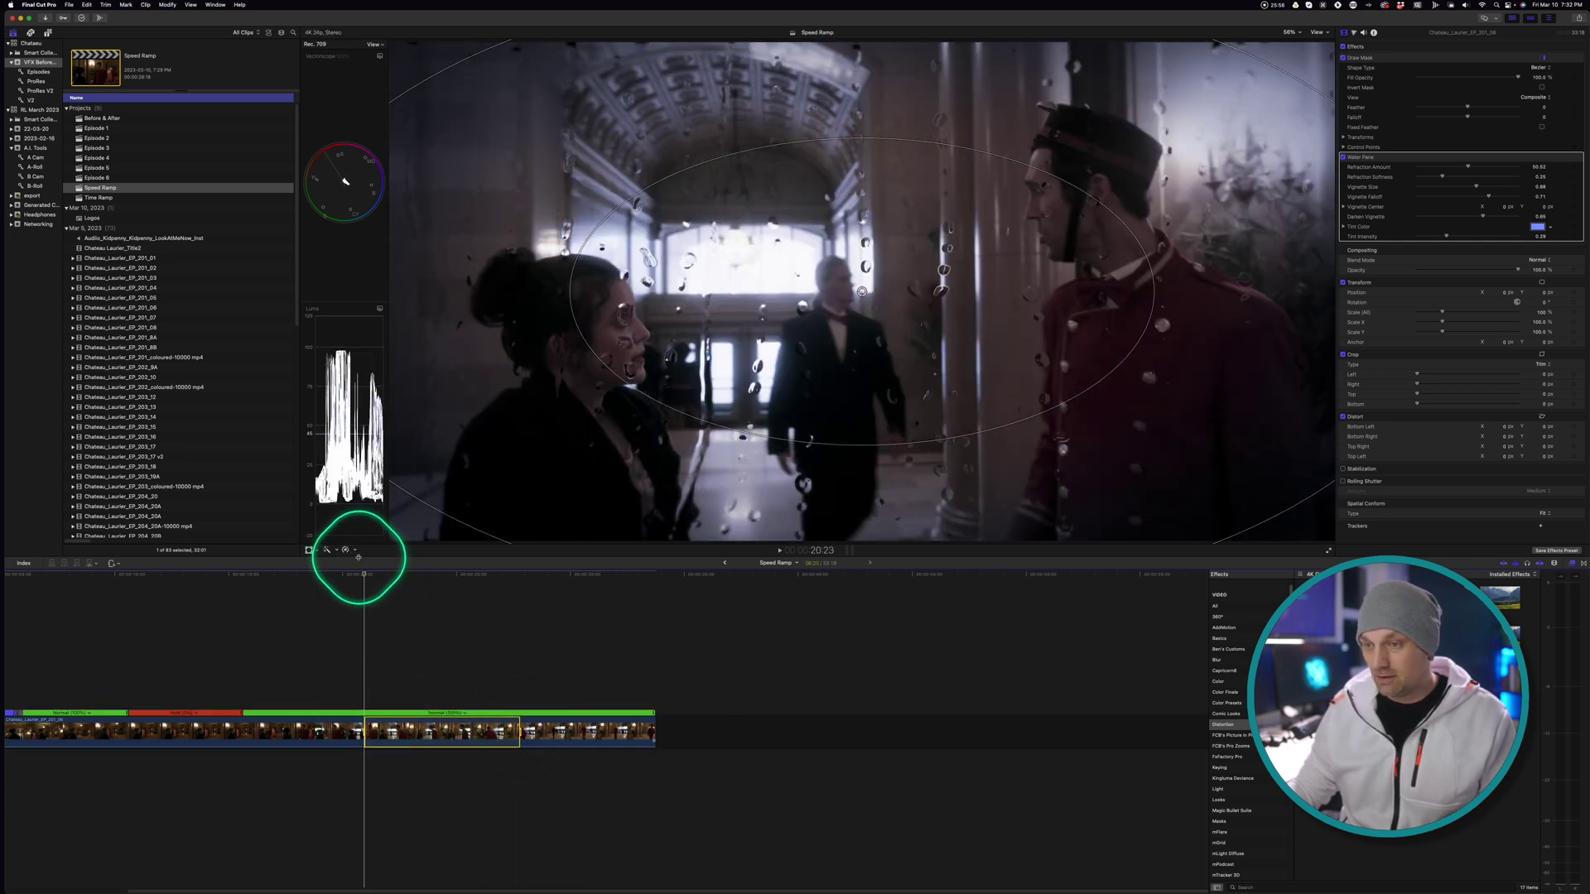
left_click(356, 550)
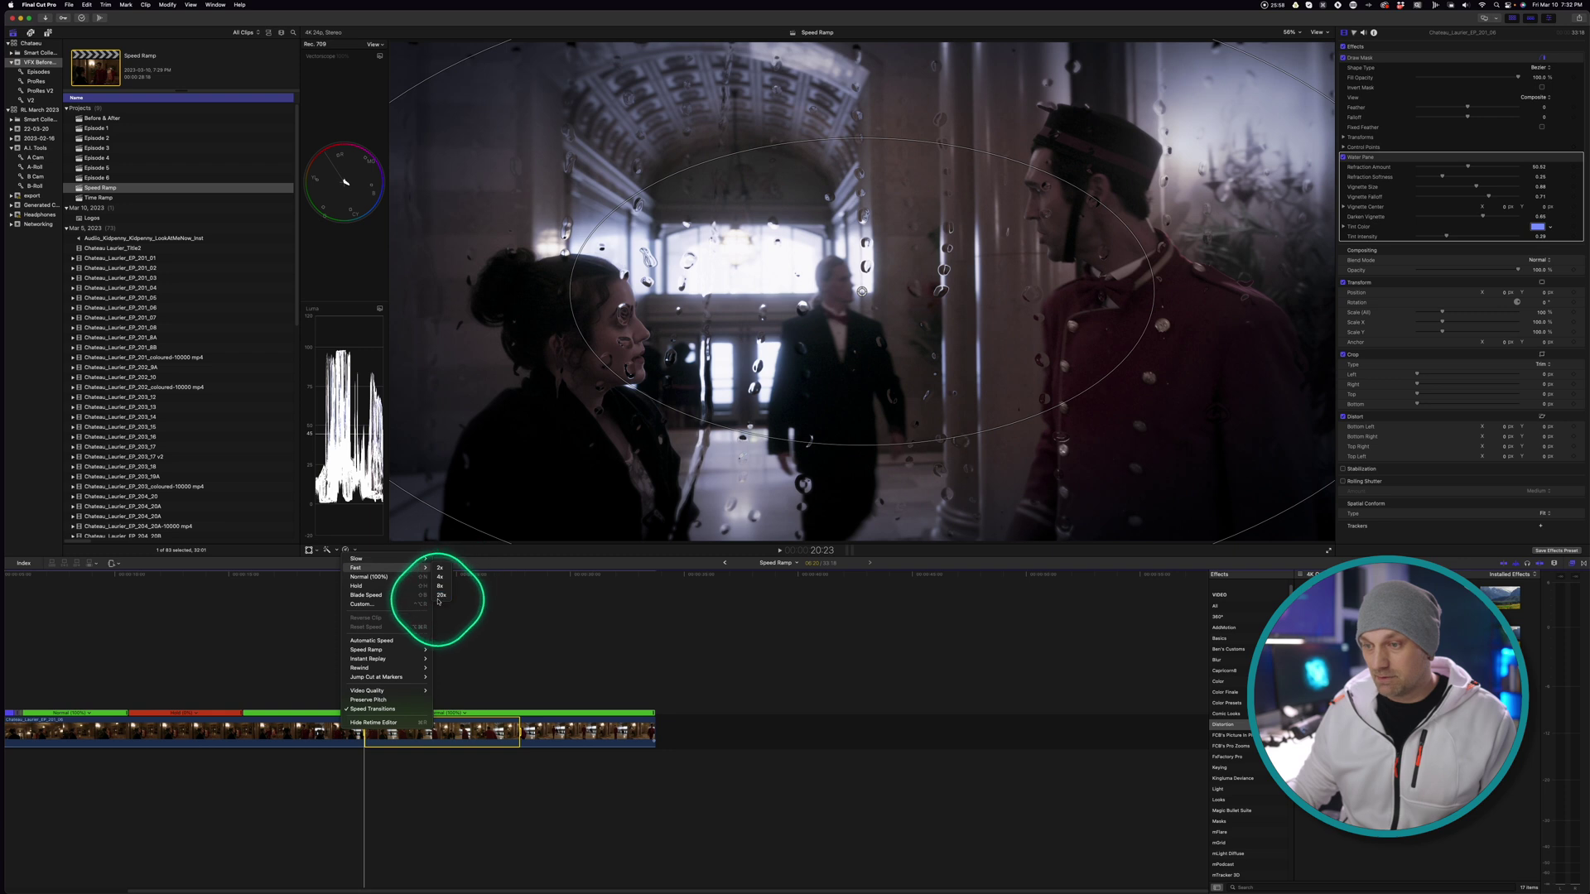
left_click(440, 596)
left_click(322, 664)
key("space")
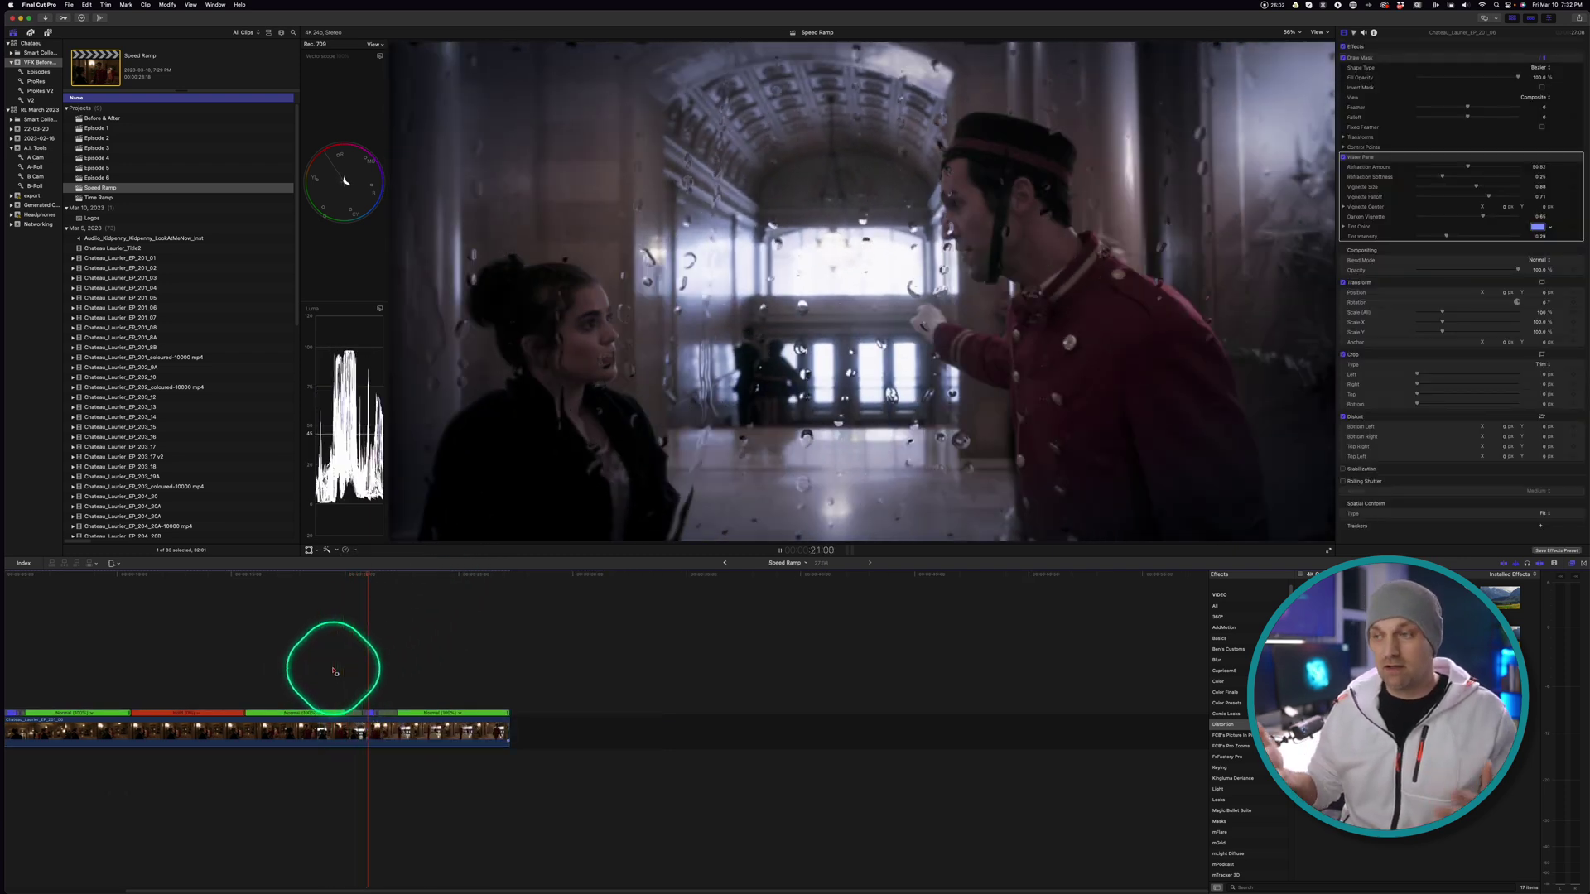
key("space")
Return the whole lobby clip to Normal (100%) speed.
key("a")
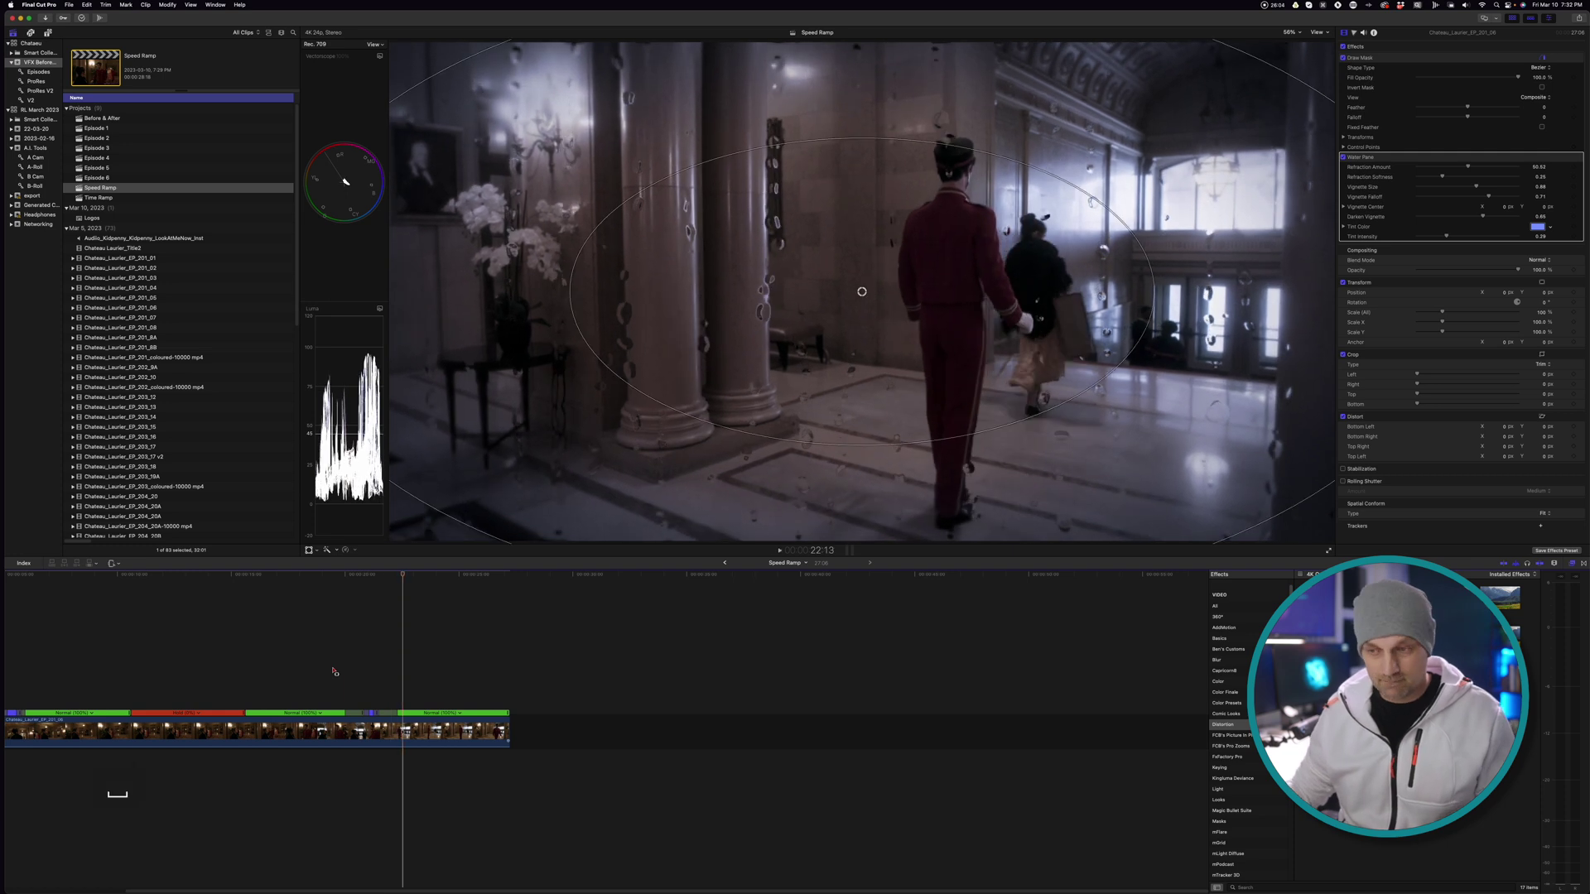
left_click(323, 731)
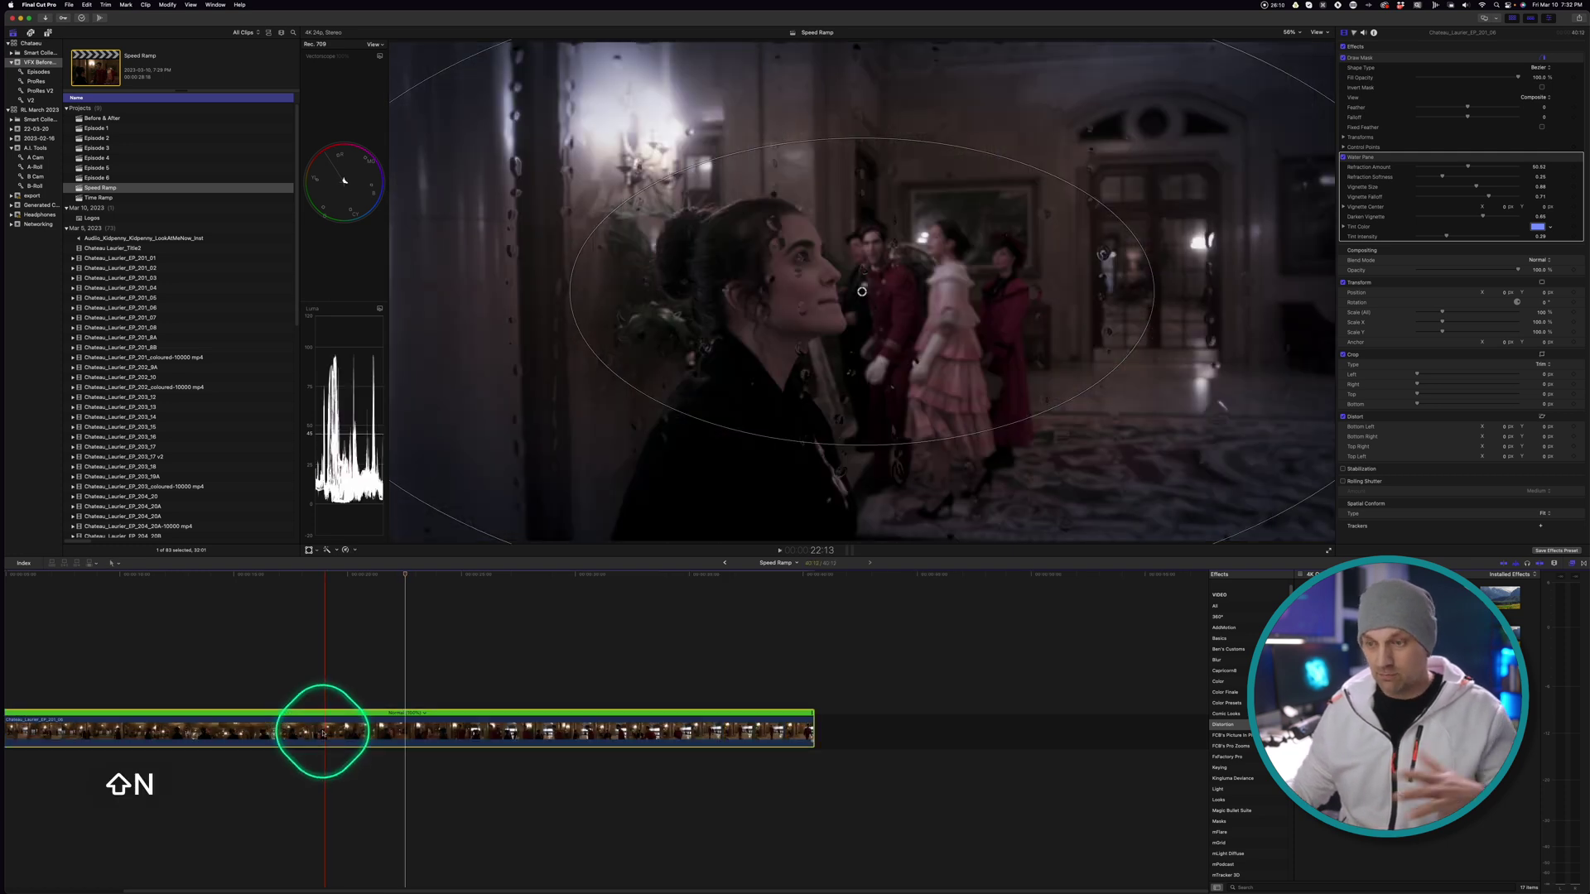
key("super+minus")
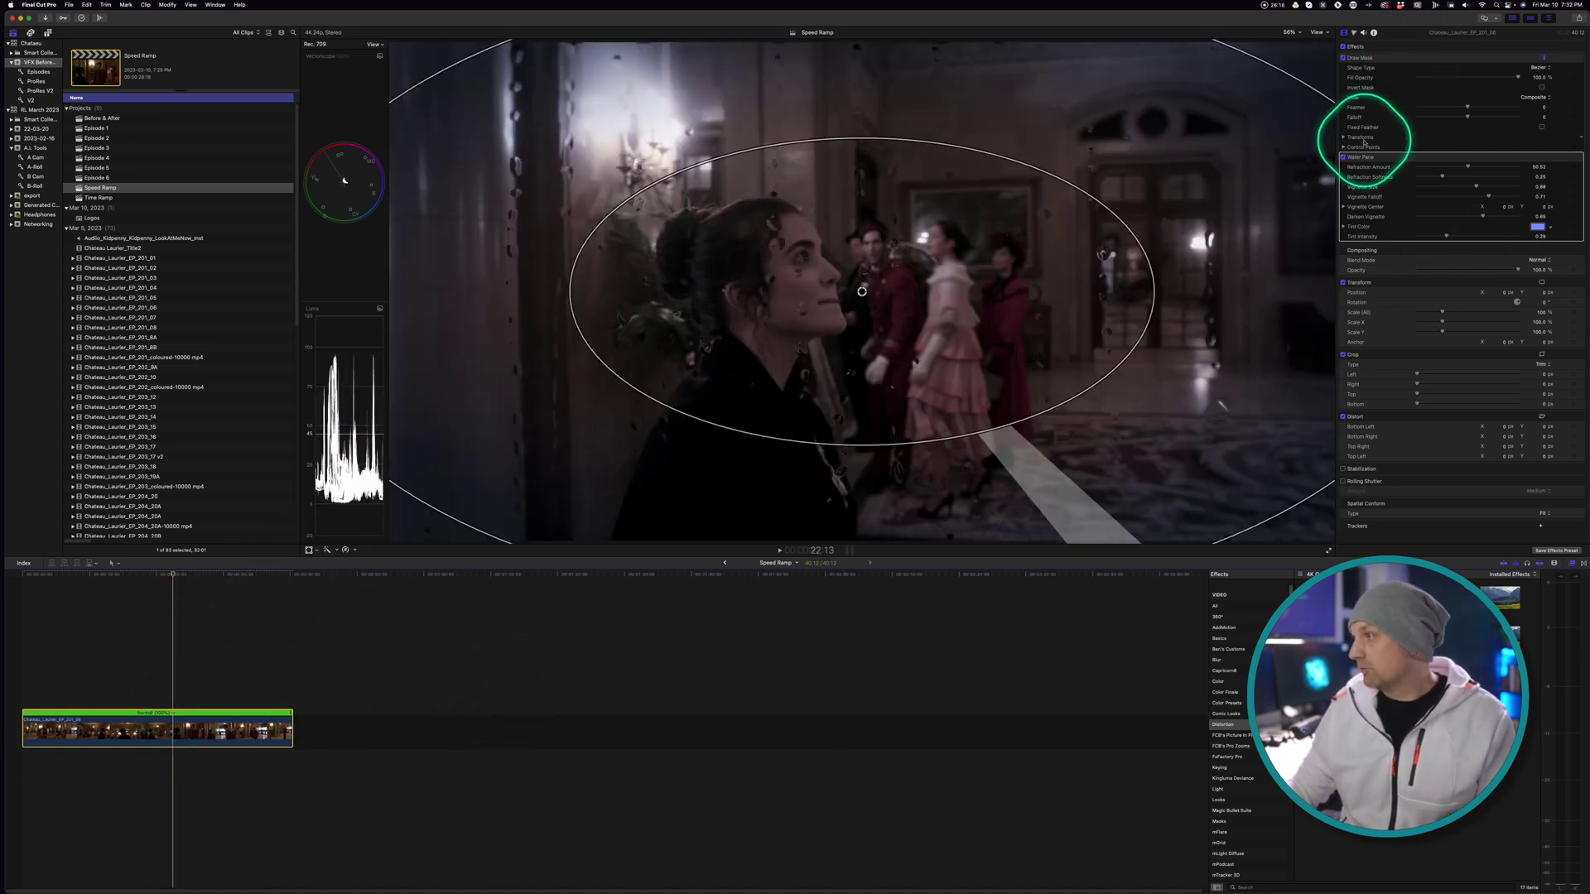
Delete Water Pane from the clip, then preview a Rewind section and undo it.
key("BackSpace")
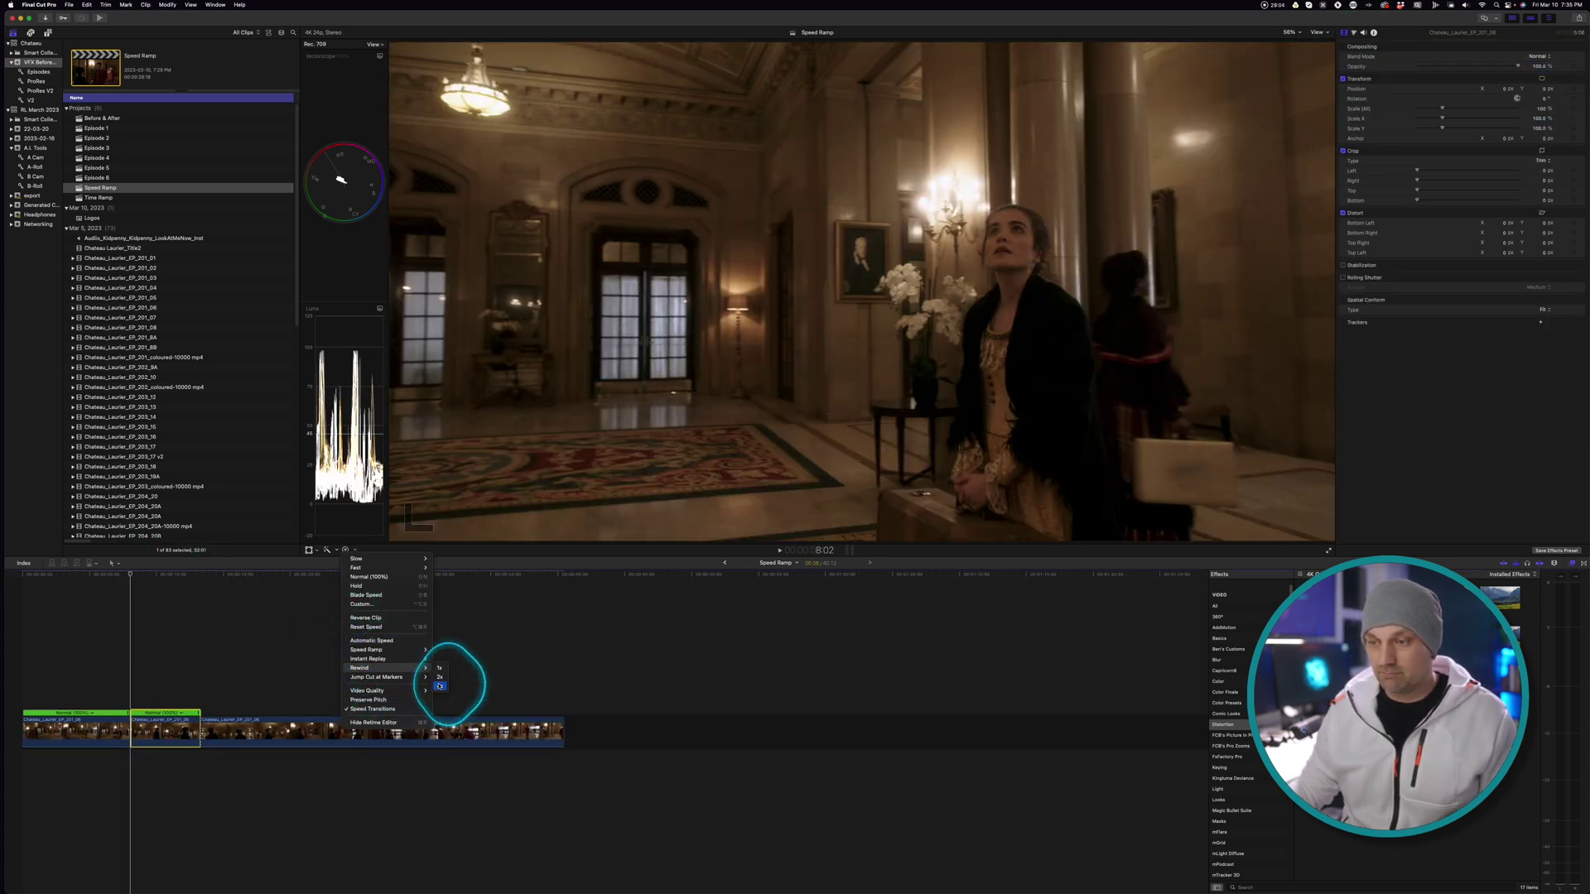
left_click(439, 685)
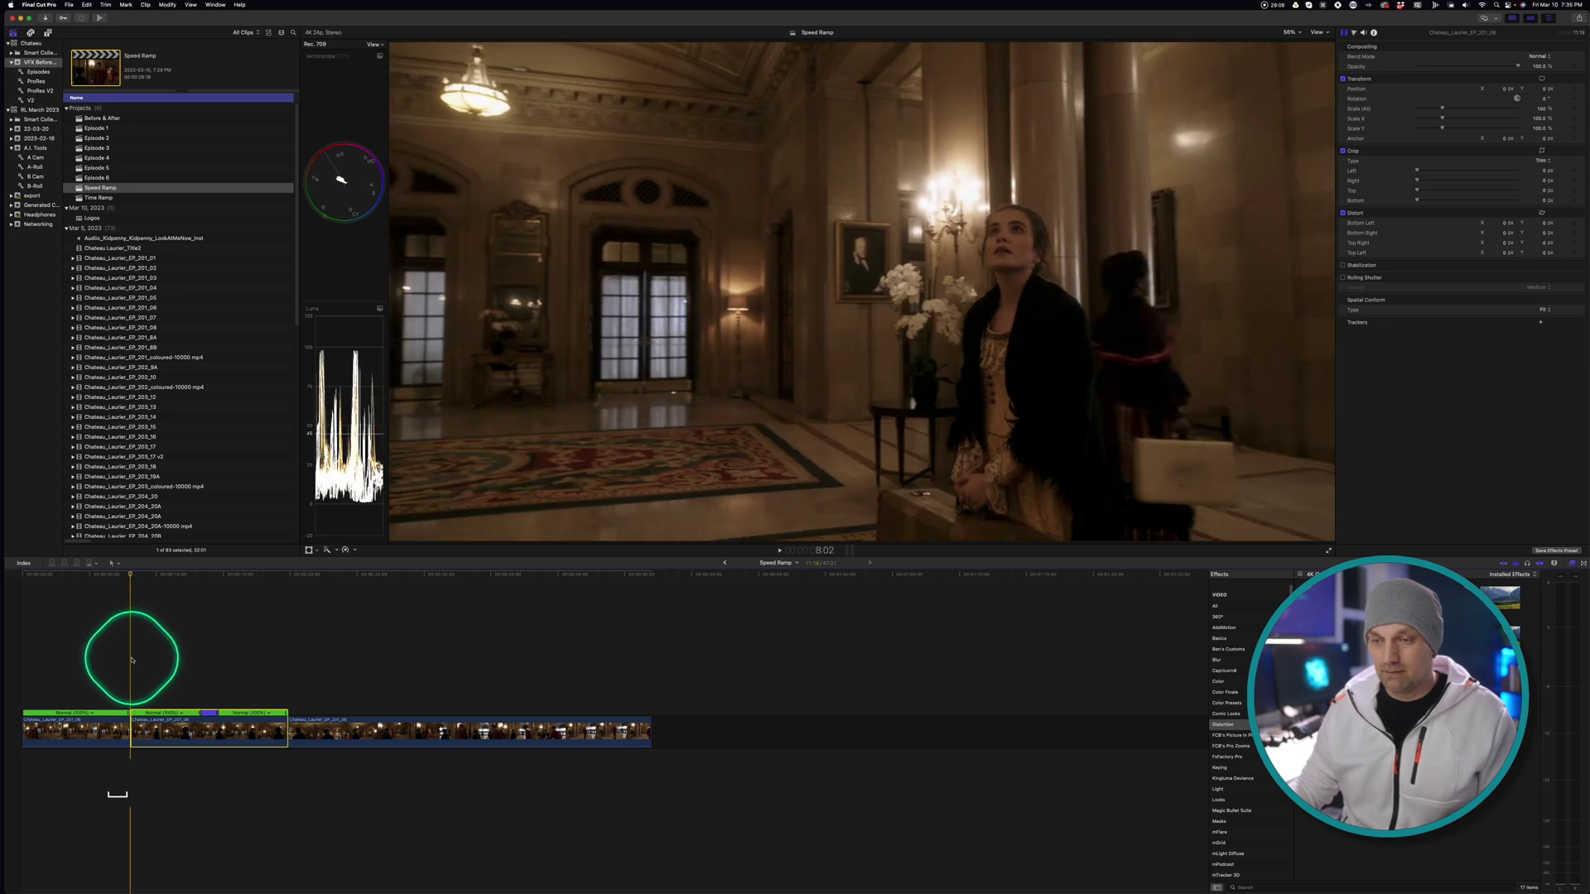
key("space")
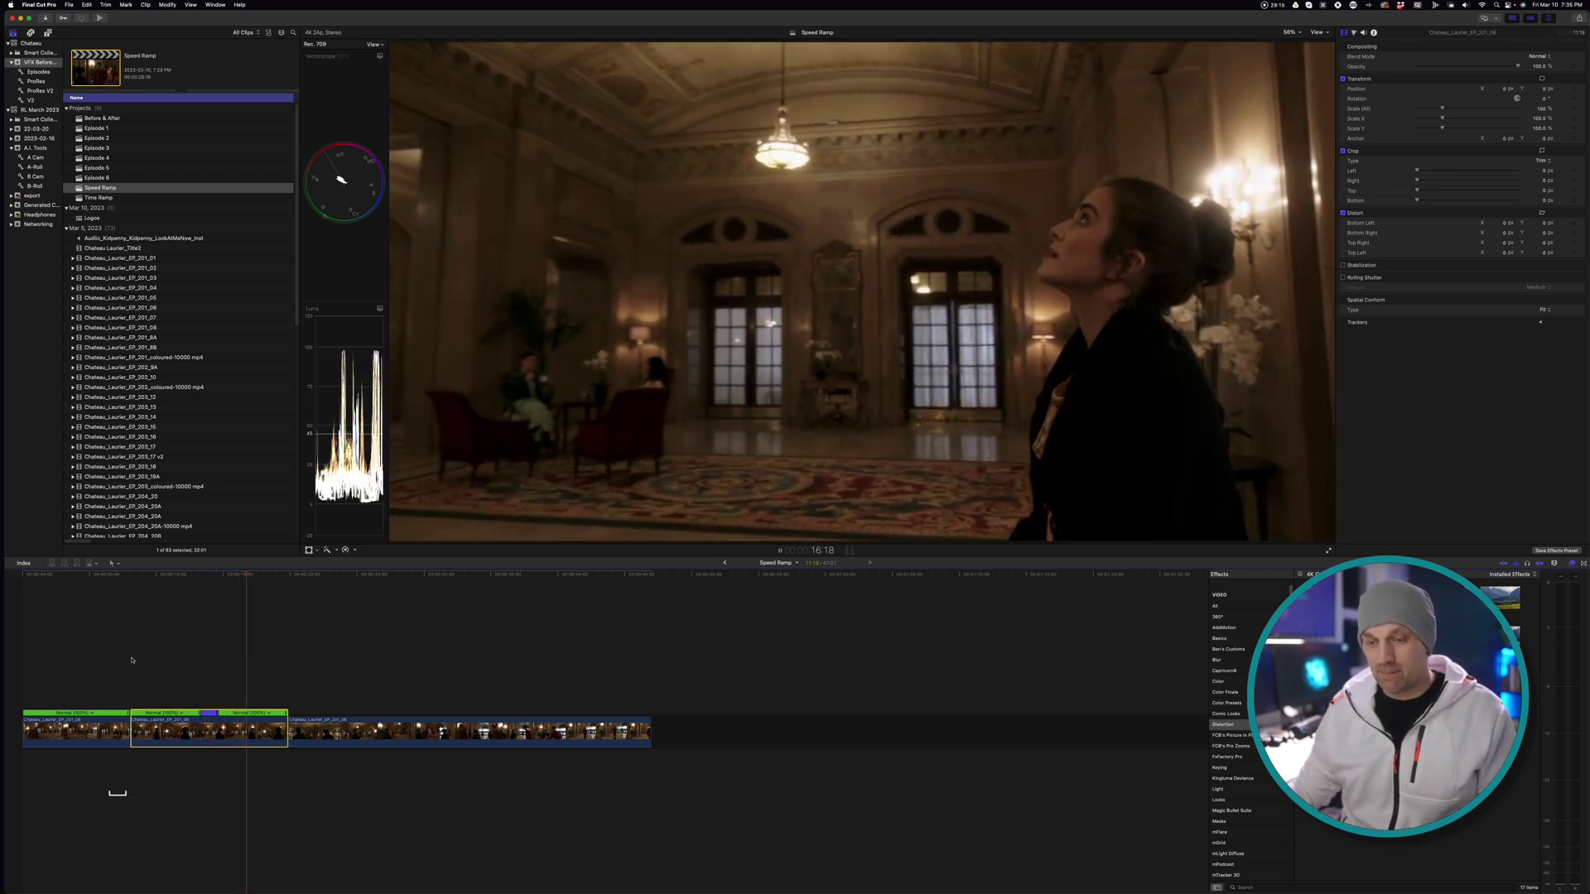
key("super+z")
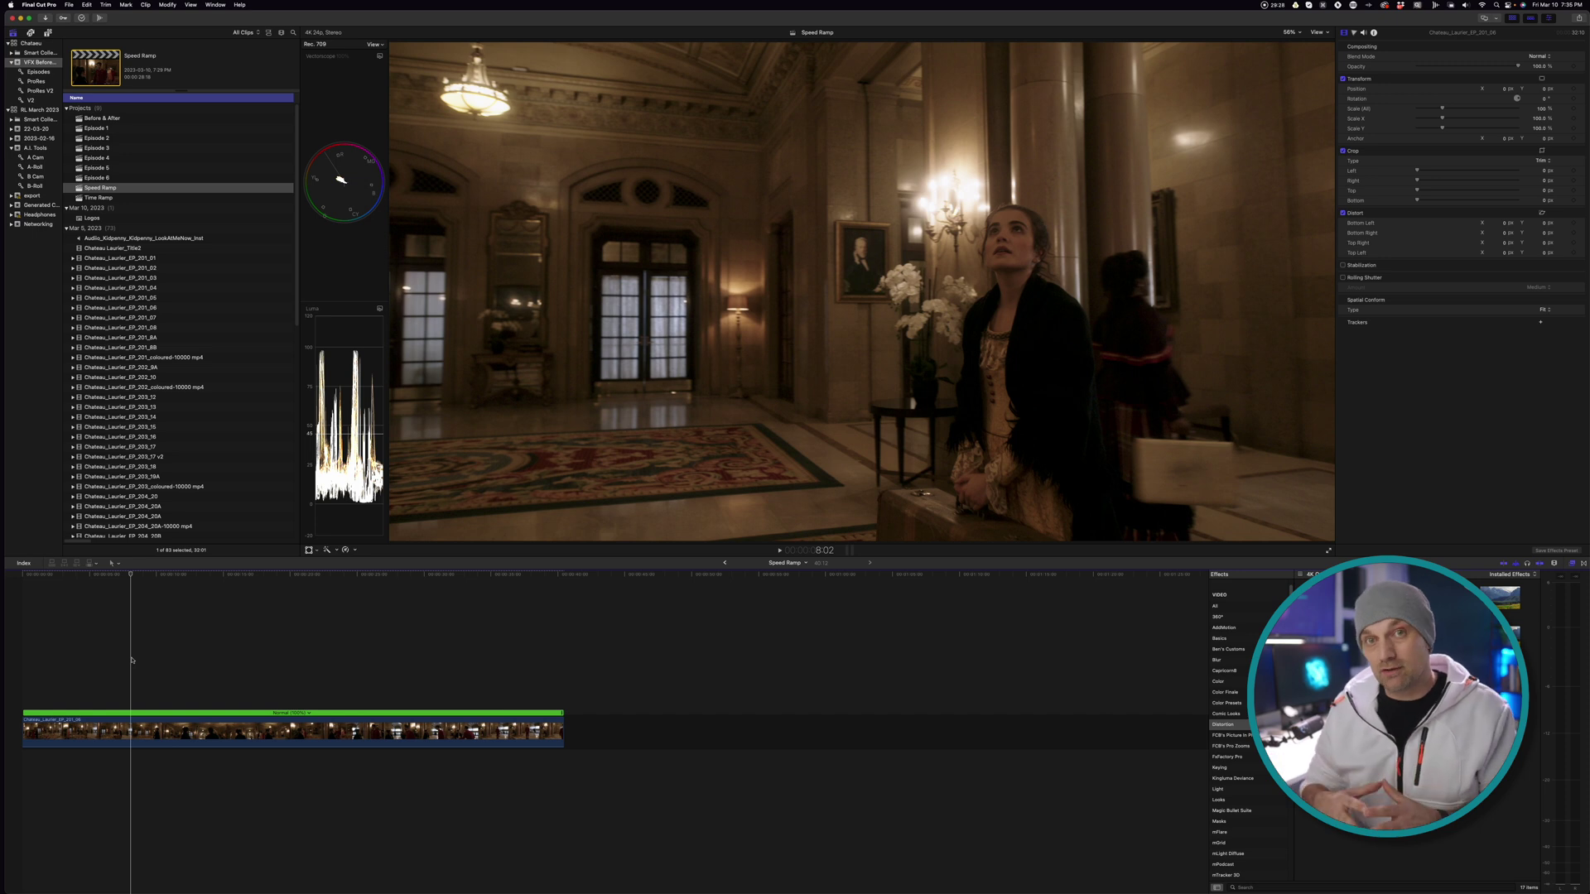
left_click(353, 551)
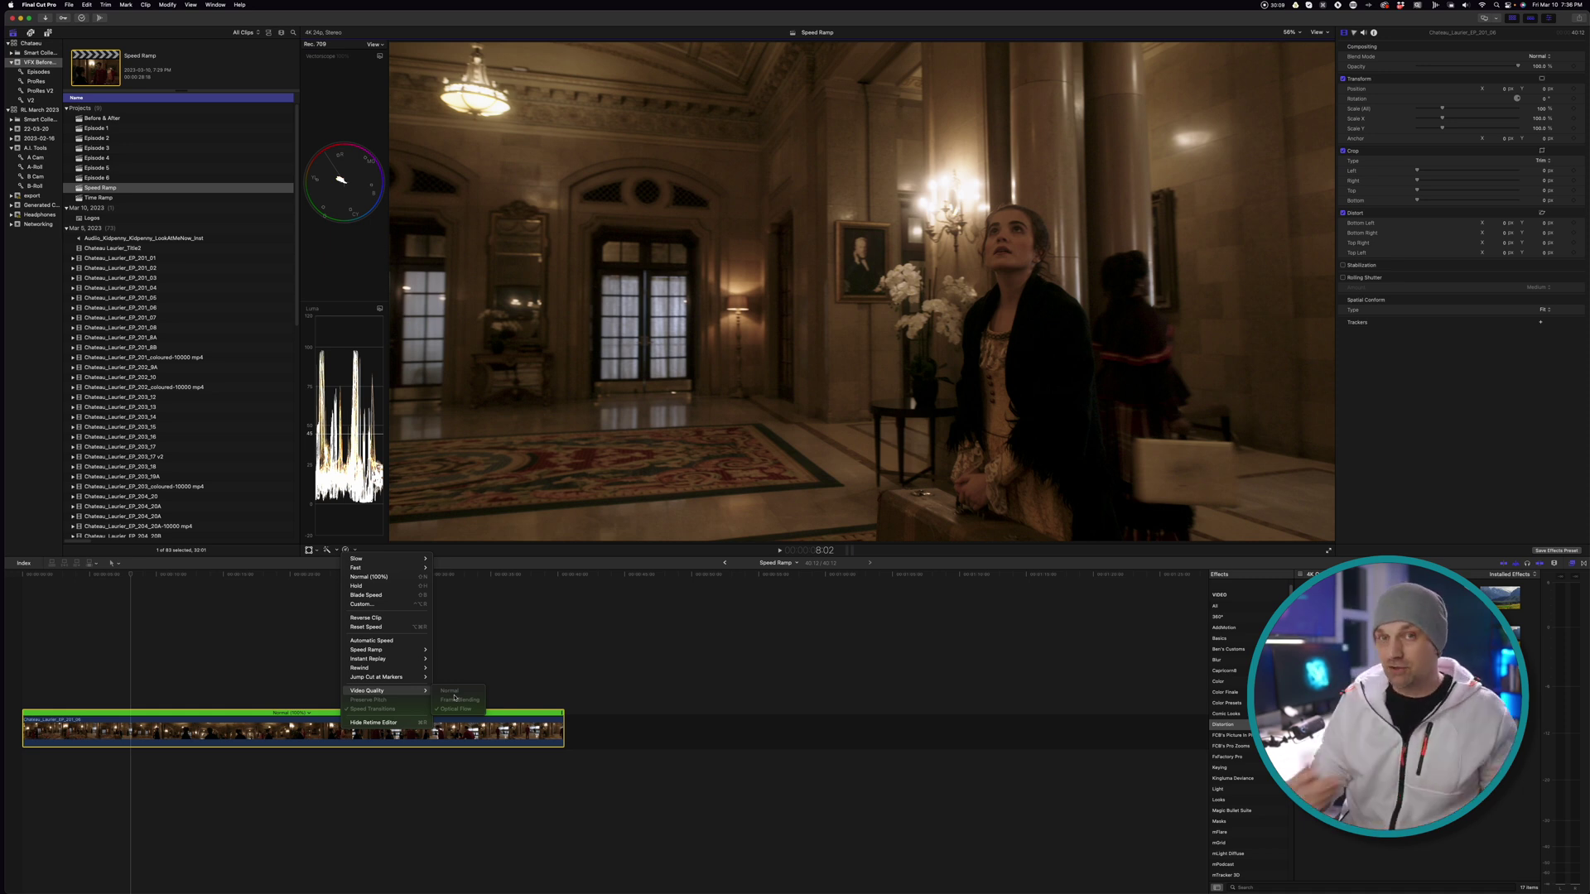
left_click(132, 633)
left_click(309, 550)
mouse_move(358, 563)
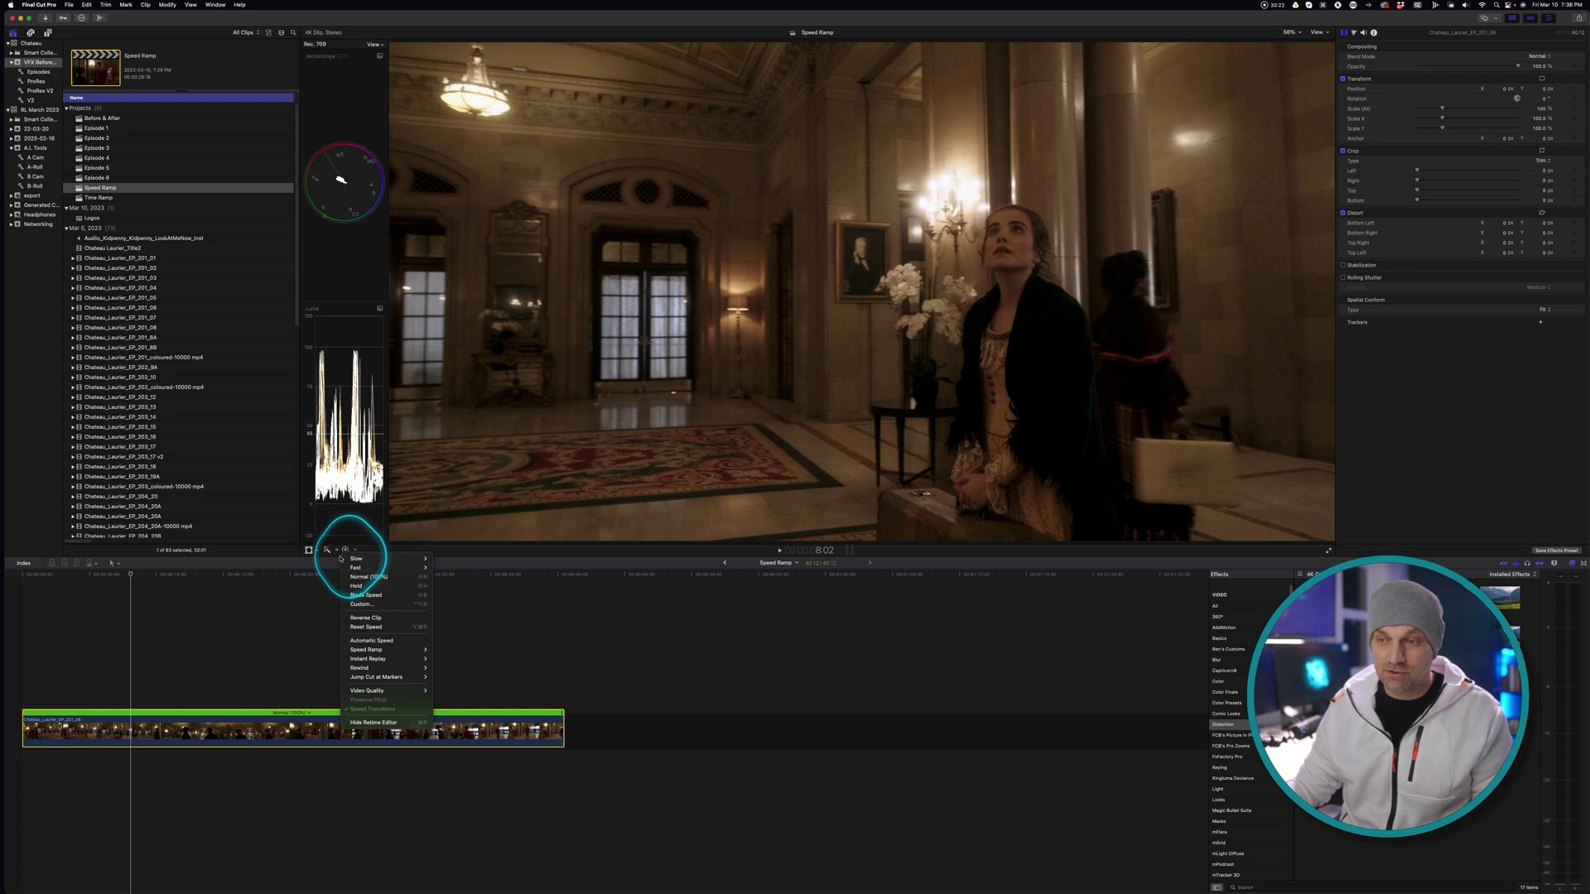
left_click(344, 551)
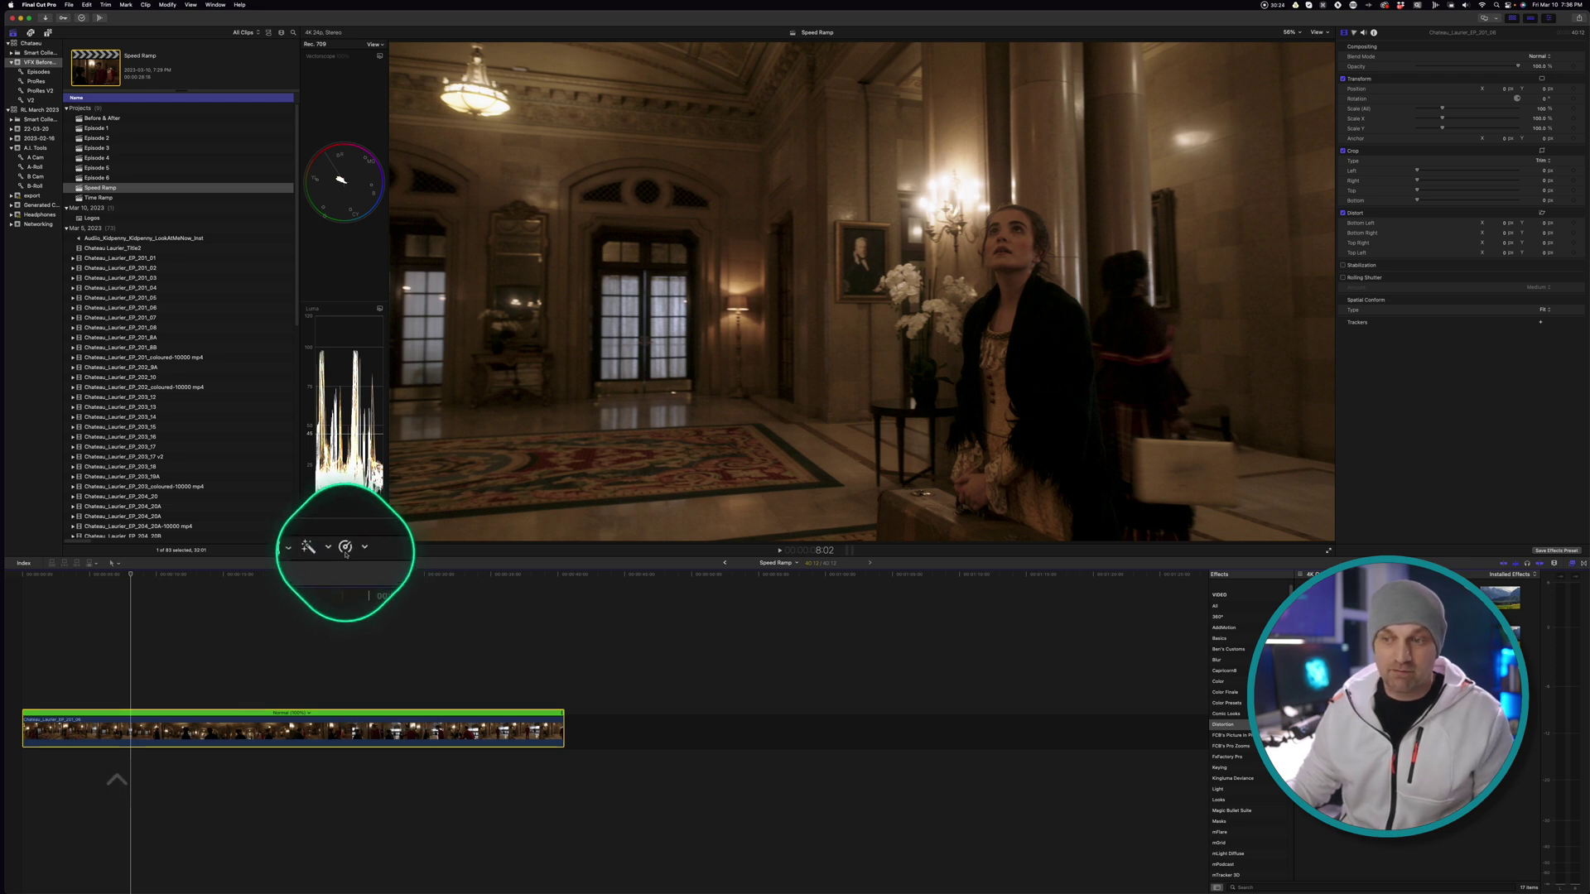